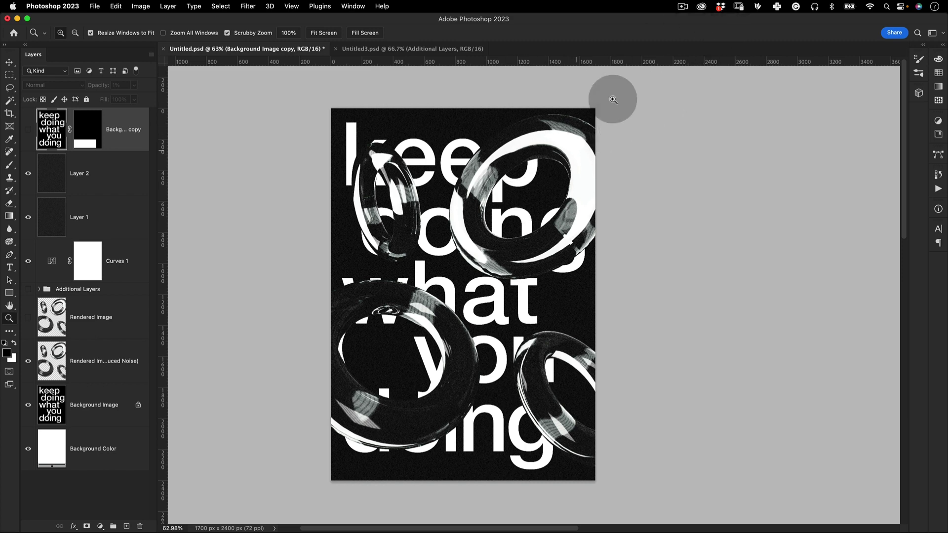
Dismiss the Creative Cloud app manager and bring Photoshop back to the front.
click(701, 7)
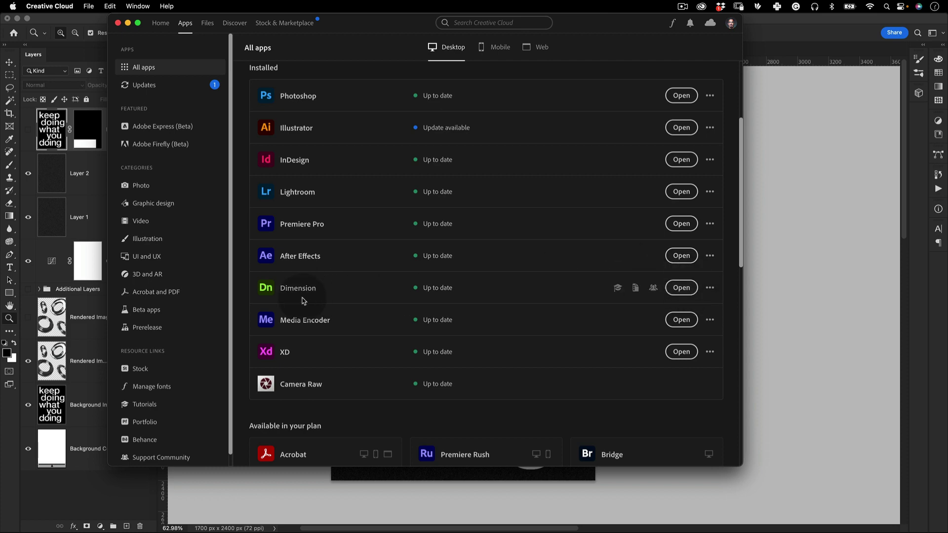
click(127, 26)
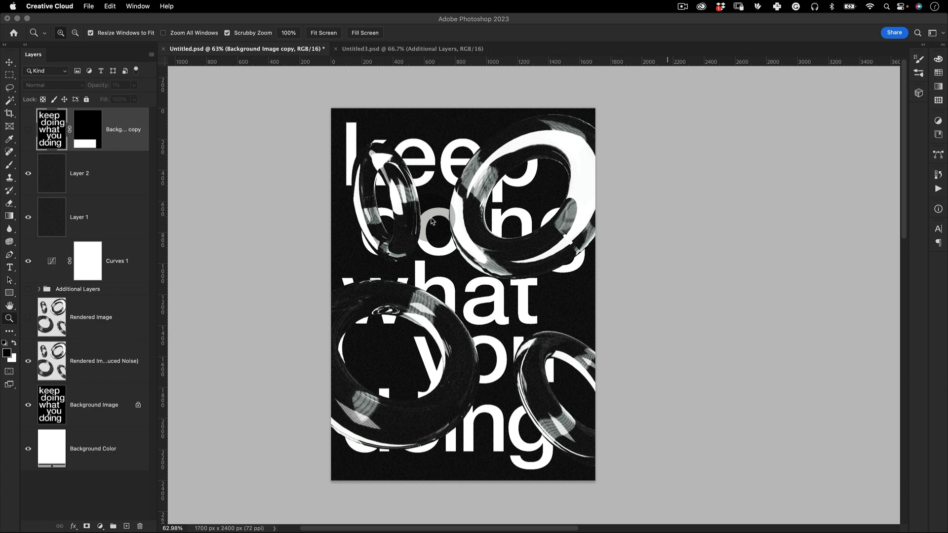
key(super)
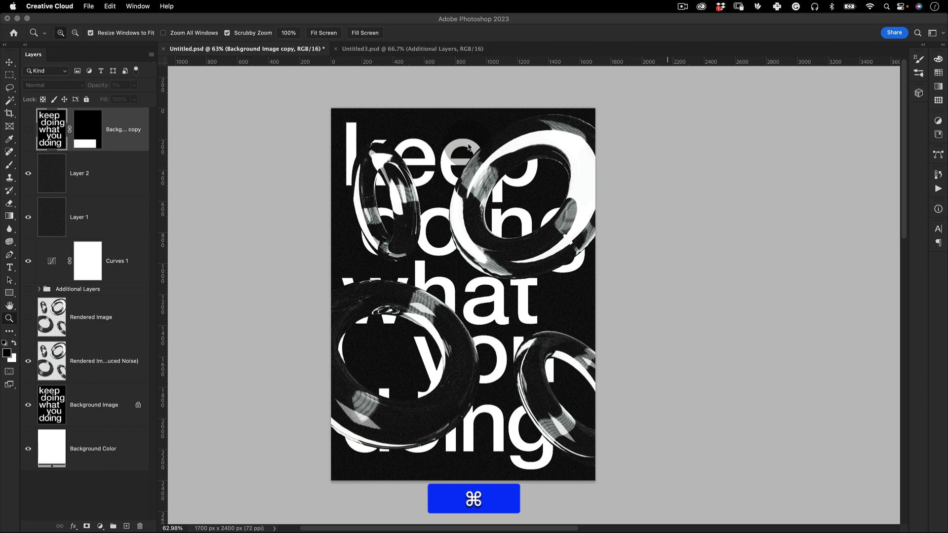
click(303, 243)
Create a Custom 1700 × 2400 px, 72 ppi RGB document named 'Poster'.
key(super+n)
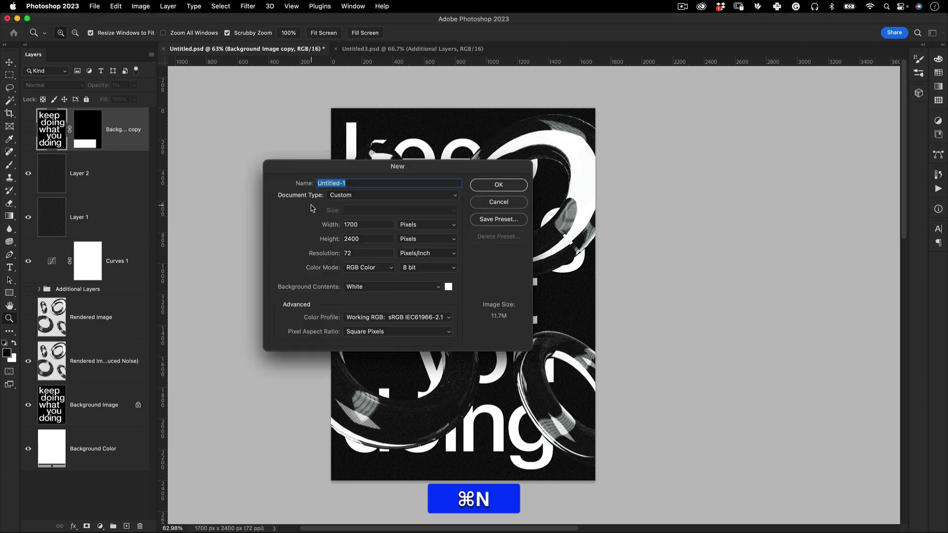
drag(403, 169, 510, 164)
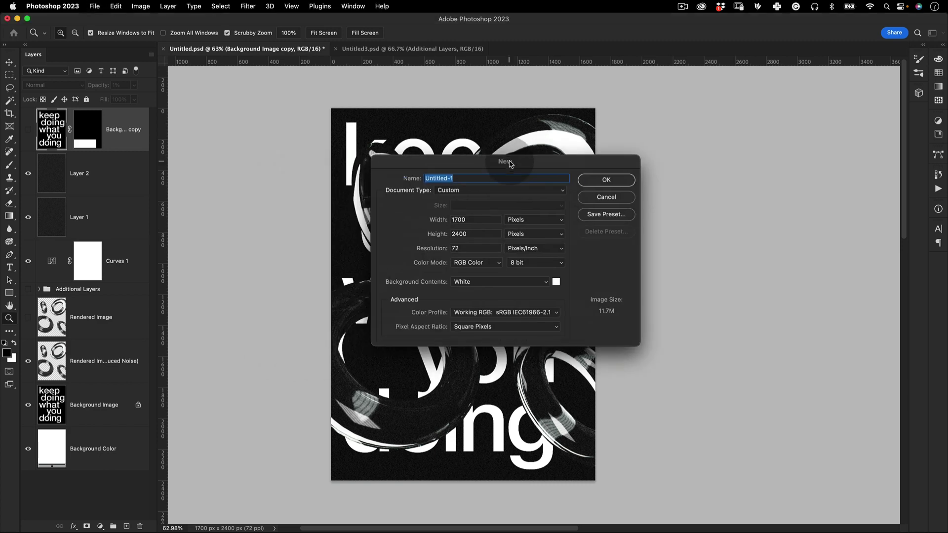
double_click(474, 219)
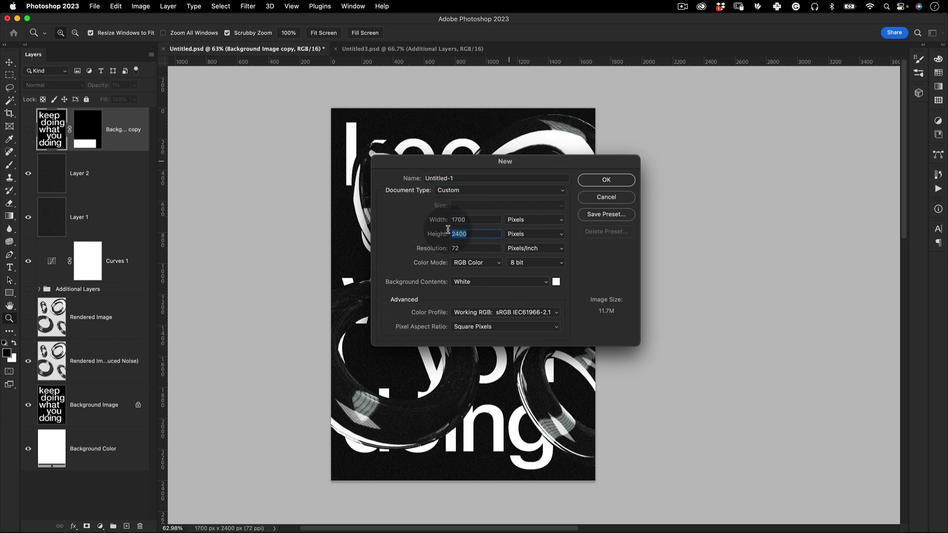
double_click(471, 234)
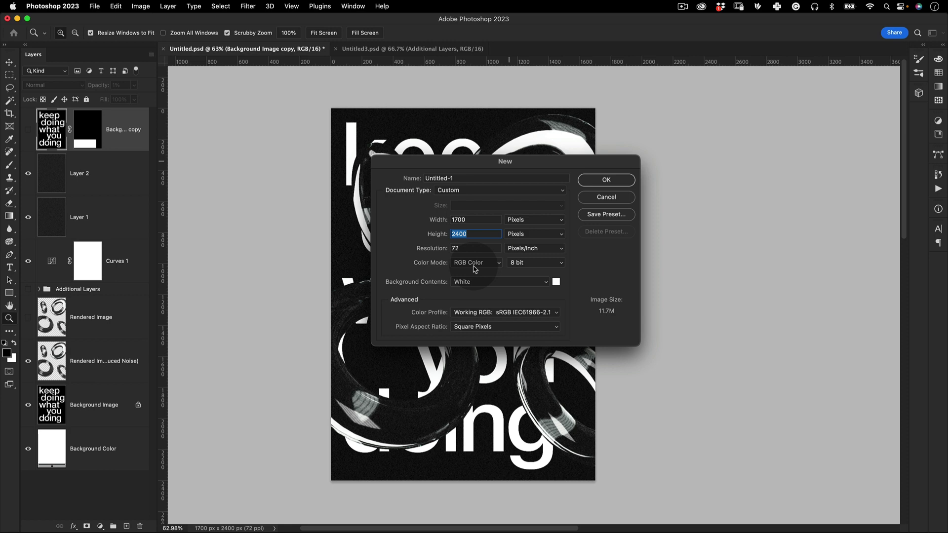
click(442, 192)
click(442, 192)
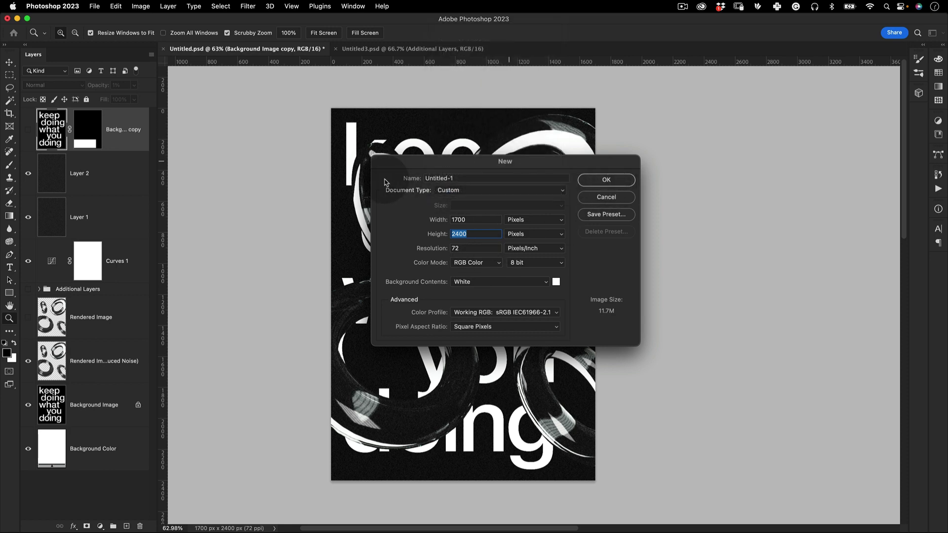
click(404, 181)
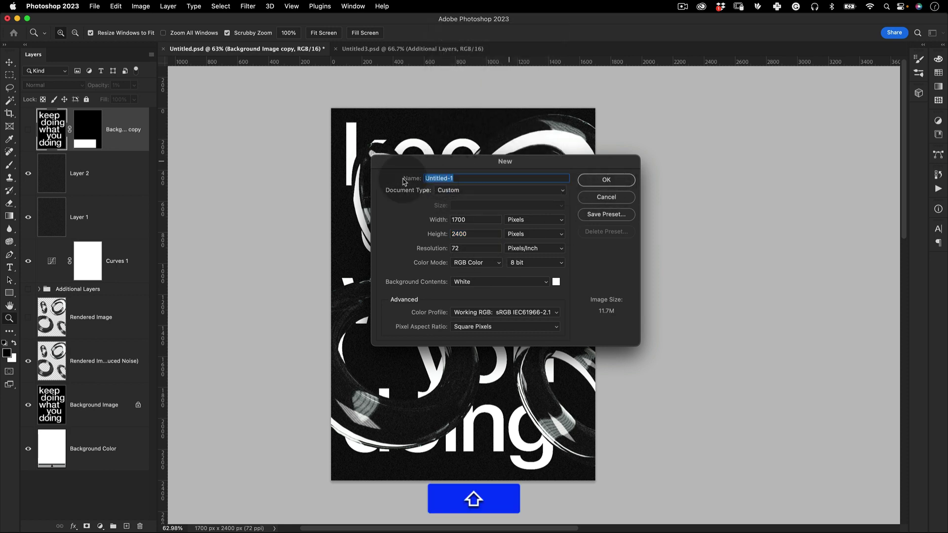
text(Poster)
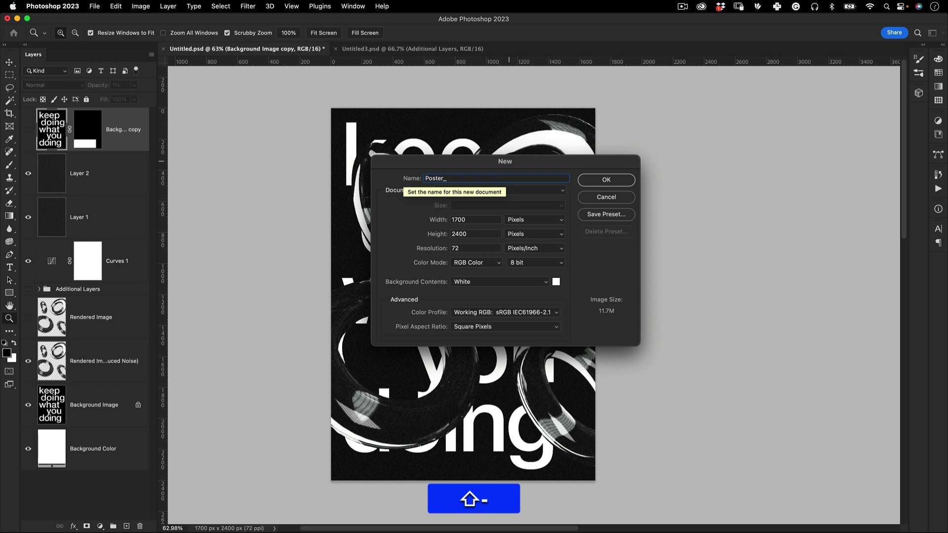
text(_)
key(BackSpace)
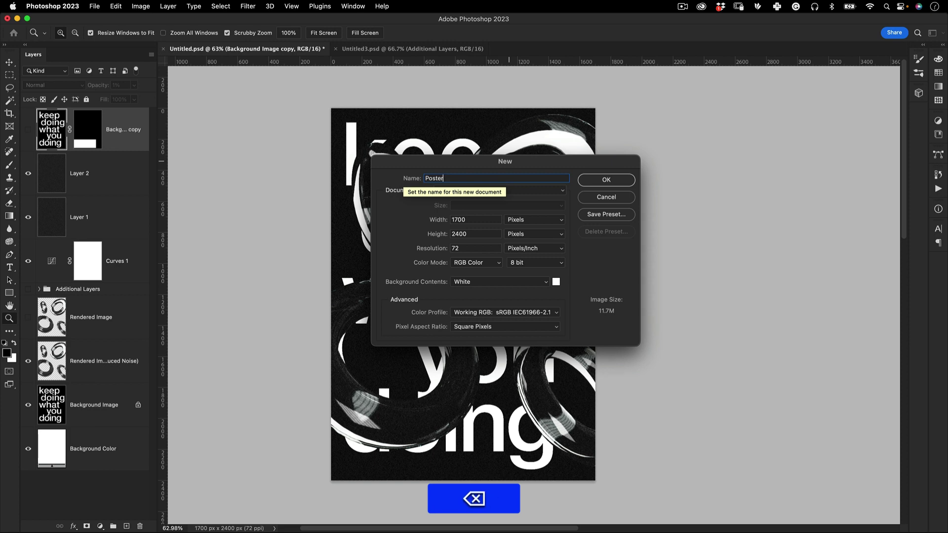
click(599, 181)
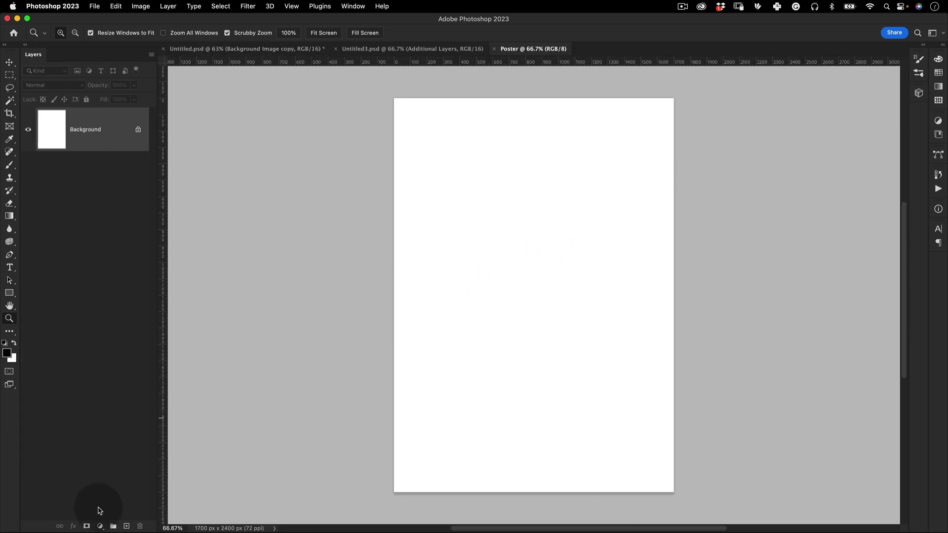
Add a Solid Color fill layer set to pure black #000000 over the canvas.
click(100, 526)
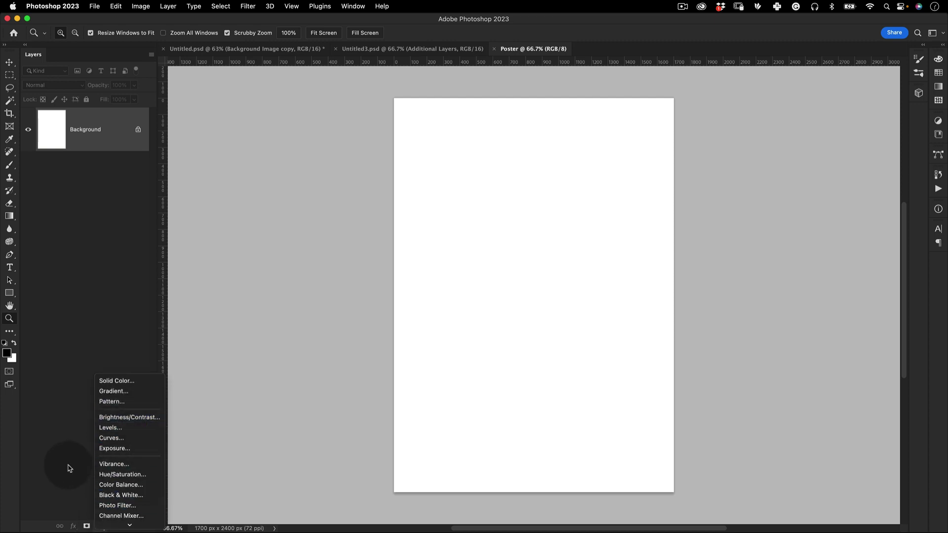
click(98, 526)
click(100, 526)
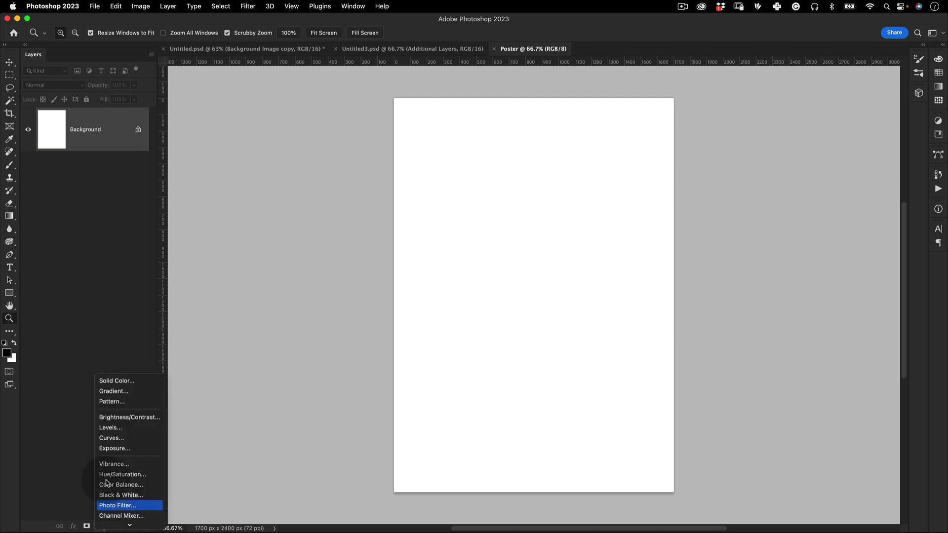
click(124, 383)
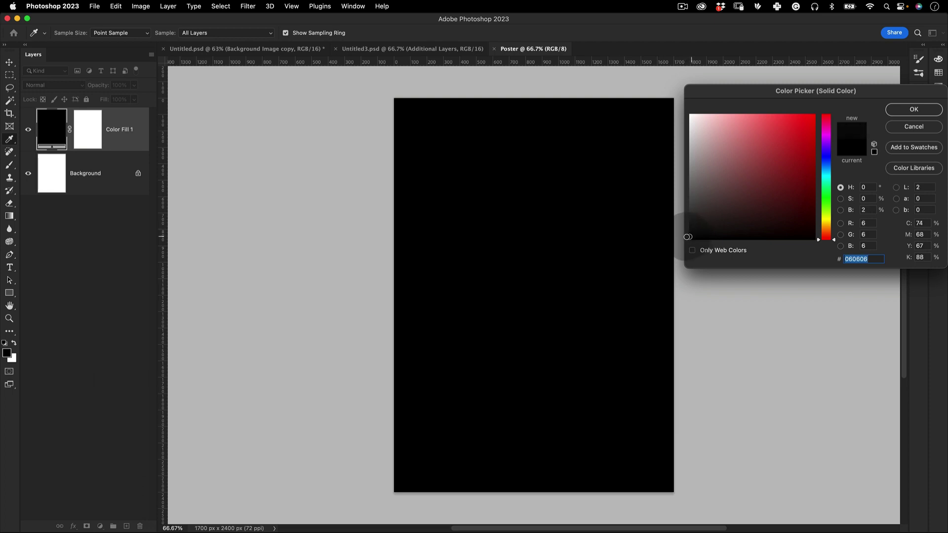
drag(688, 237, 688, 243)
drag(870, 94, 825, 91)
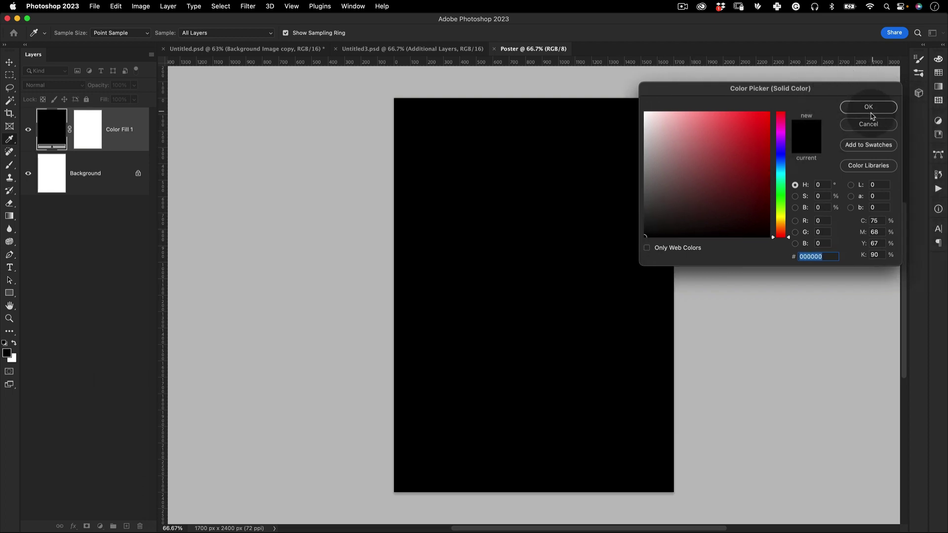
click(868, 108)
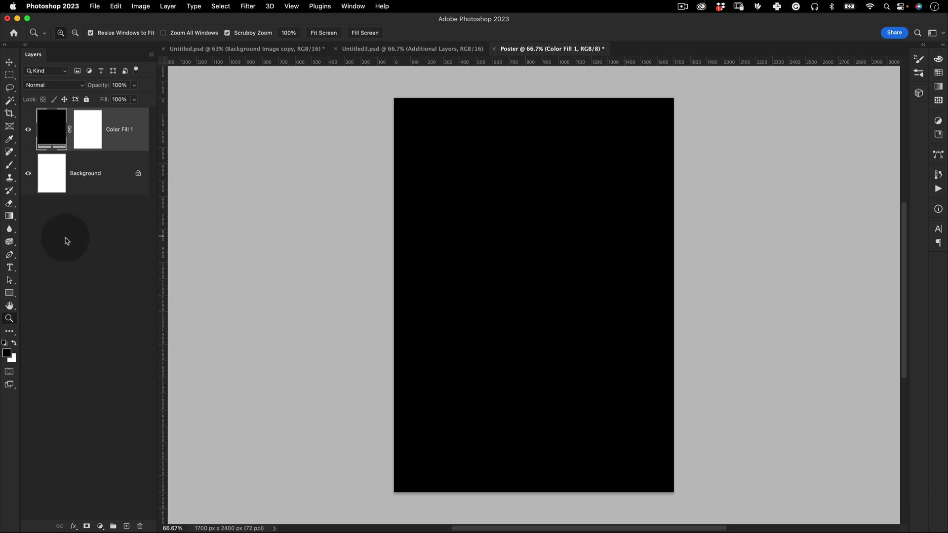
Start a text block near the poster's top left and type KEEP.
click(10, 269)
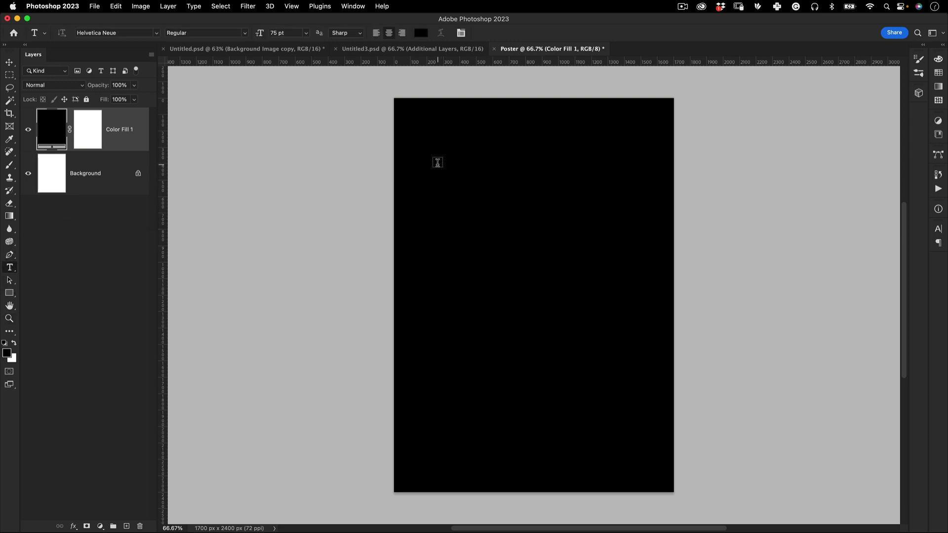
click(437, 162)
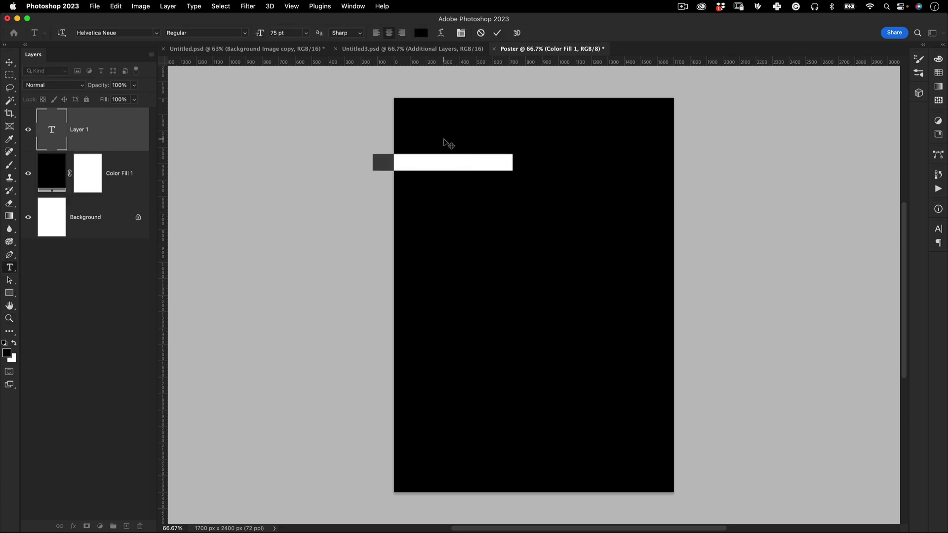
key(shift)
text(e)
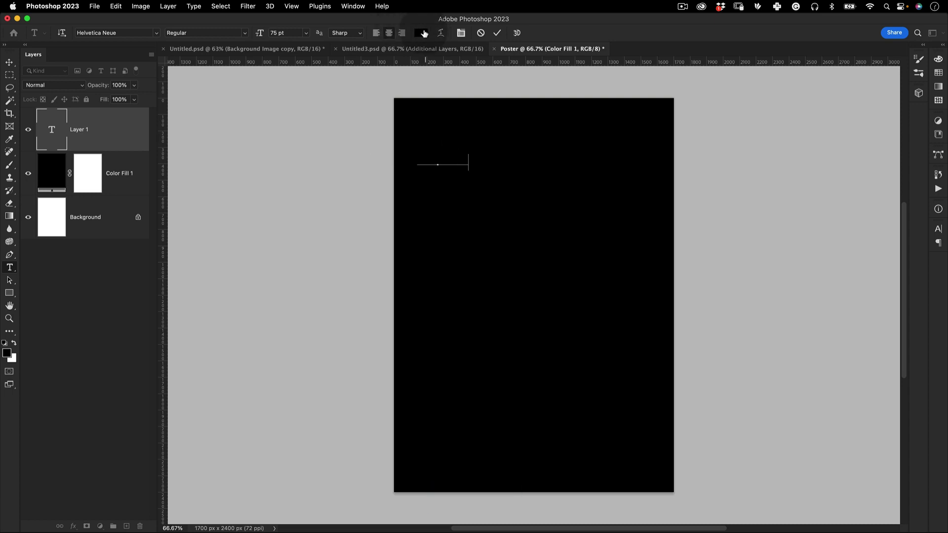
click(421, 33)
click(848, 119)
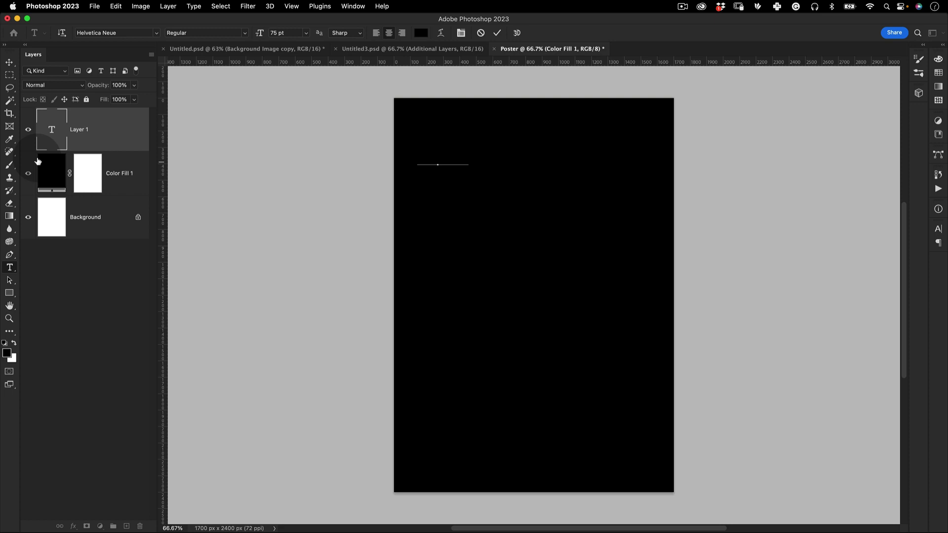
click(76, 126)
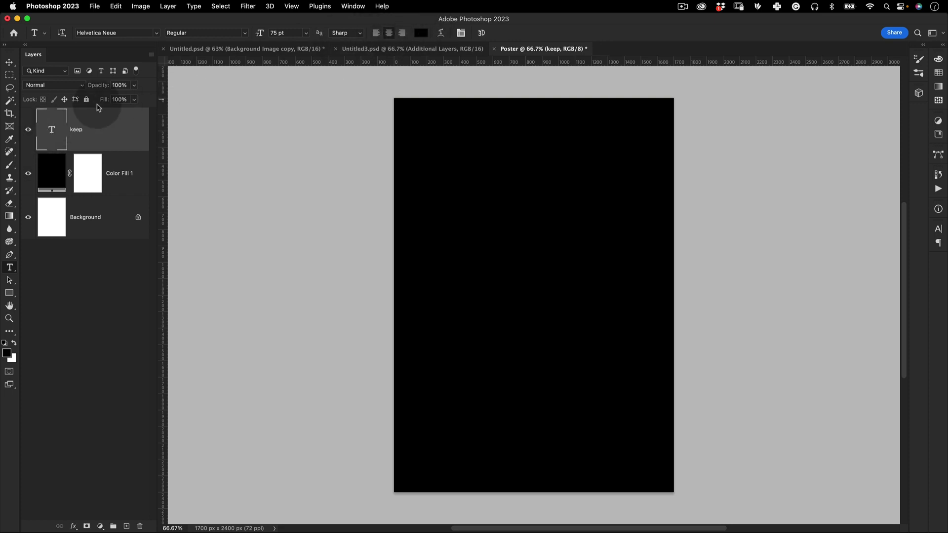
Make the KEEP text white and reset its letter spacing to 0.
double_click(51, 130)
click(420, 32)
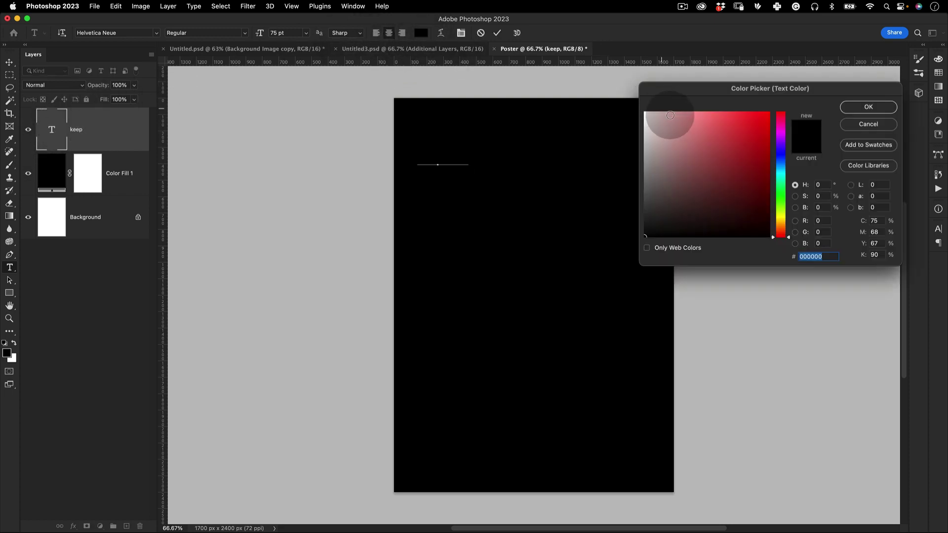
drag(667, 127, 638, 97)
click(864, 110)
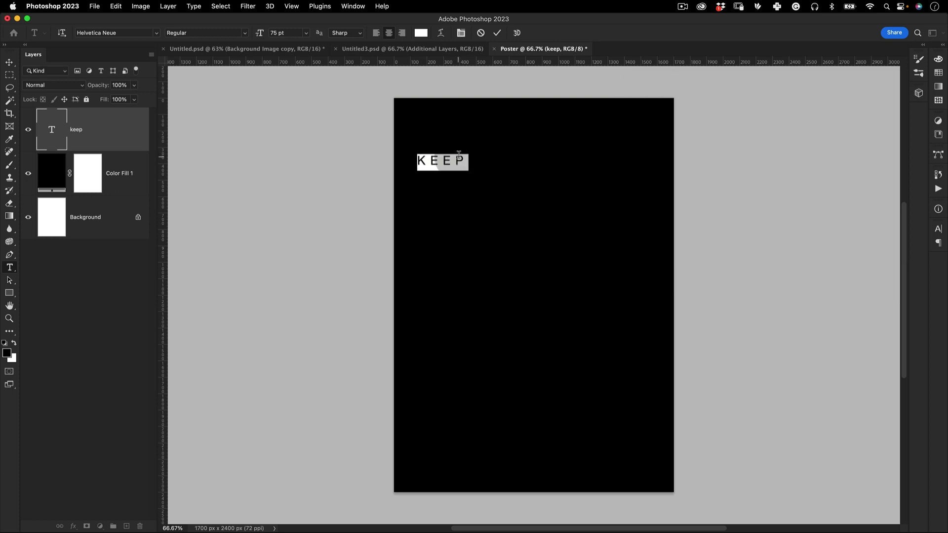
click(459, 155)
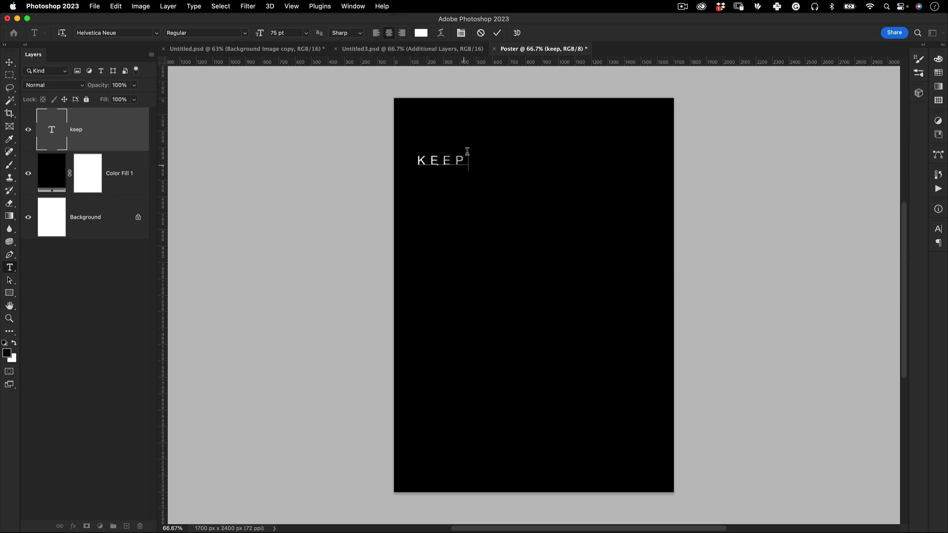
key(super+a)
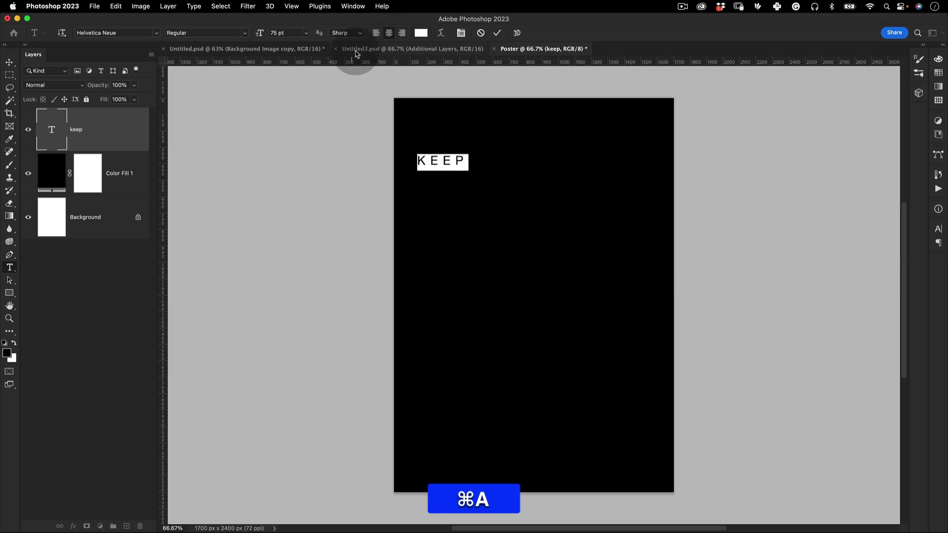
key(super+t)
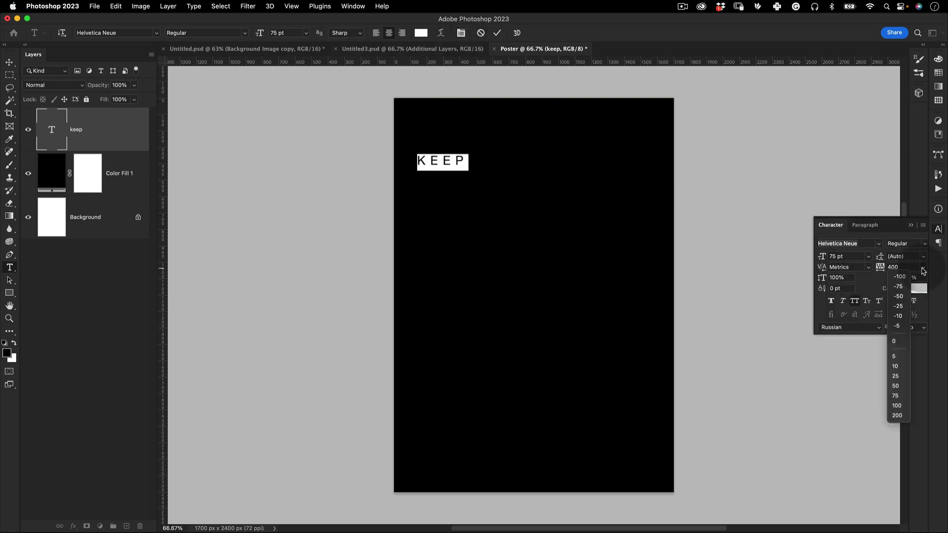
click(923, 267)
click(895, 340)
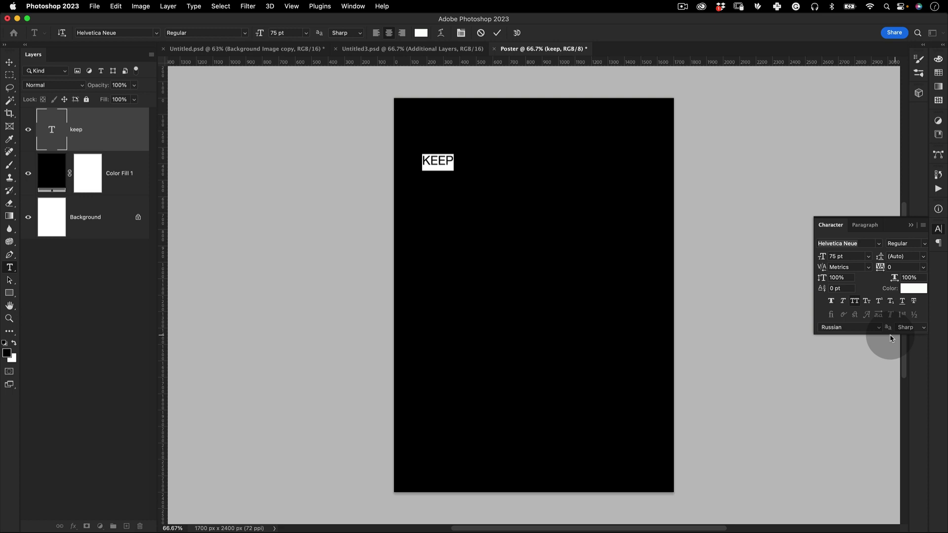
Append DOING and, on a new line, WHAT YOU to the text.
click(453, 159)
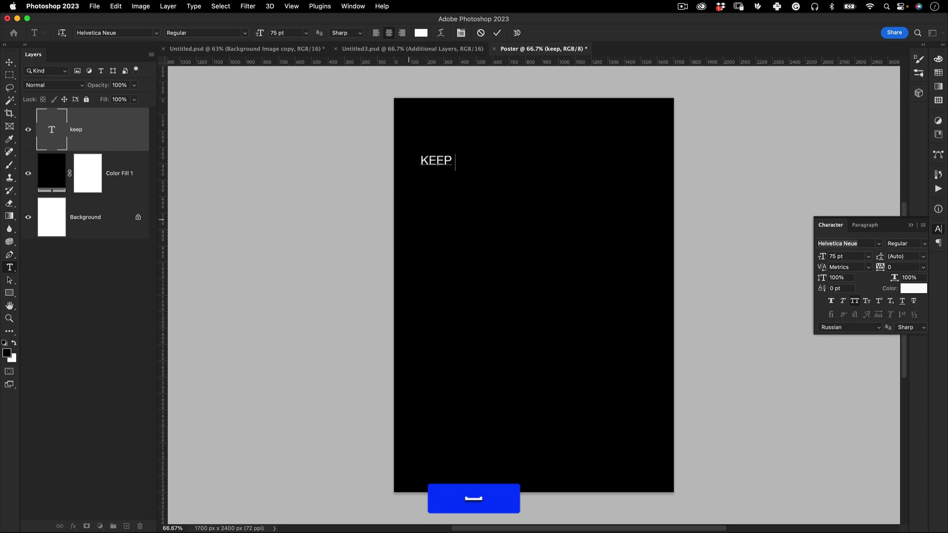
text(doin)
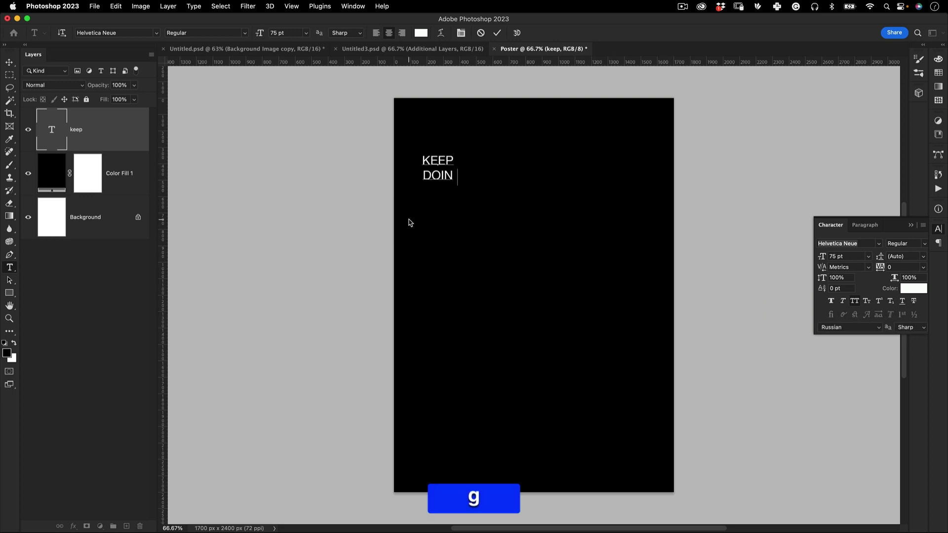
text(g)
key(Return)
text(W)
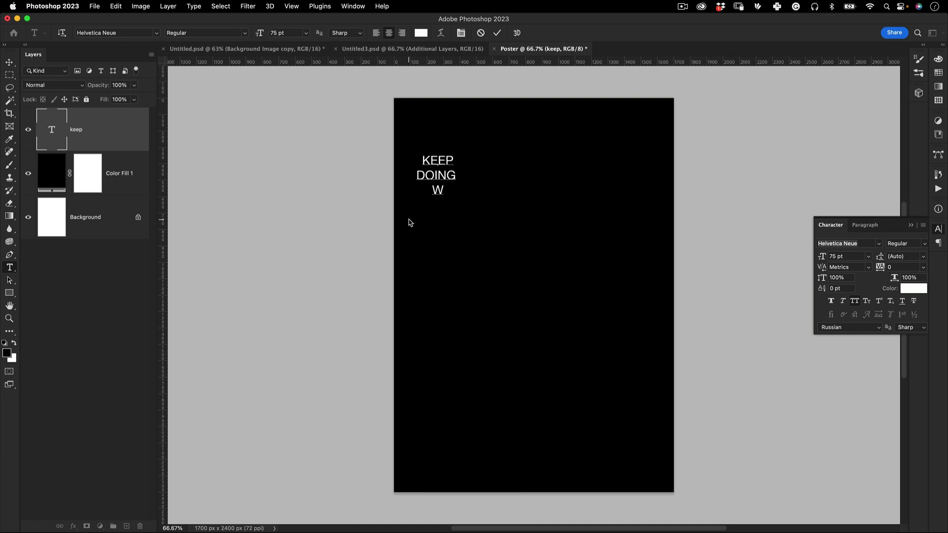
text(hat )
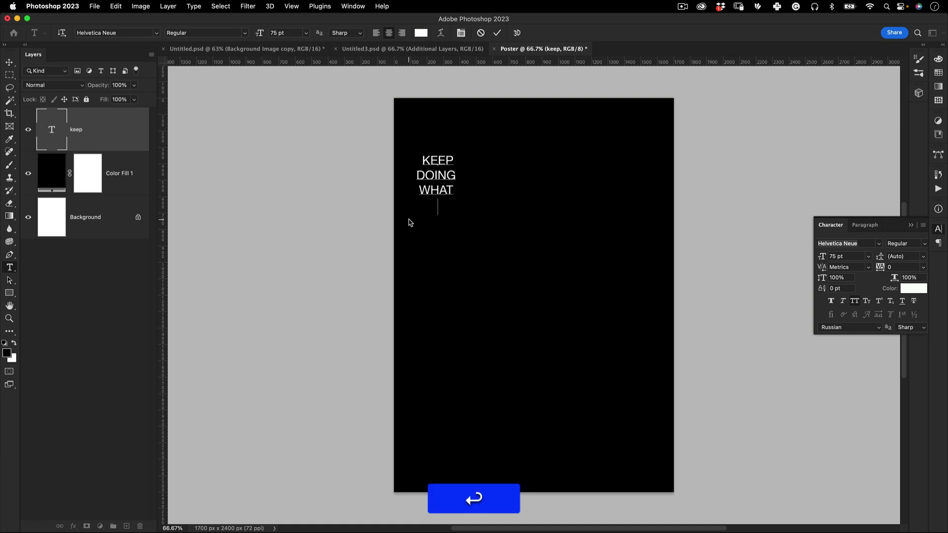
text(you)
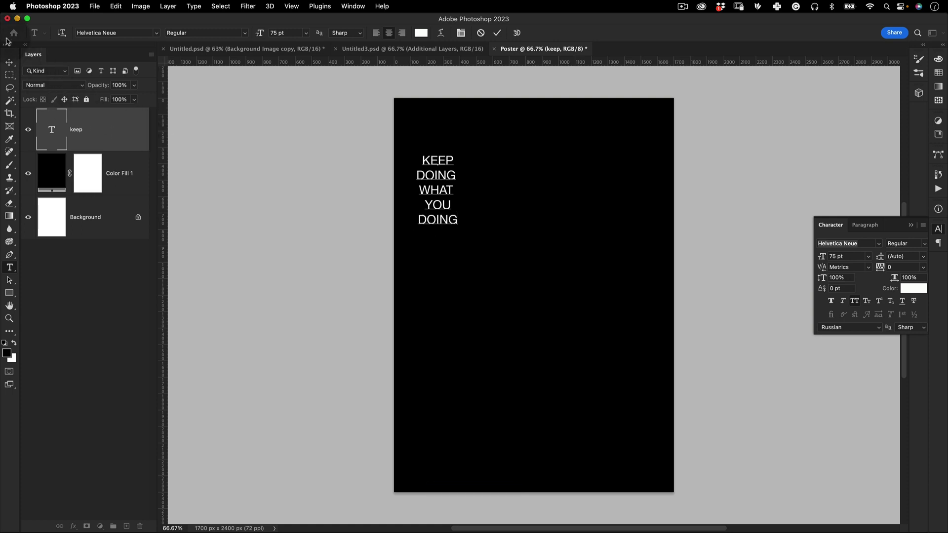
Select all the poster text, keep Regular style, and left-align the words.
key(super+Return)
click(433, 218)
key(super+a)
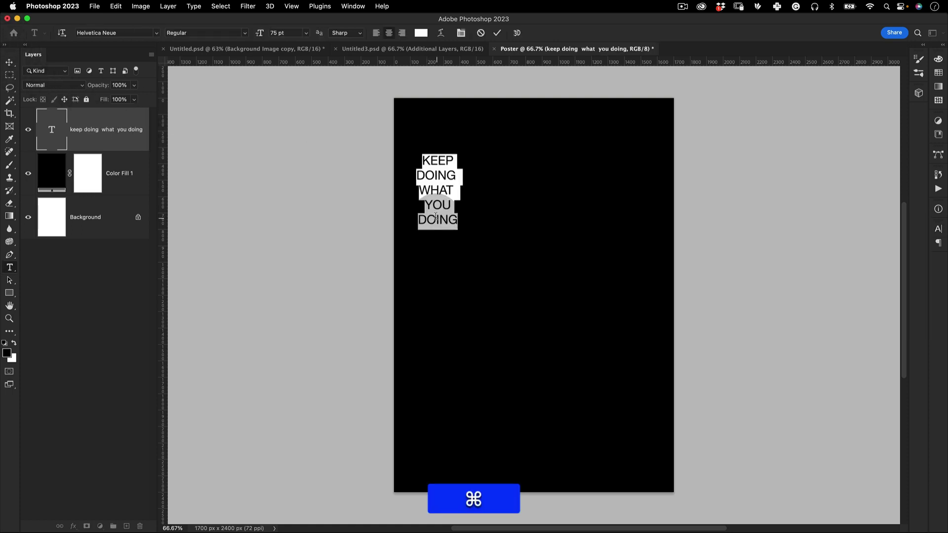
key(super+h)
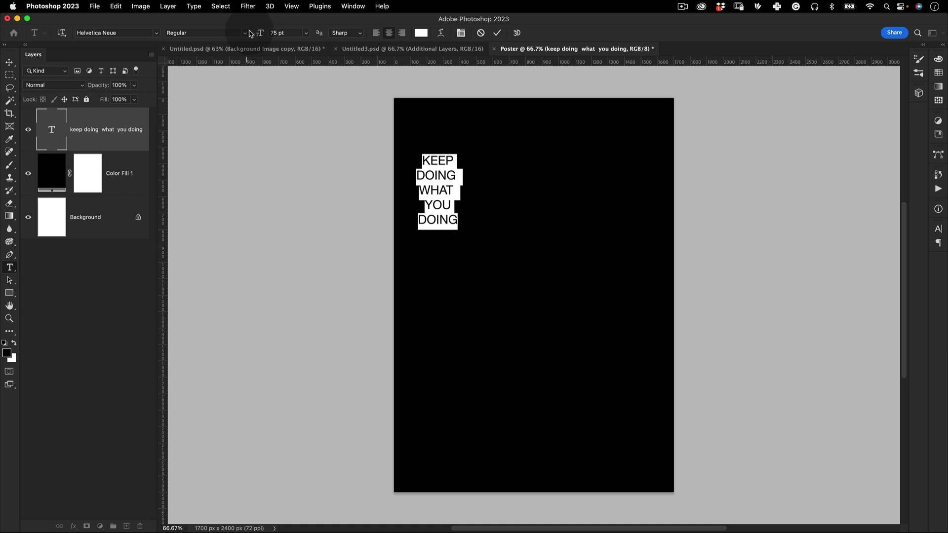
click(247, 34)
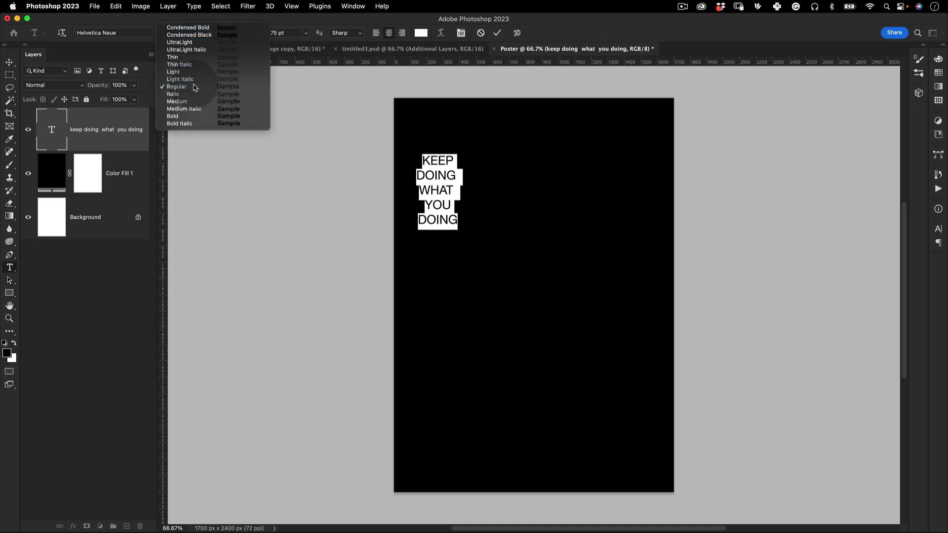
click(310, 84)
click(377, 32)
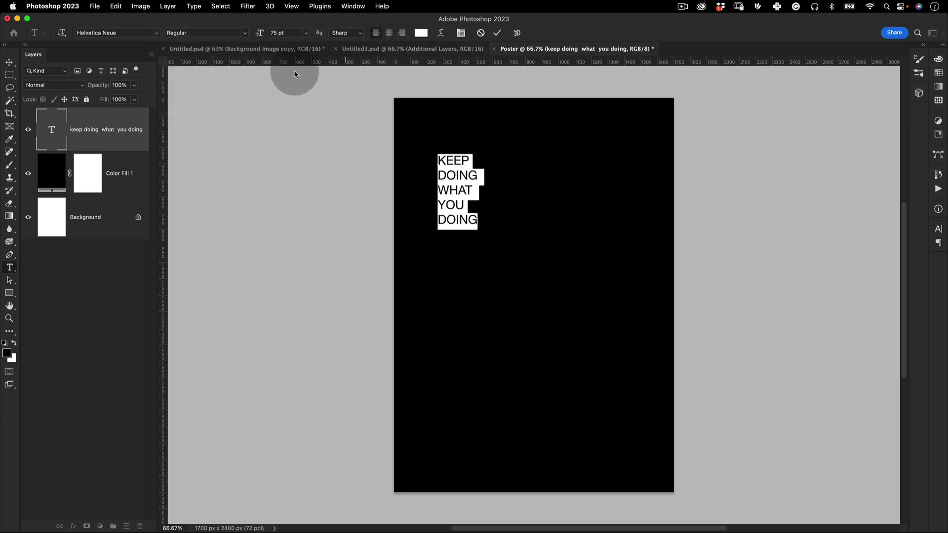
Tighten the line spacing and move the text block to the top-left corner.
key(alt+Up)
key(alt+Up)
key(alt+Up)
key(alt+Up)
key(alt+Up)
key(alt+Up)
key(alt+Up)
key(alt+Up)
key(alt+Up)
key(alt+Up)
key(alt+Up)
key(alt+Up)
key(alt+Up)
key(alt+Up)
key(alt+Up)
key(alt+Up)
key(alt+Up)
key(alt+Up)
key(alt+Up)
key(alt+Up)
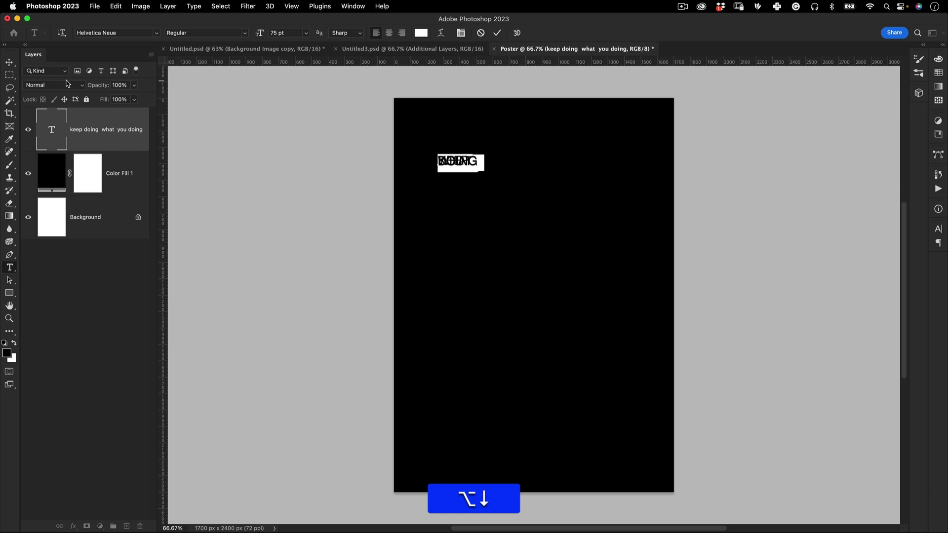
key(alt+Down)
key(alt+Down)
key(alt+Down)
key(alt+Down)
key(alt+Down)
key(alt+Down)
key(alt+Down)
key(alt+Down)
key(alt+Down)
key(alt+Down)
key(alt+Down)
key(alt+Down)
key(alt+Down)
key(alt+Down)
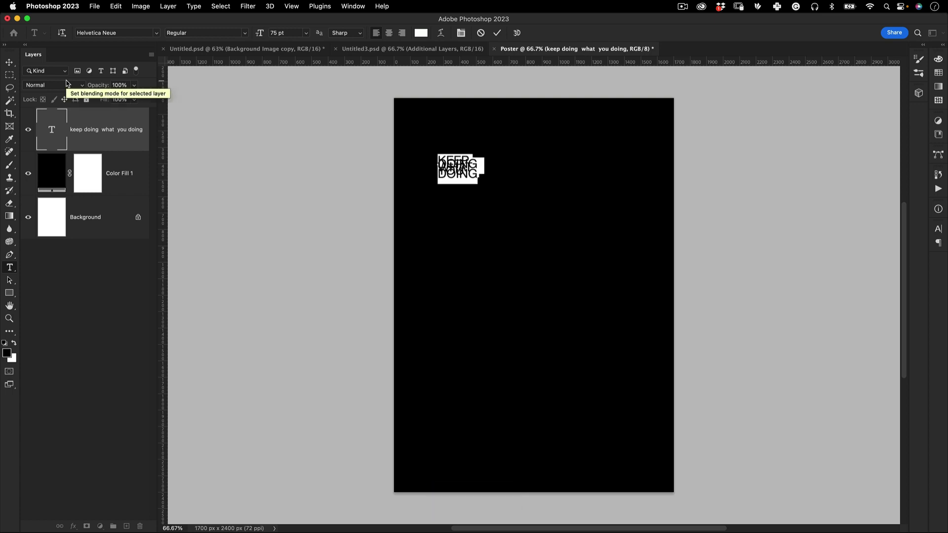
key(alt+Down)
key(alt+Down)
key(alt+Down)
key(alt+Down)
key(alt+Down)
key(alt+Down)
key(alt+Down)
key(alt+Down)
key(alt+Down)
key(alt+Down)
key(alt+Down)
key(alt+Down)
key(alt+Down)
key(alt+Down)
key(alt+Down)
key(alt+Down)
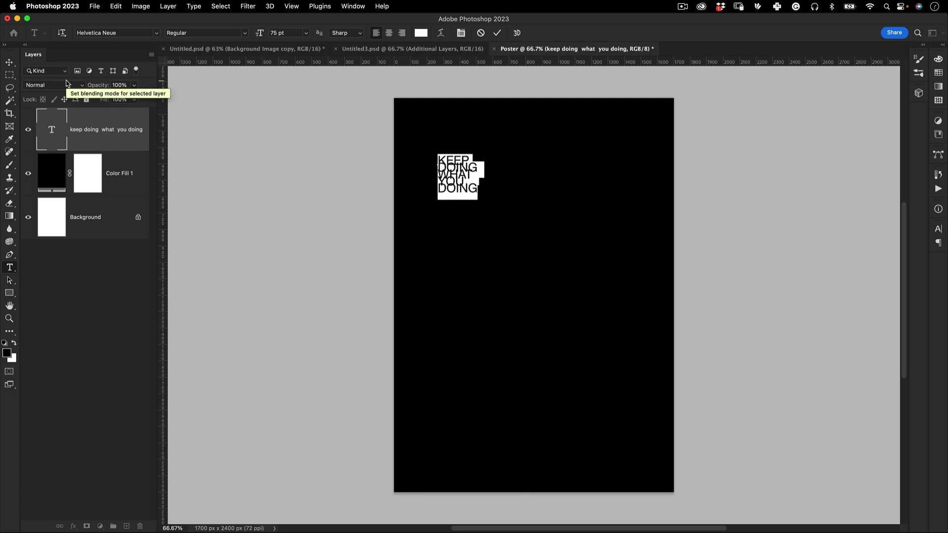
key(alt+Down)
key(alt+Down)
key(alt+Down)
key(alt+Down)
key(alt+Down)
key(alt+Down)
key(alt+Down)
key(alt+Down)
key(alt+Down)
key(alt+Down)
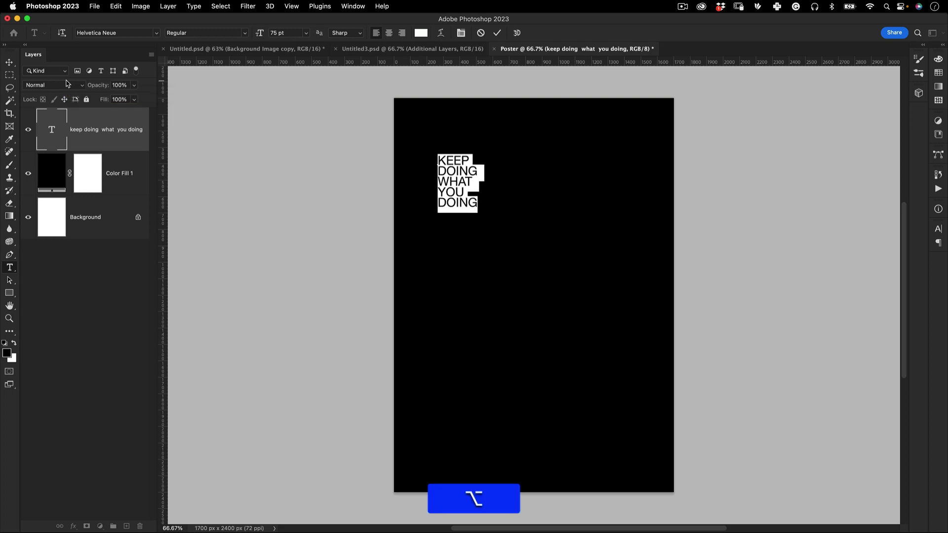
key(alt+Up)
key(Escape)
key(v)
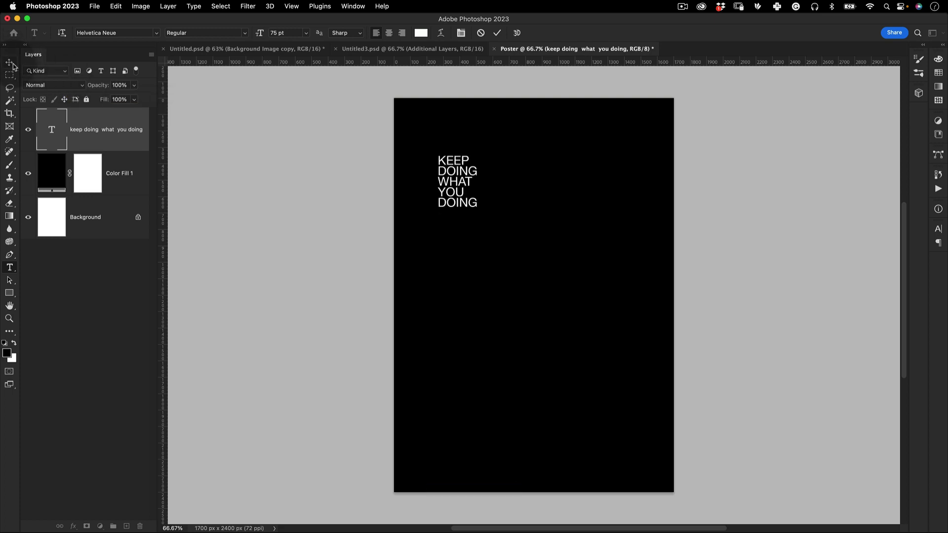
drag(467, 195, 438, 153)
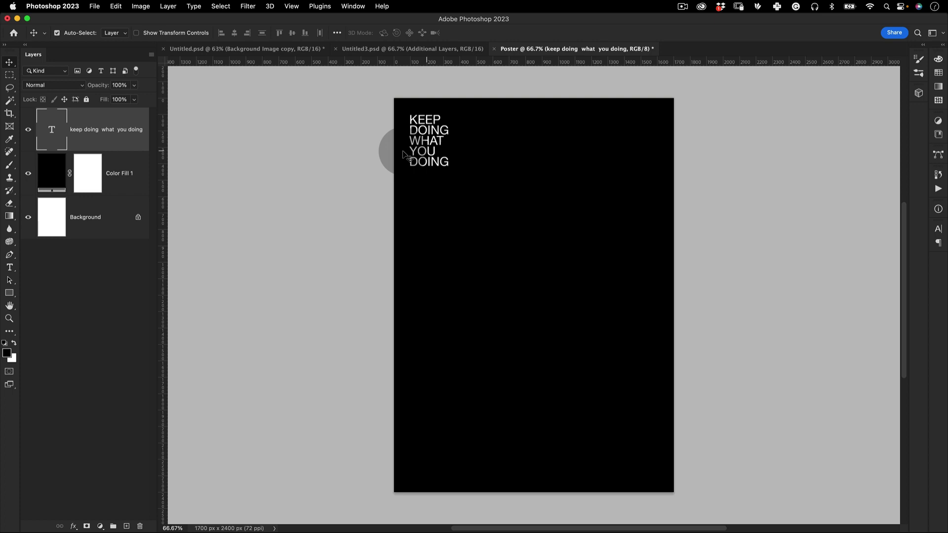
Scale the text up to fill most of the poster.
key(ctrl+t)
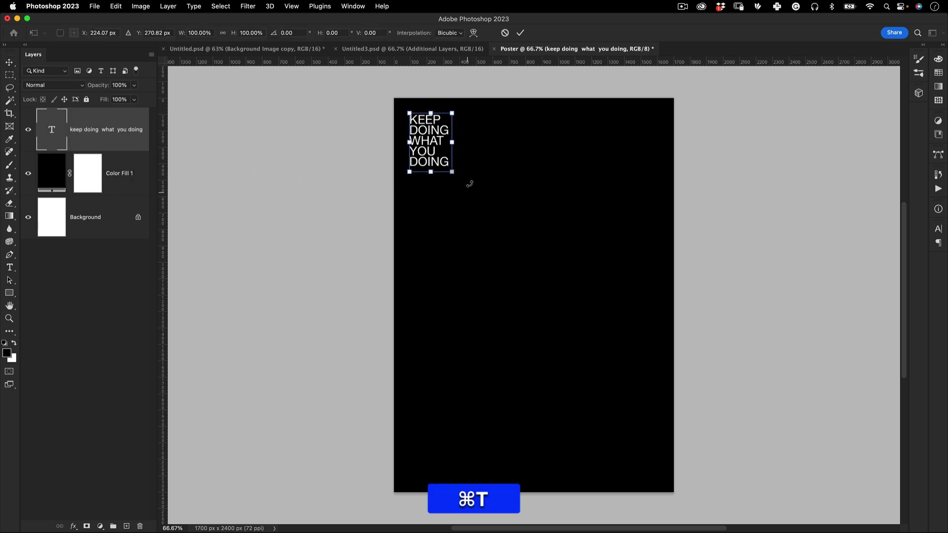
drag(453, 173, 714, 432)
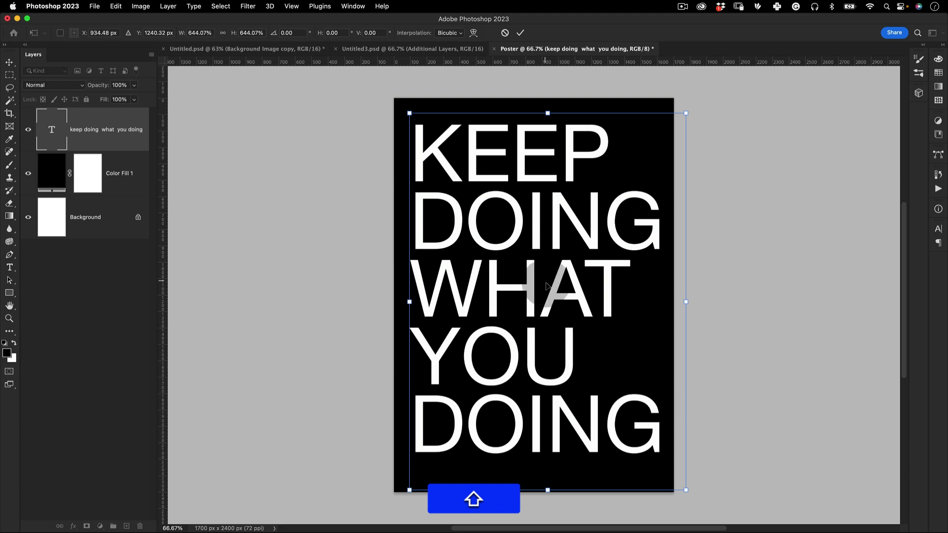
drag(546, 285, 547, 281)
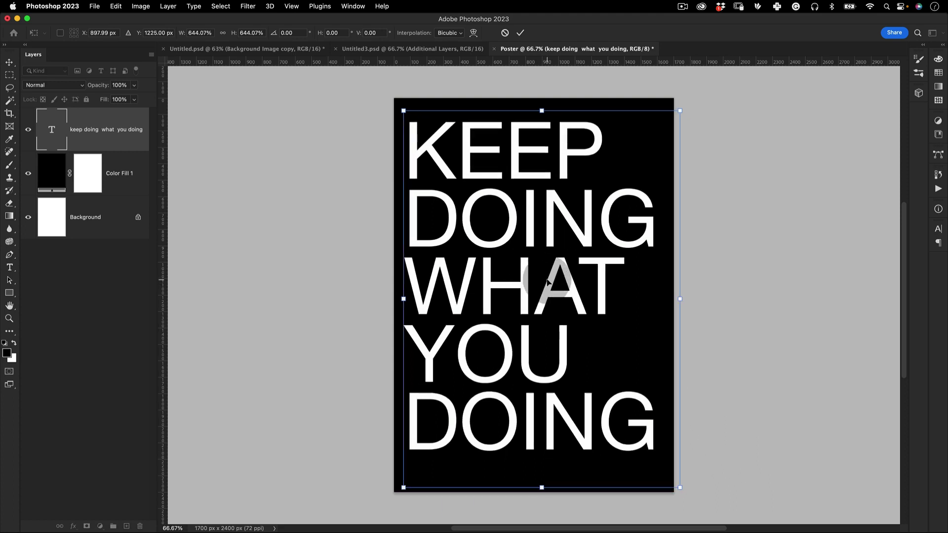
key(Return)
Change the poster text's font style to Medium.
double_click(49, 123)
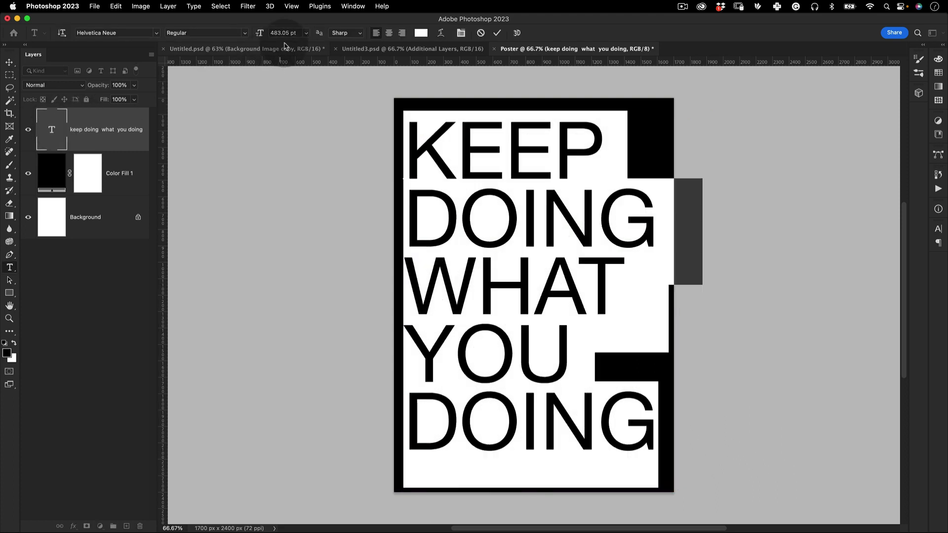
click(247, 33)
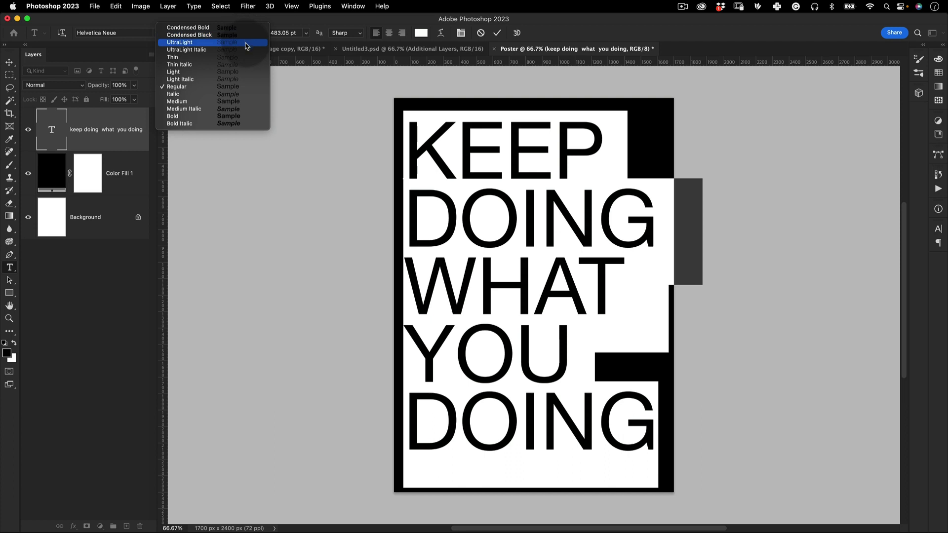
click(190, 101)
click(10, 63)
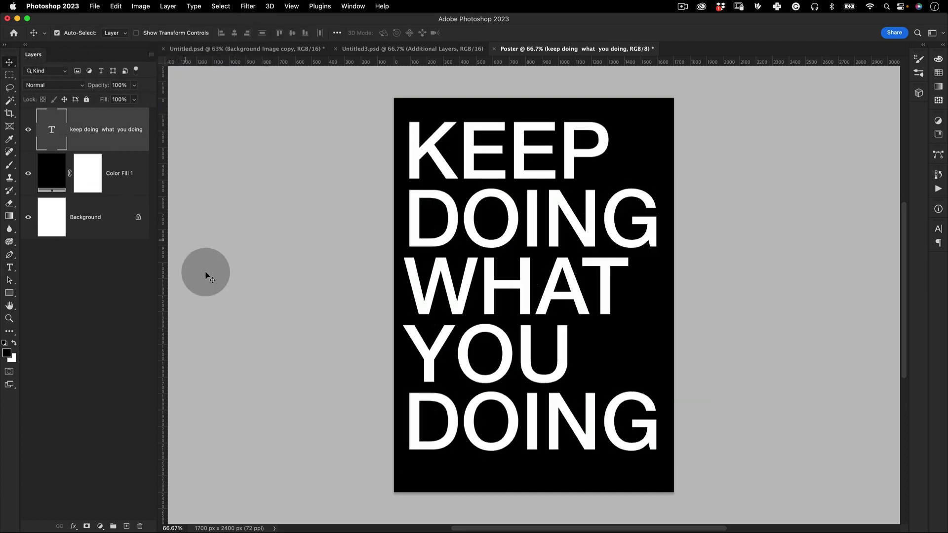
Shrink the text slightly from its centre and nudge it left and down.
click(205, 273)
key(z)
drag(543, 271, 523, 272)
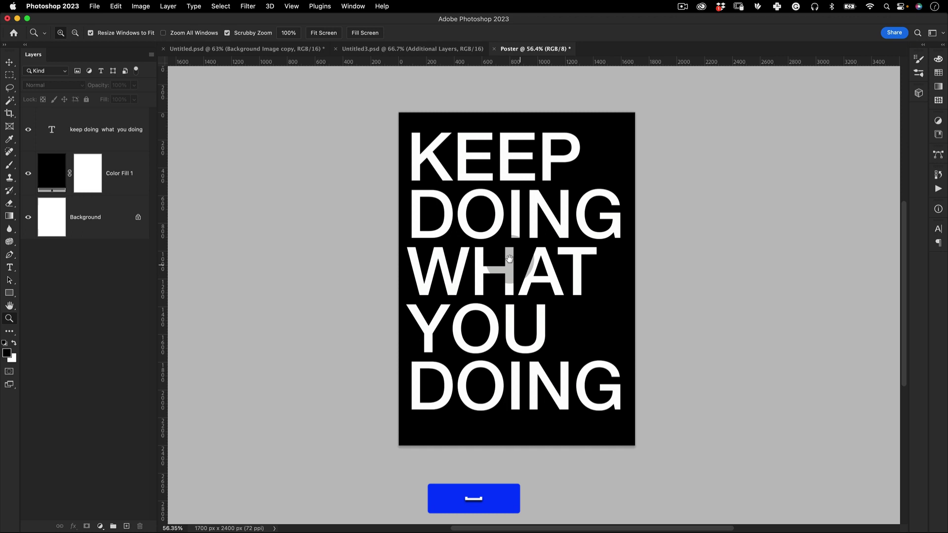
key(v)
super+click(542, 275)
key(super+t)
mouse_move(635, 132)
mouse_down()
mouse_move(642, 120)
mouse_move(630, 116)
mouse_move(626, 139)
mouse_up()
key(Return)
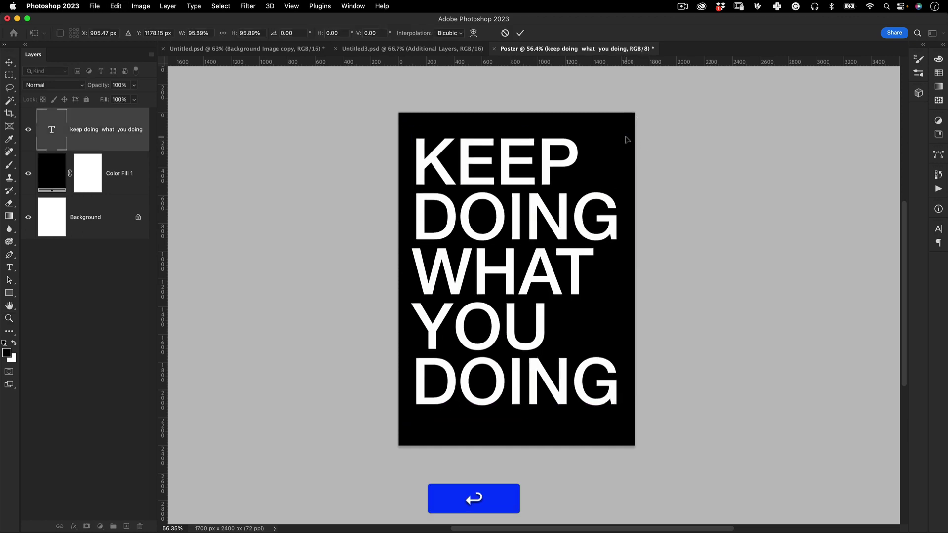
drag(550, 281, 553, 304)
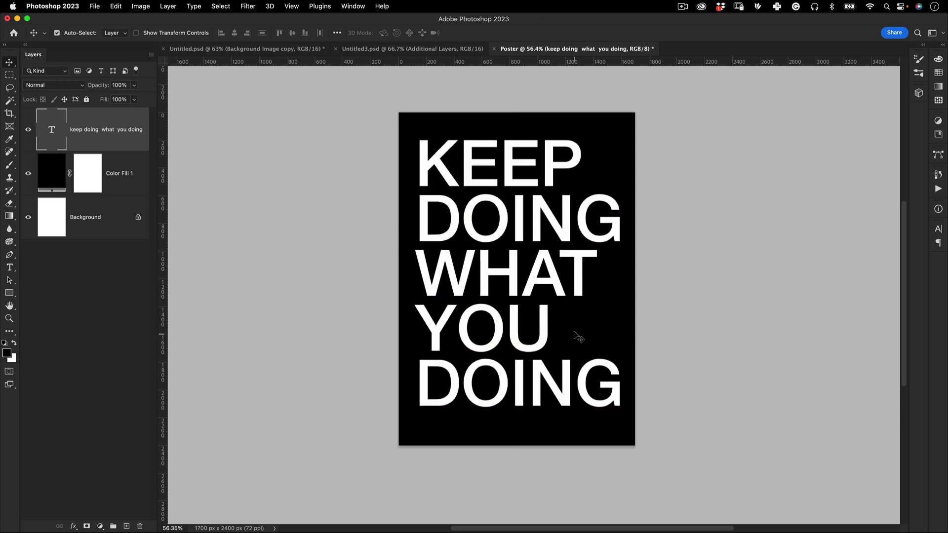
Move the text a little lower on the poster.
key(z)
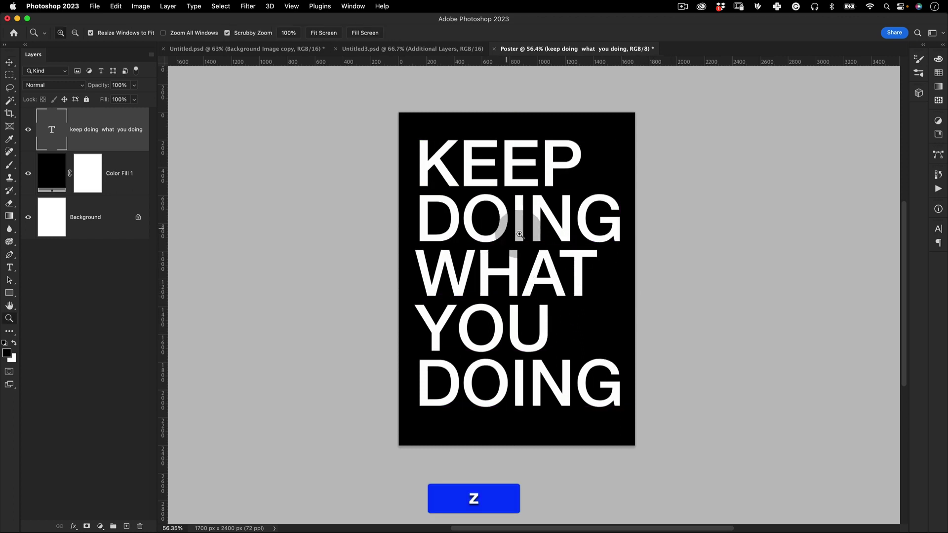
drag(517, 212, 538, 216)
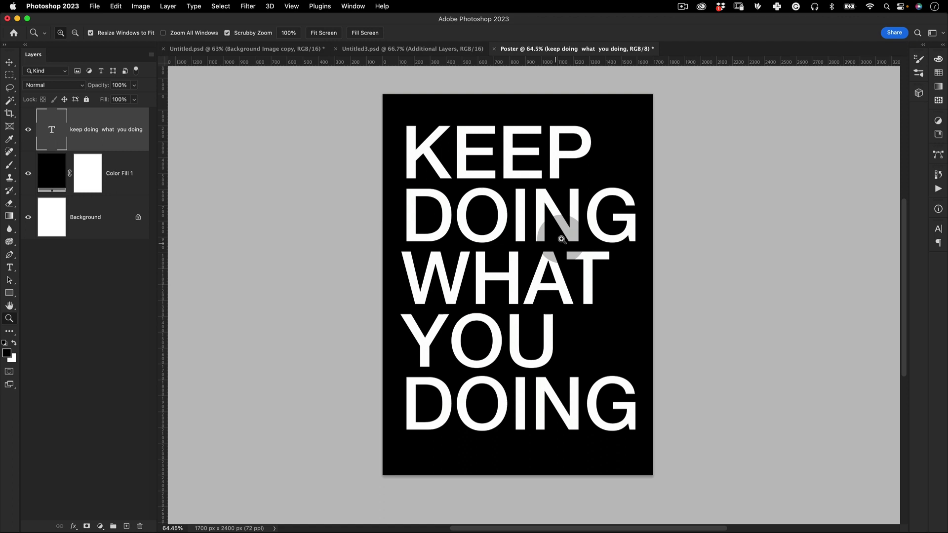
key(v)
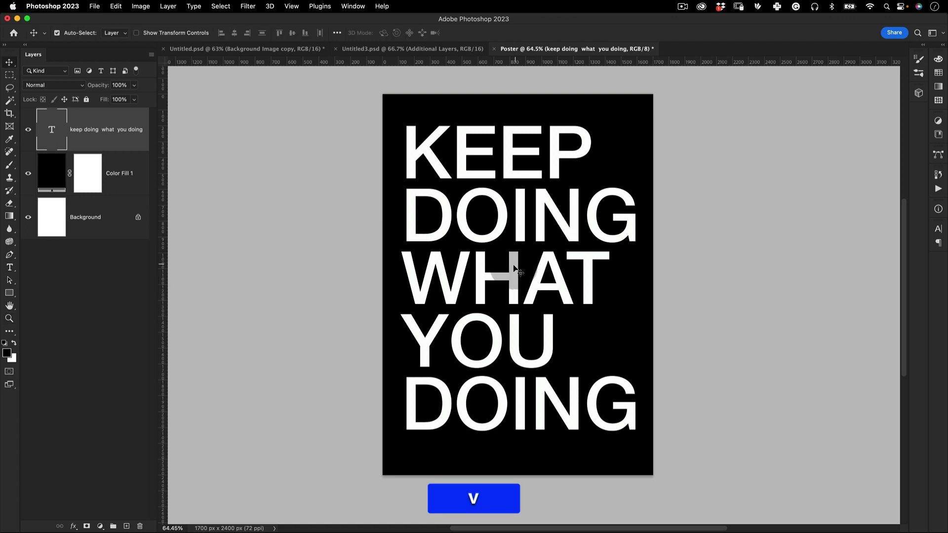
drag(514, 258, 514, 268)
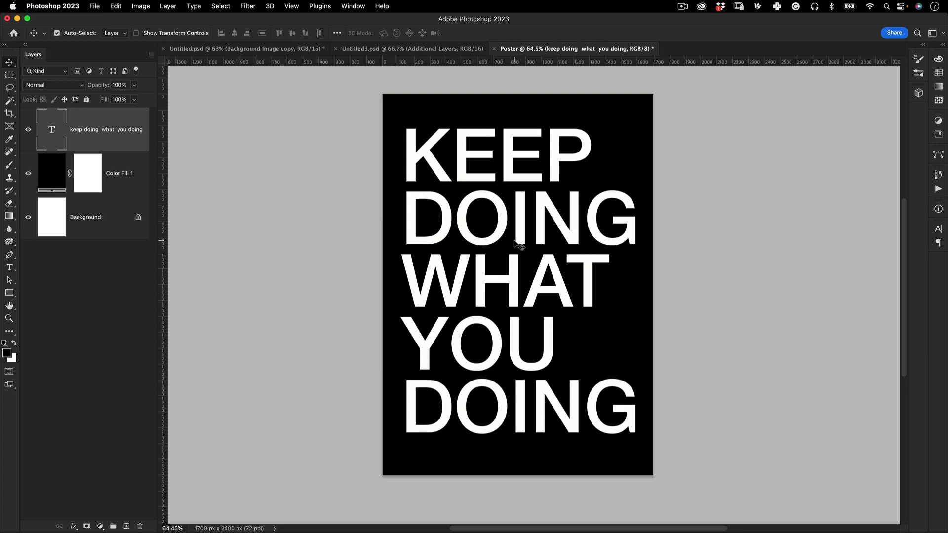
Save the poster with Save As as Poster.psd in Photoshop format.
click(95, 6)
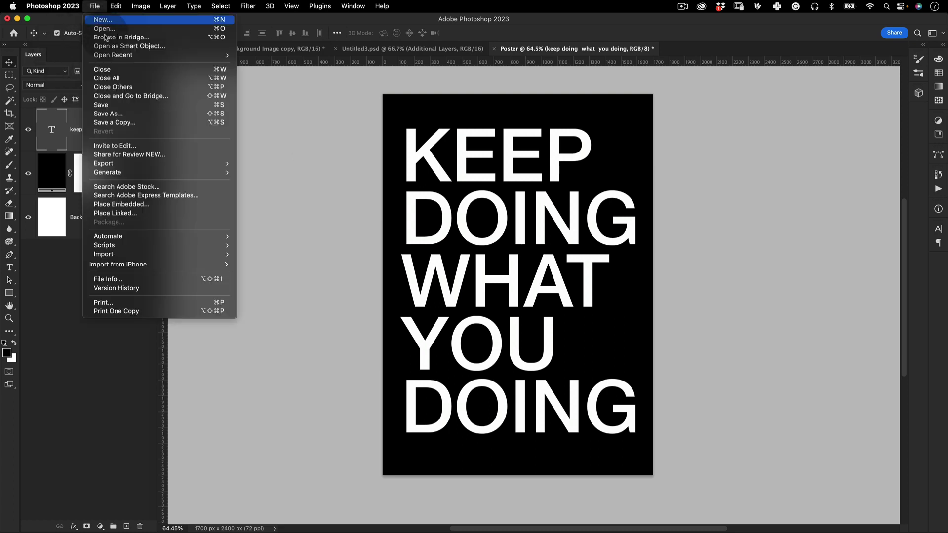
click(146, 116)
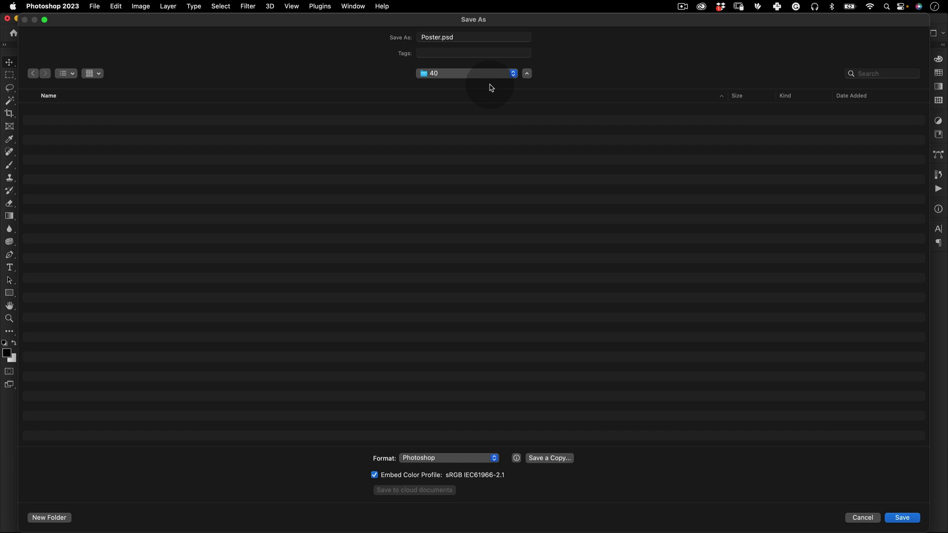
click(441, 37)
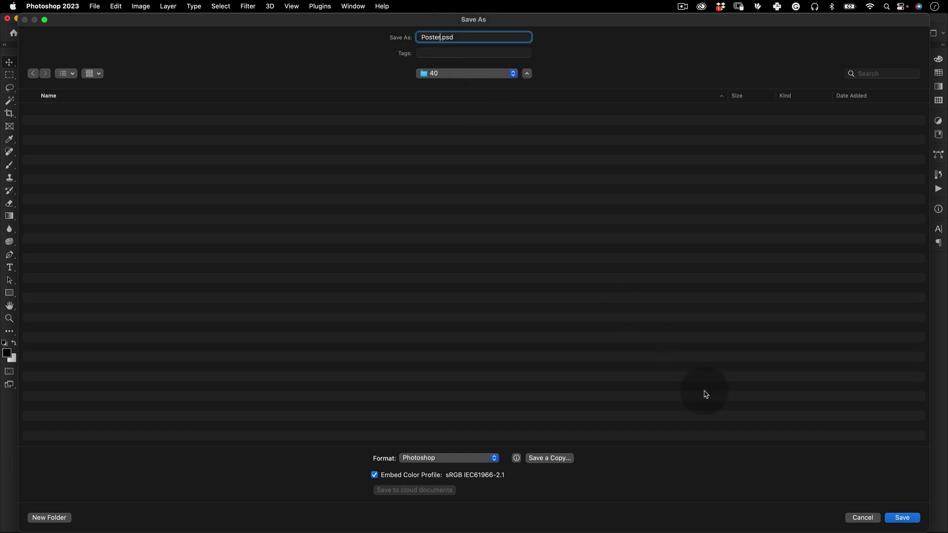
click(900, 518)
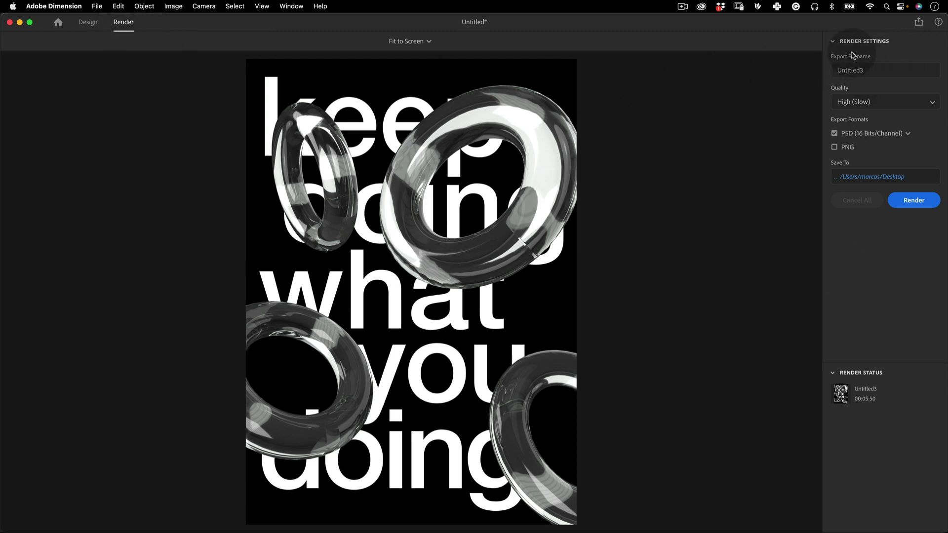
From the Design workspace, create a new 1700 × 2400 px, 72 ppi Dimension document.
click(87, 22)
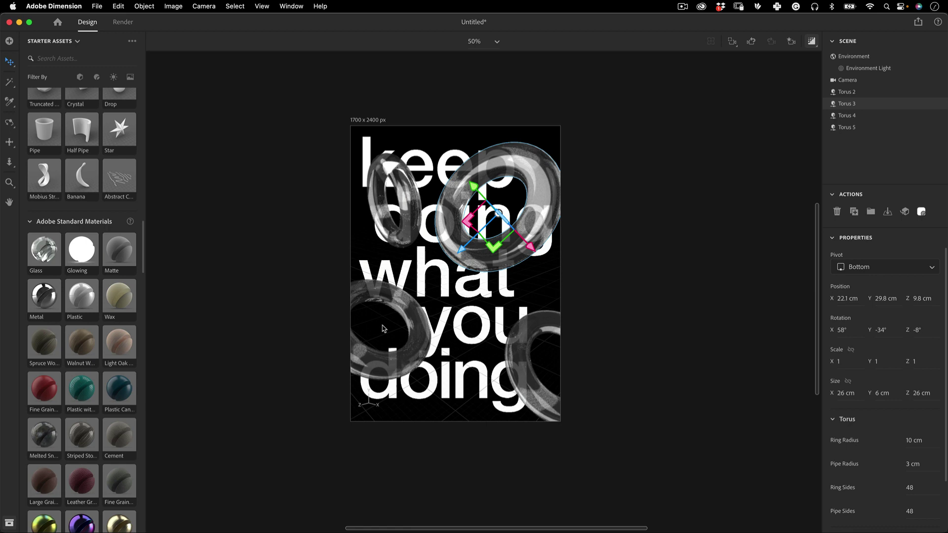
click(99, 7)
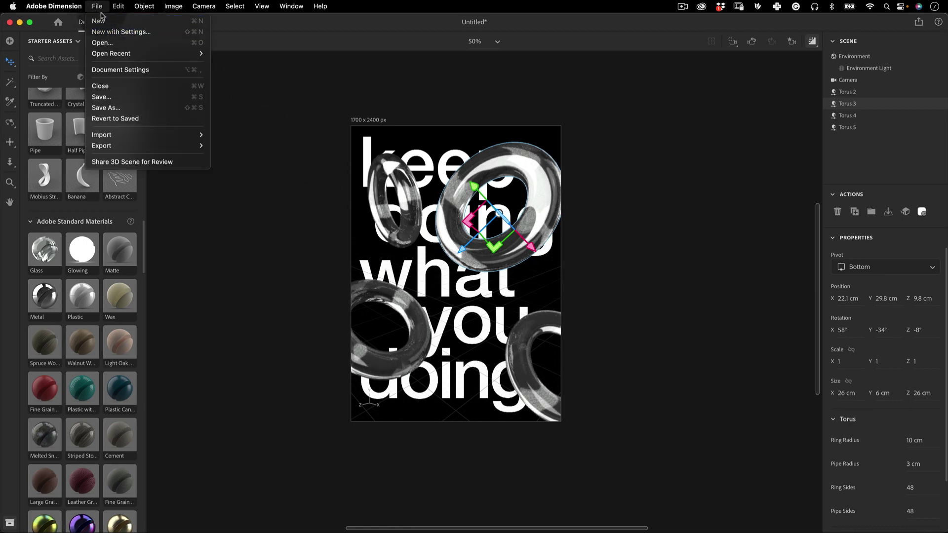
mouse_move(177, 53)
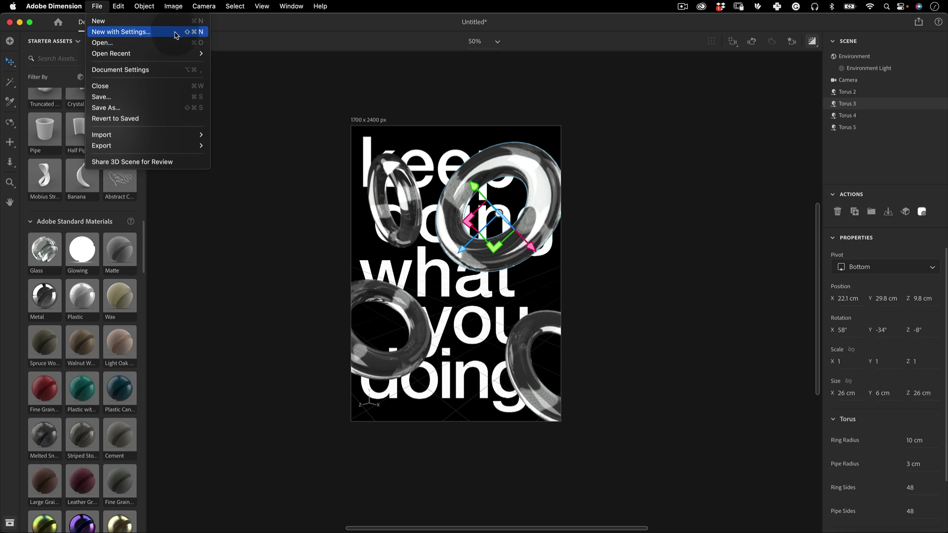
click(175, 33)
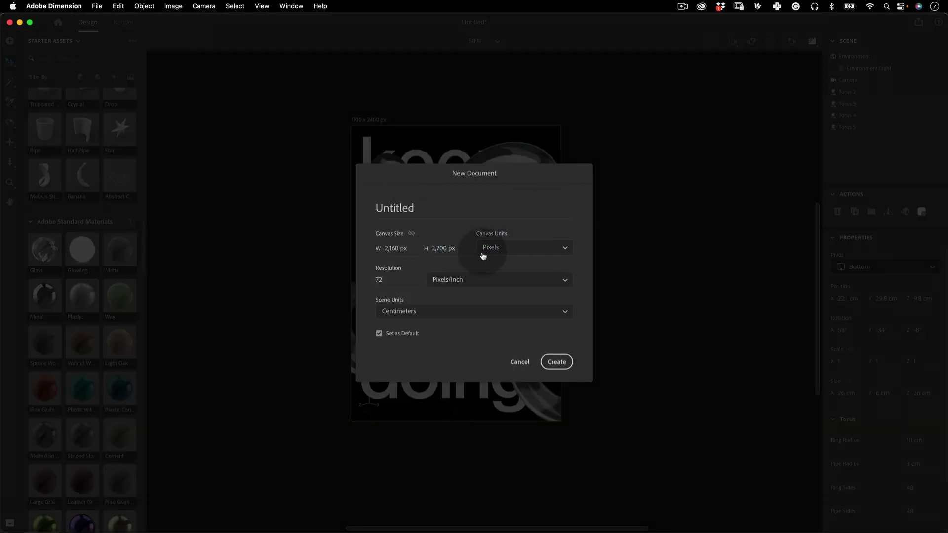
text(1)
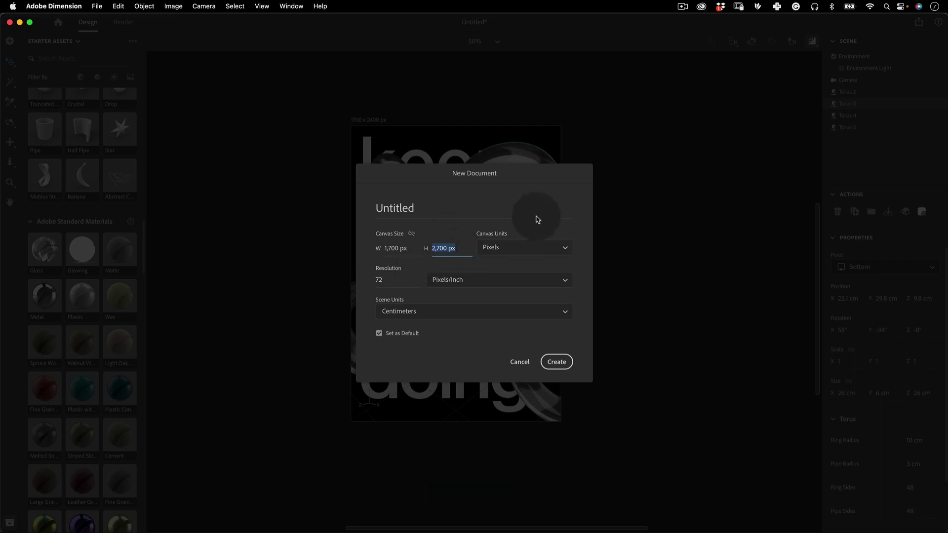
text(2)
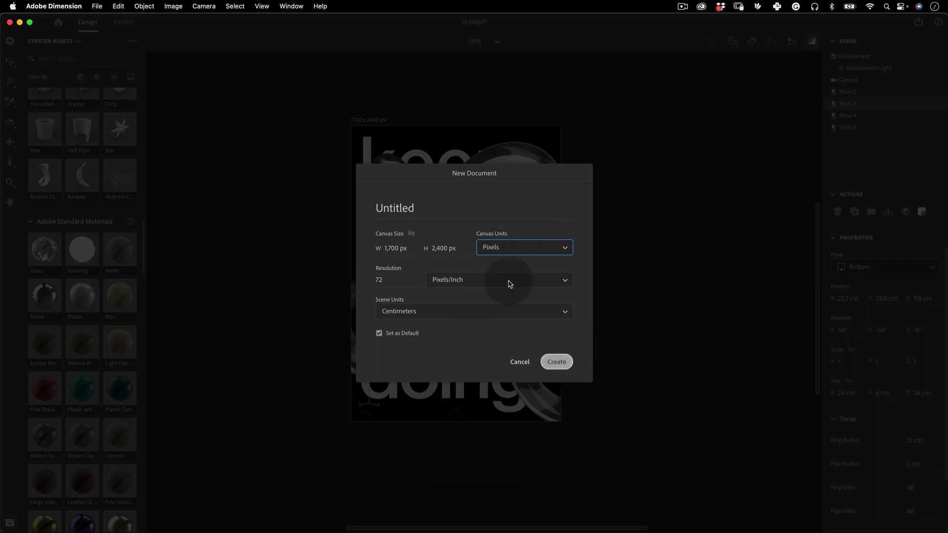
click(566, 366)
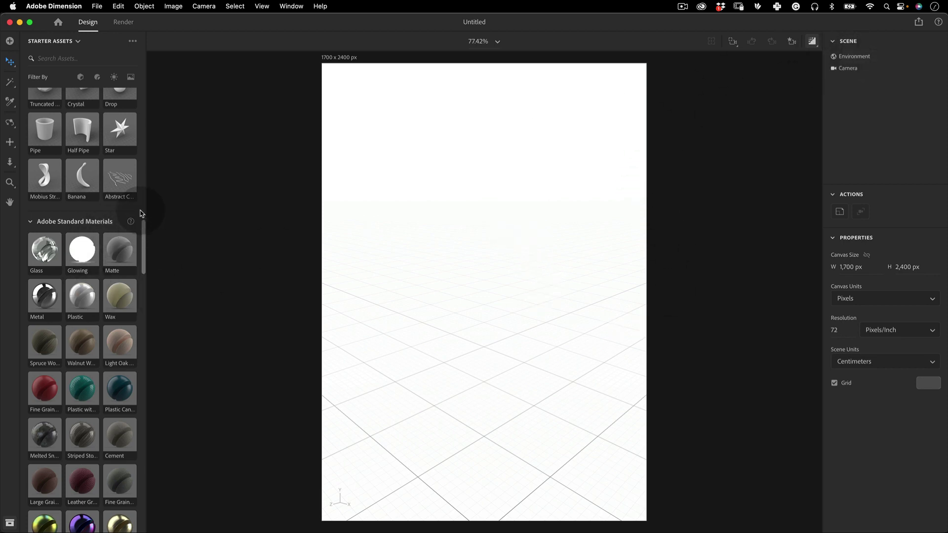
scroll(139, 212, up, 10)
scroll(127, 163, up, 10)
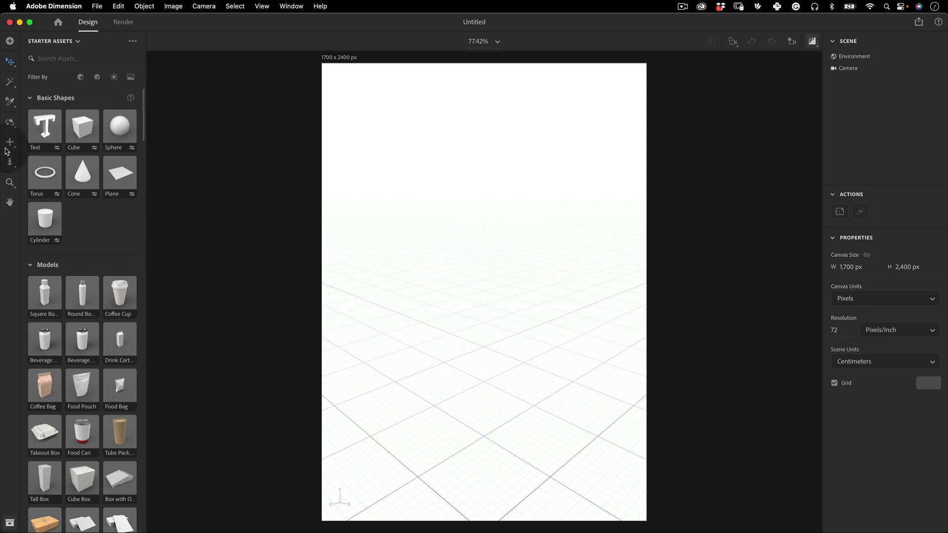
scroll(143, 106, down, 2)
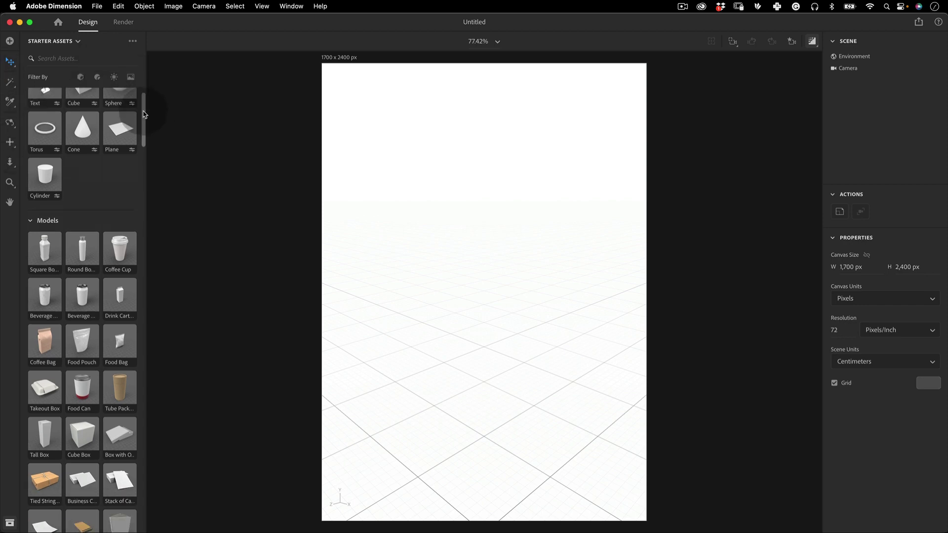
scroll(142, 107, up, 2)
scroll(140, 108, down, 1)
scroll(140, 108, up, 1)
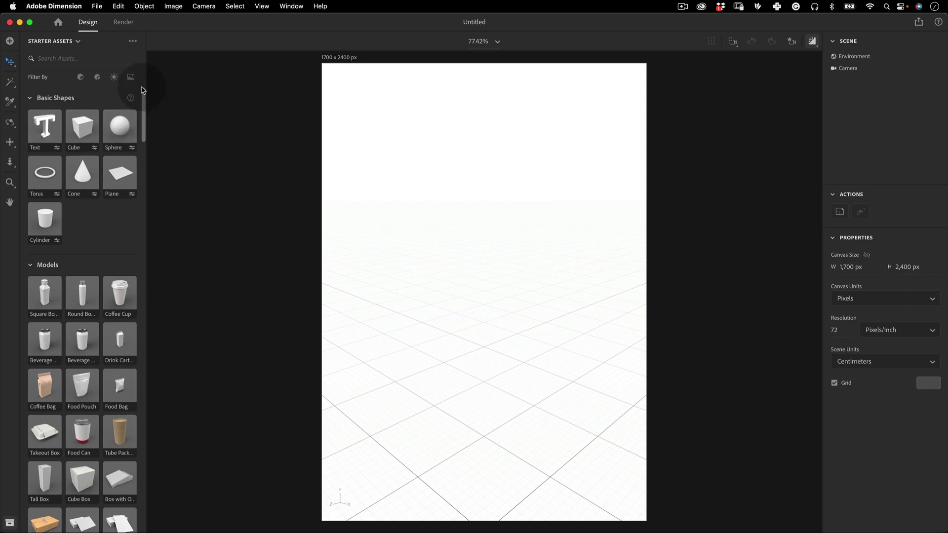
scroll(144, 114, down, 14)
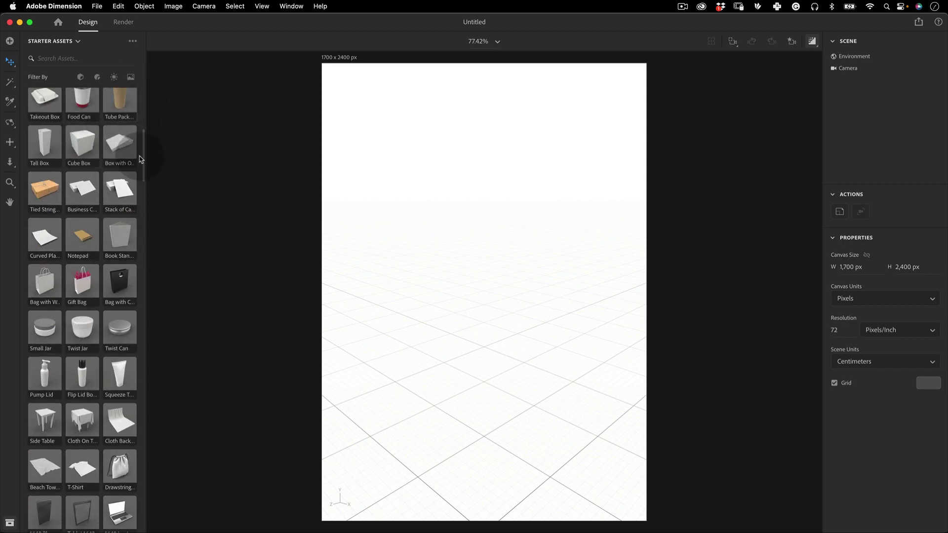
drag(144, 157, 121, 364)
scroll(120, 364, down, 10)
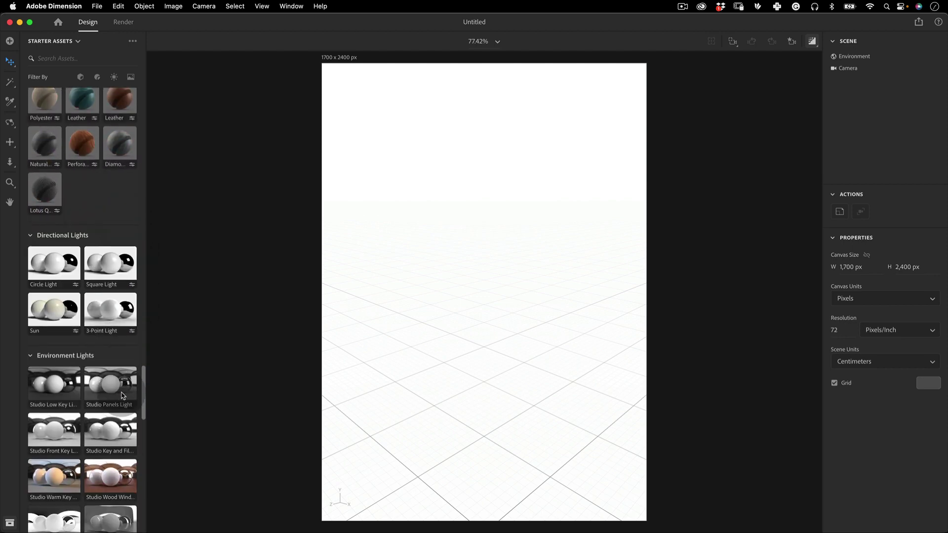
scroll(122, 397, down, 15)
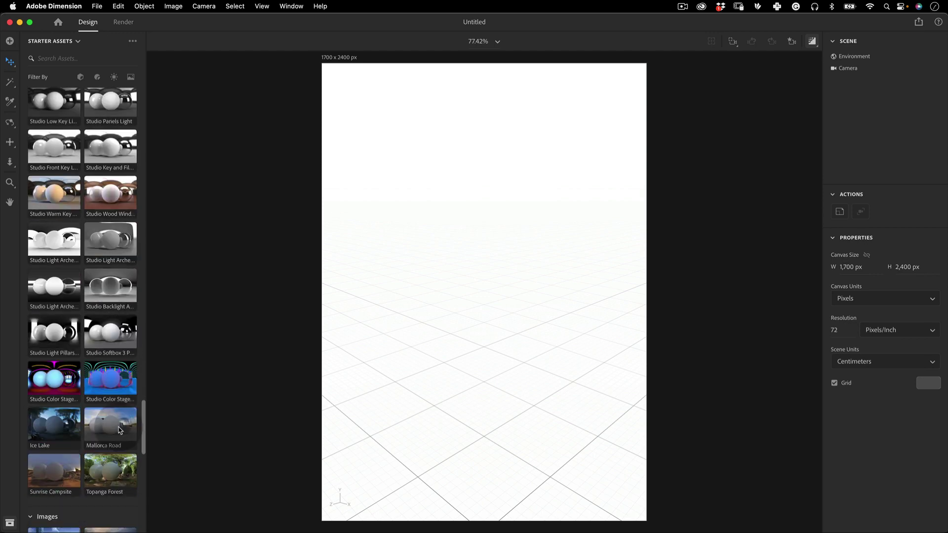
scroll(114, 448, down, 5)
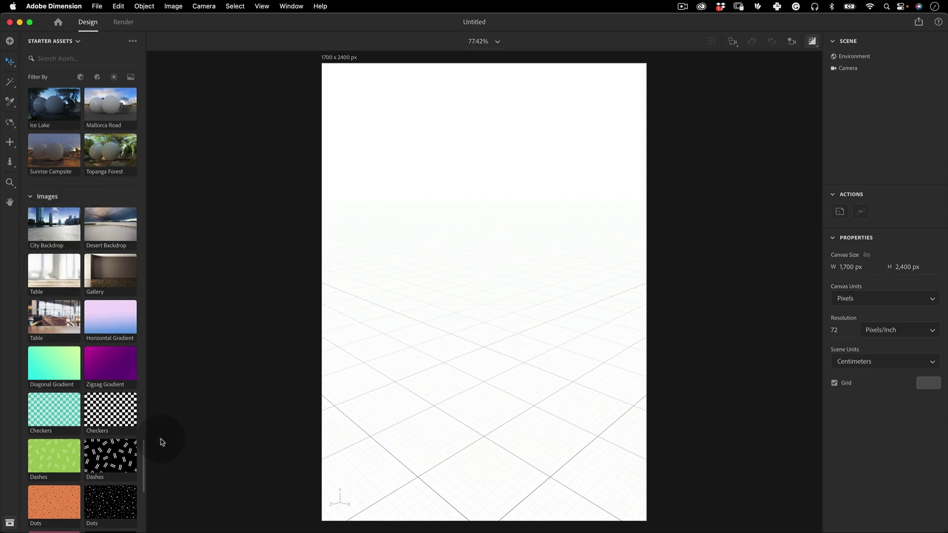
scroll(144, 459, down, 10)
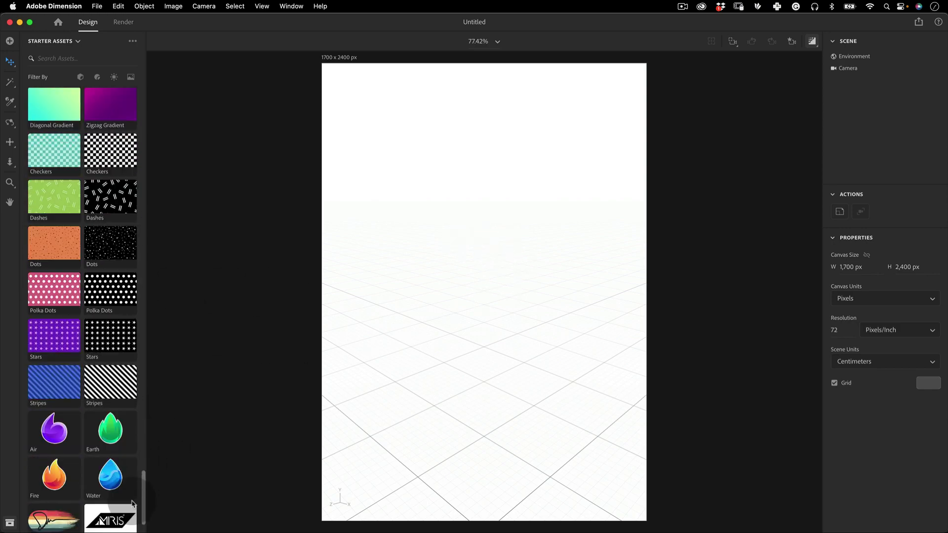
scroll(131, 282, up, 10)
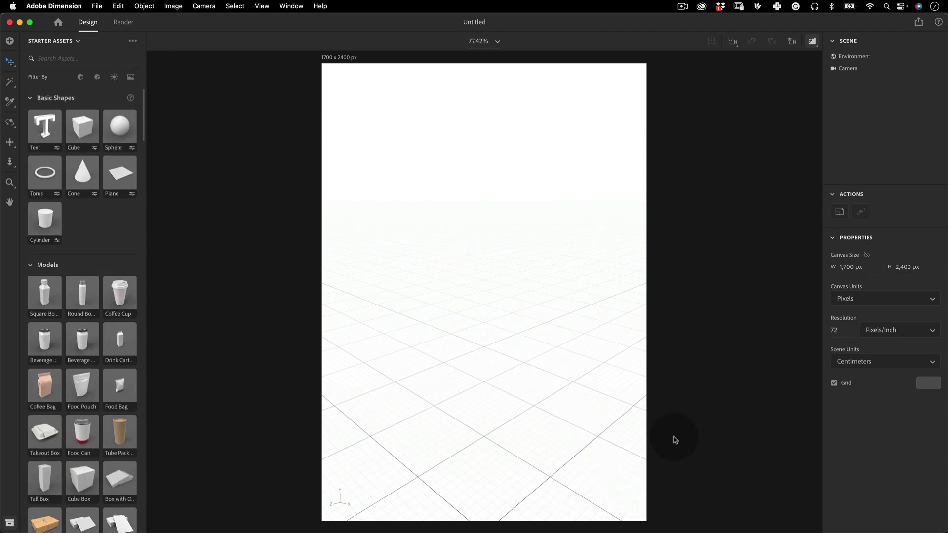
Select Environment and switch off its Ground Plane.
click(850, 58)
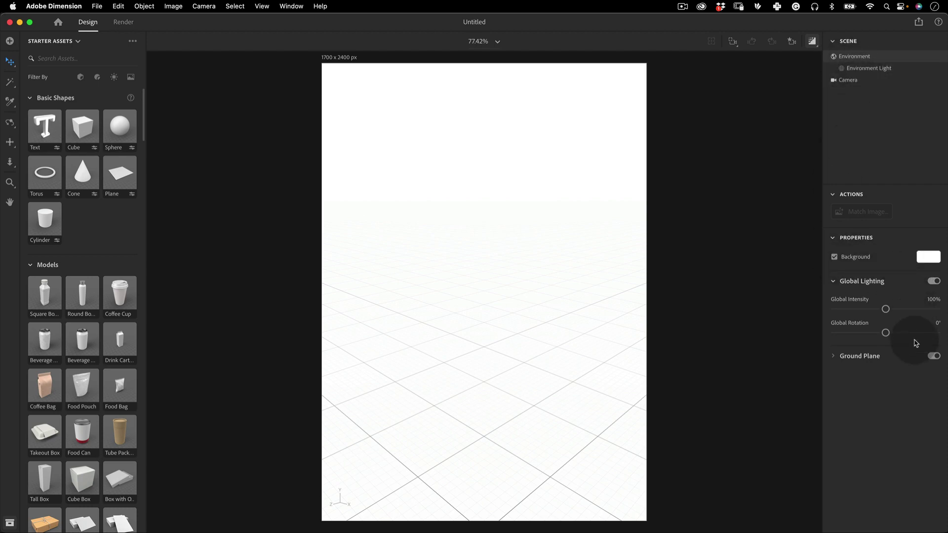
click(934, 356)
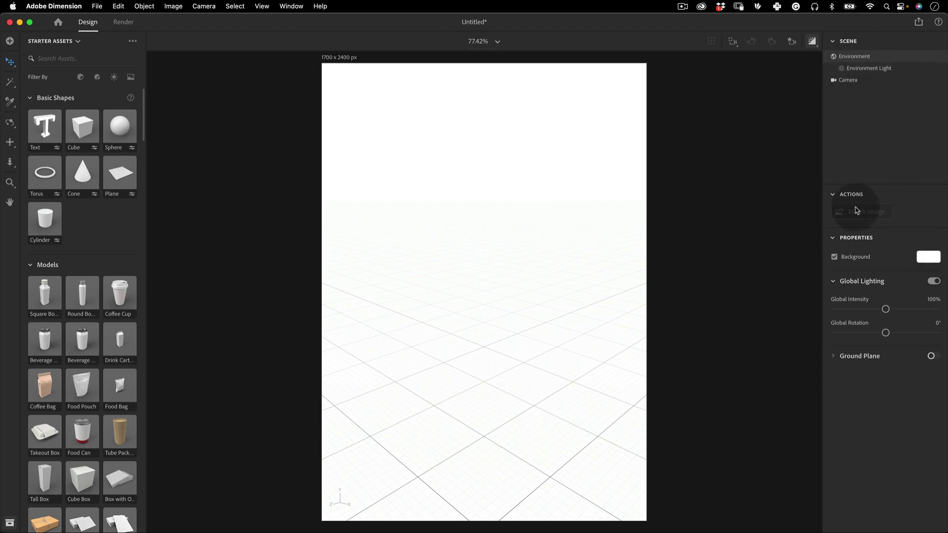
Enable the environment background and set it to the image Poster.psd from folder 40.
click(834, 257)
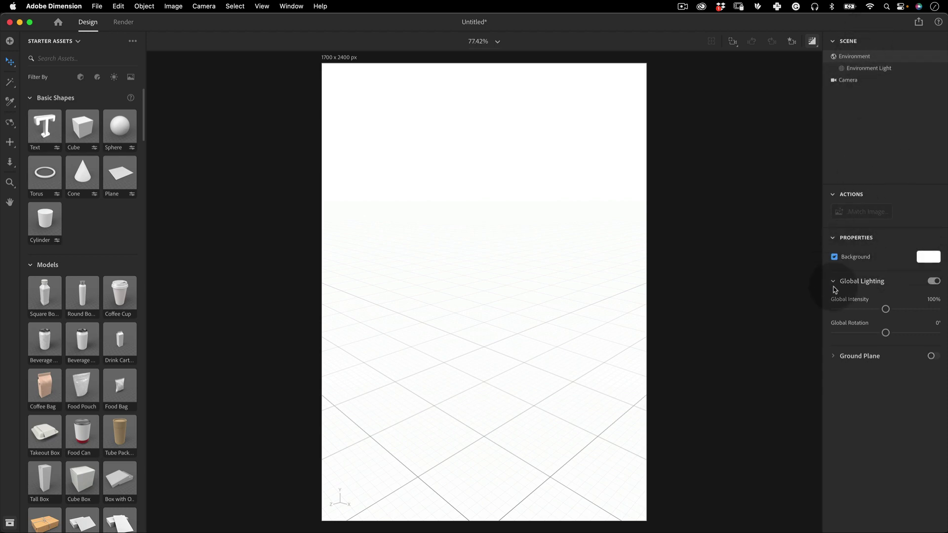
click(917, 266)
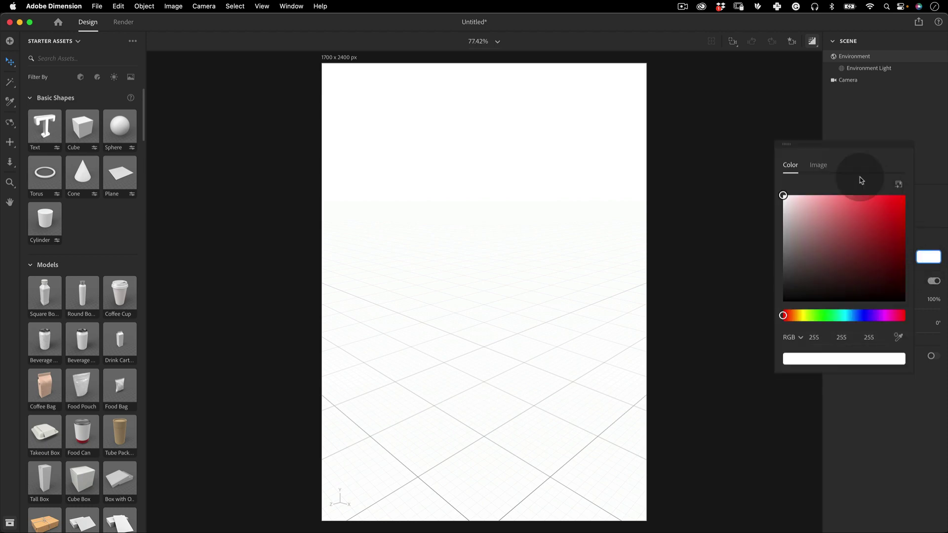
click(817, 166)
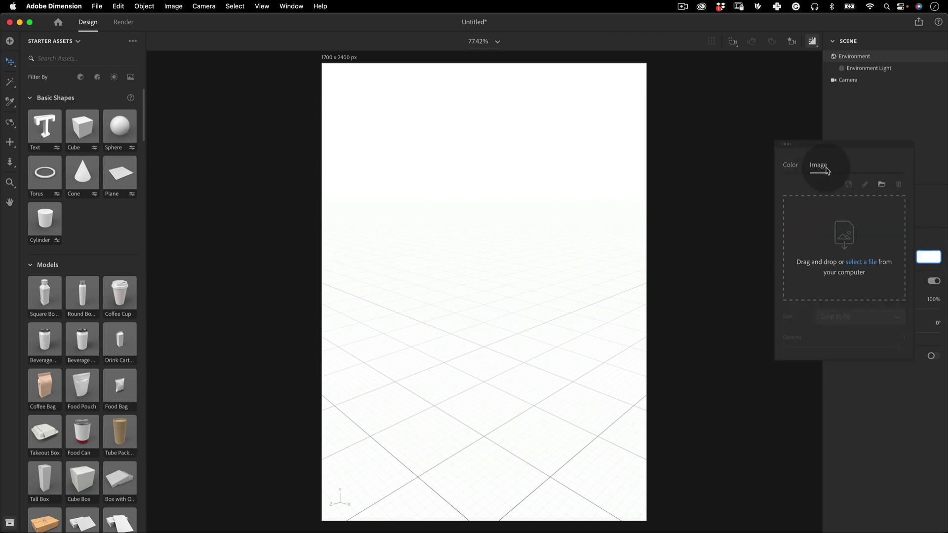
click(881, 184)
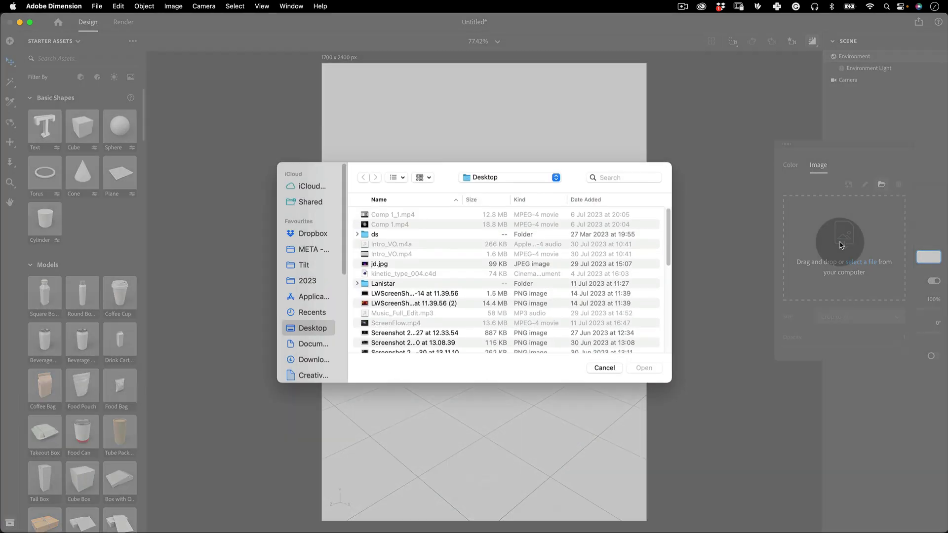
click(309, 281)
double_click(393, 282)
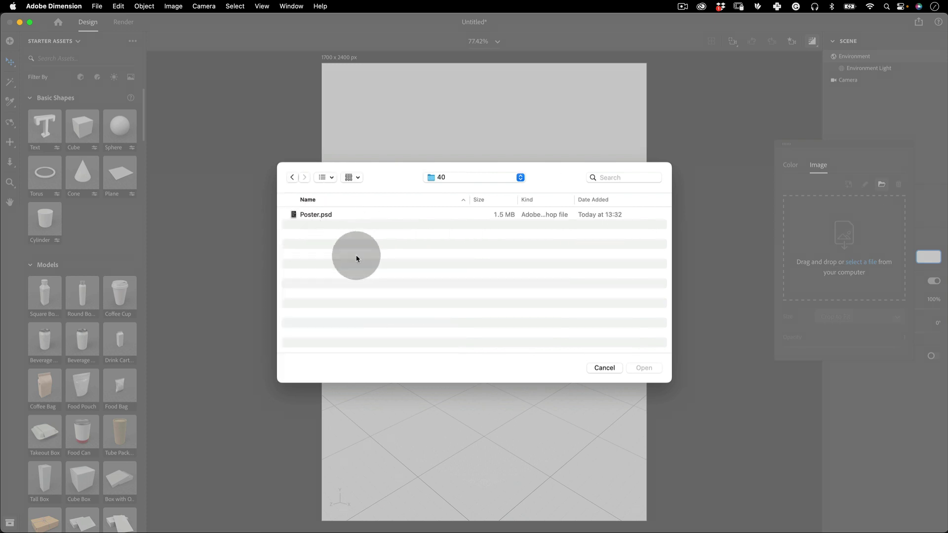
click(324, 214)
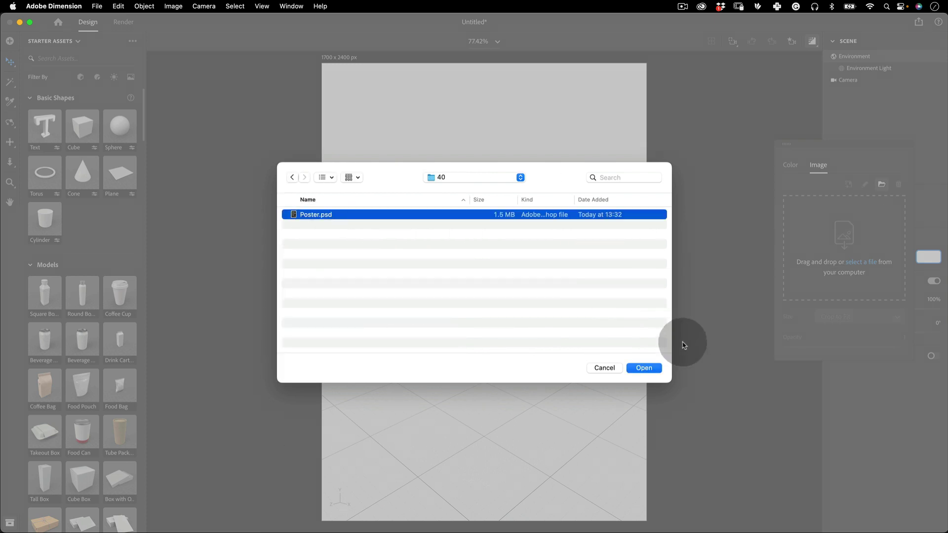
click(644, 368)
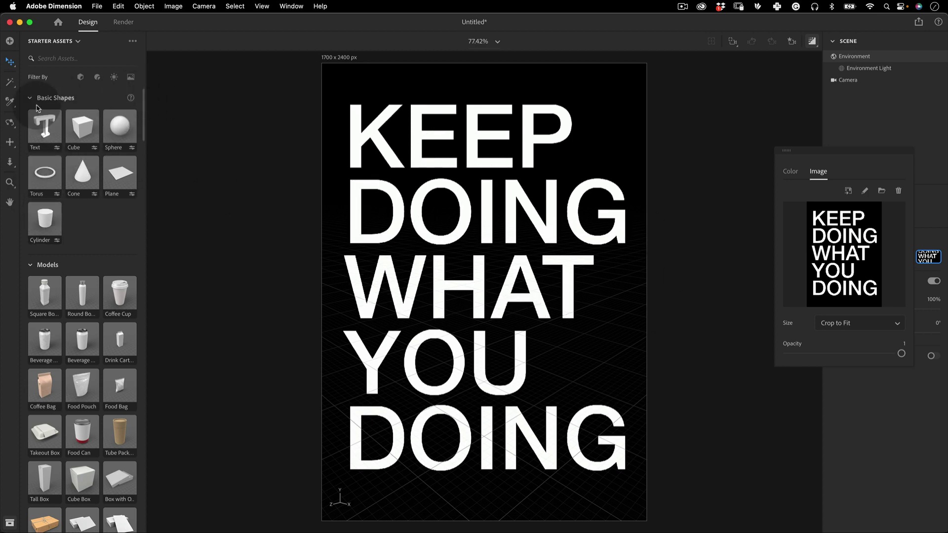
Add a Torus, duplicate it, and select the Torus 2 copy.
click(54, 179)
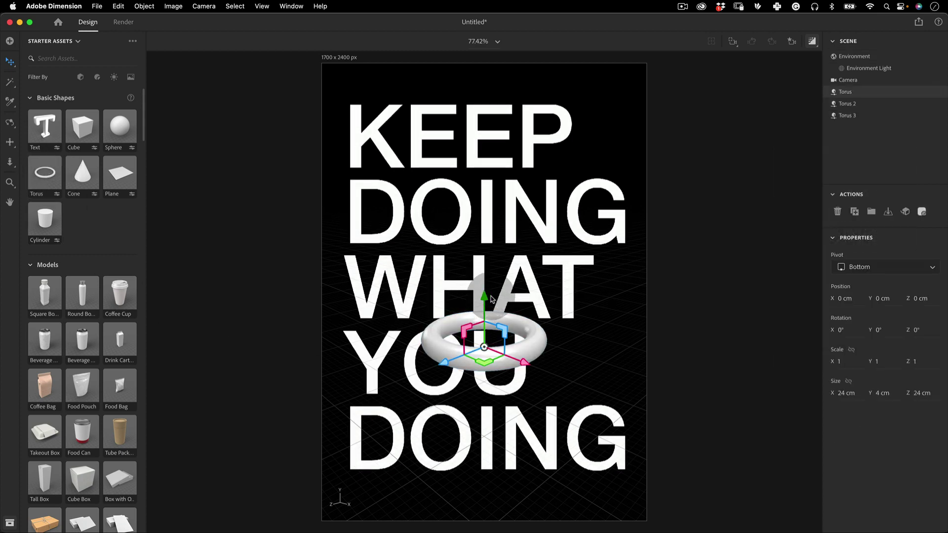
key(super+d)
key(super+d)
shift+click(851, 104)
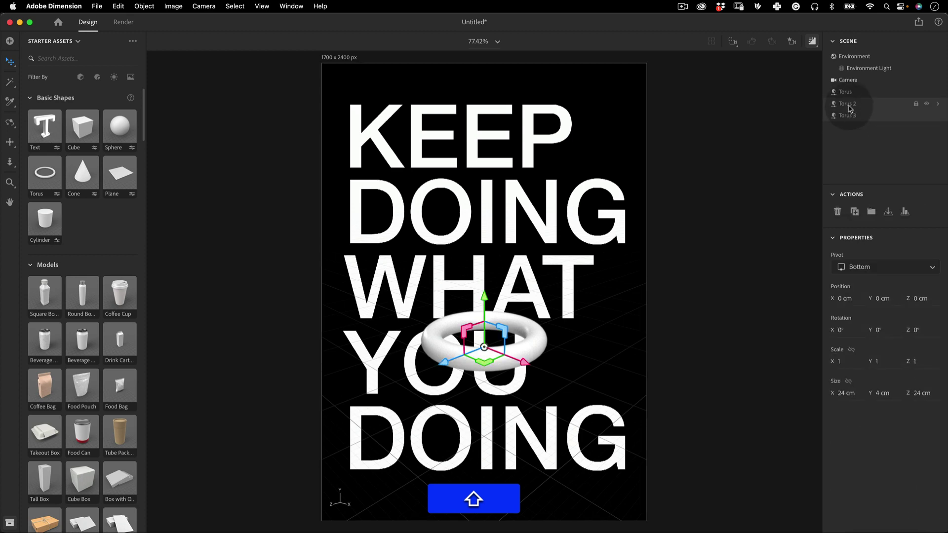
Delete the torus copies and move the remaining torus up over DOING, toward the viewer.
key(BackSpace)
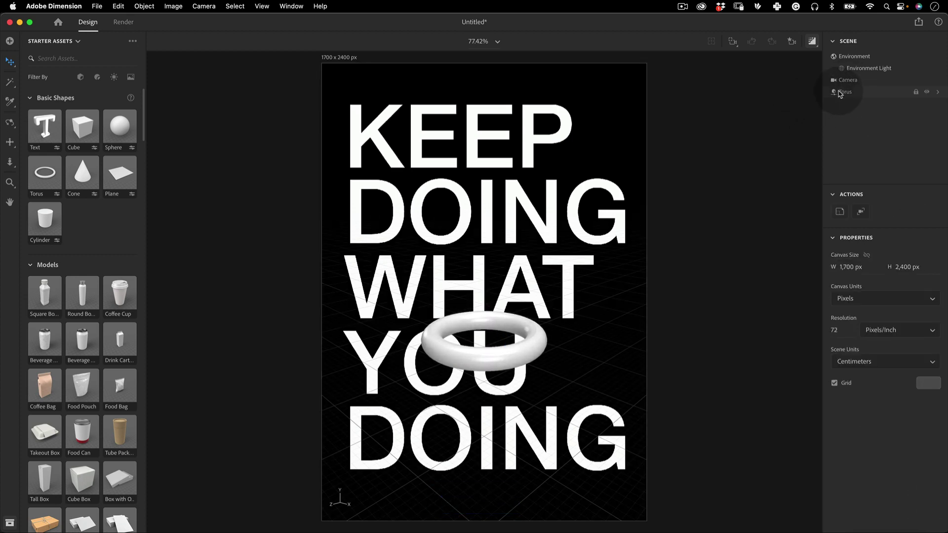
click(531, 335)
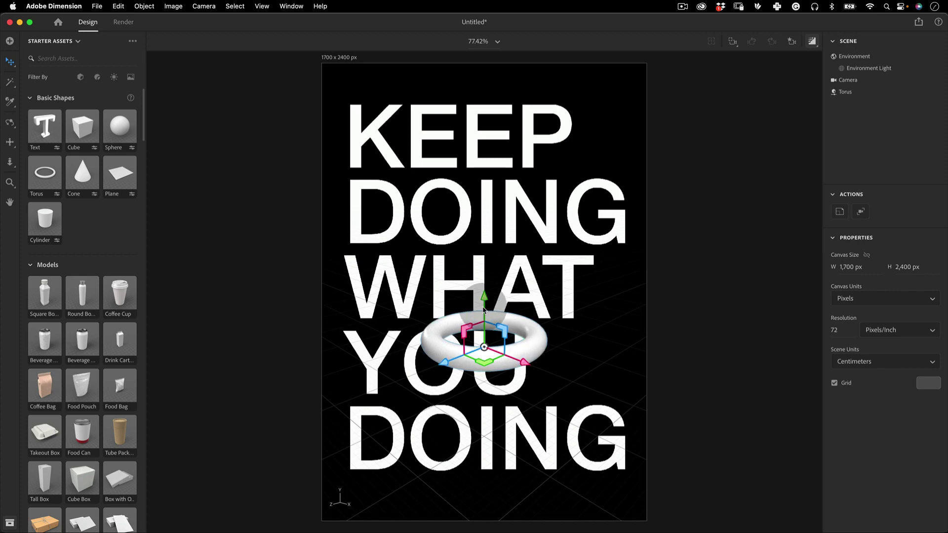
drag(487, 306, 489, 253)
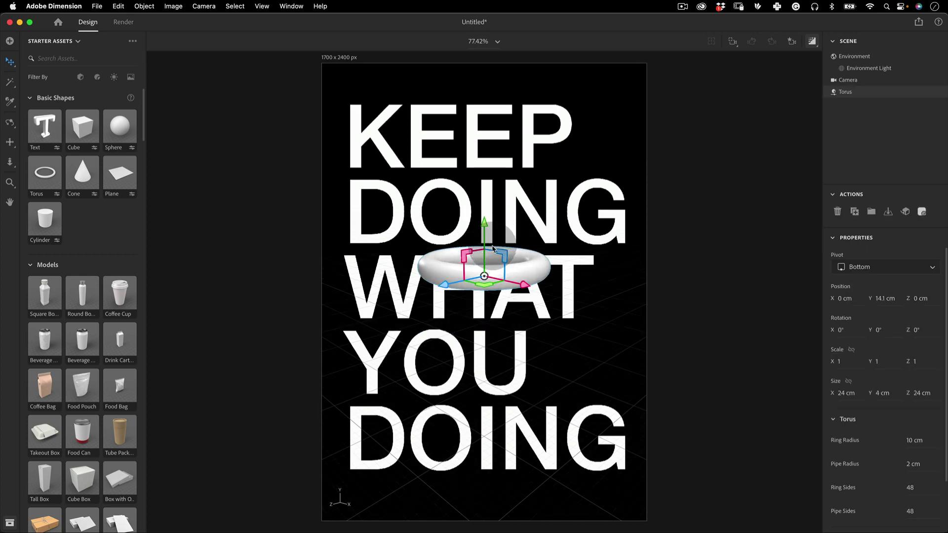
key(e)
drag(486, 219, 485, 181)
mouse_move(522, 244)
mouse_down()
mouse_move(572, 250)
mouse_move(527, 244)
mouse_up()
drag(456, 247, 445, 249)
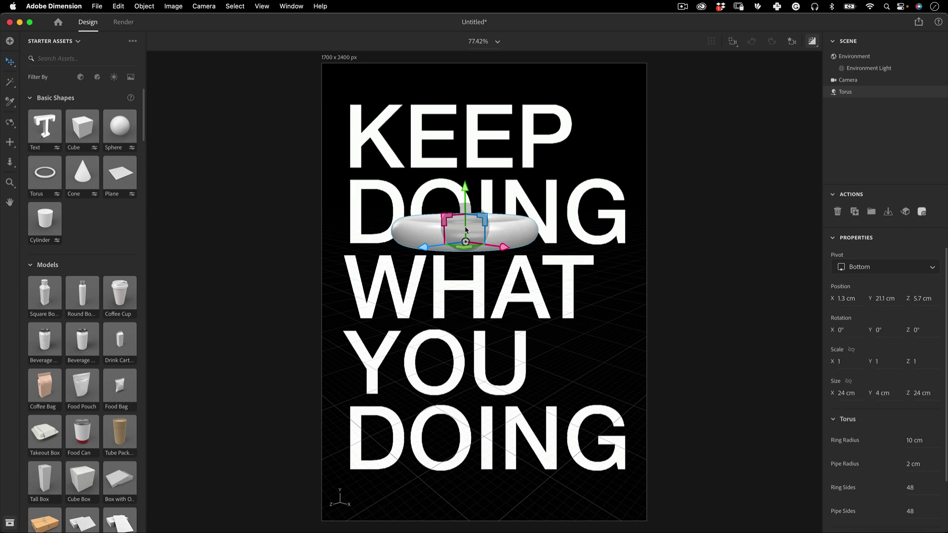
Try flattening the torus, then tilt it forward to about 53° X rotation.
key(s)
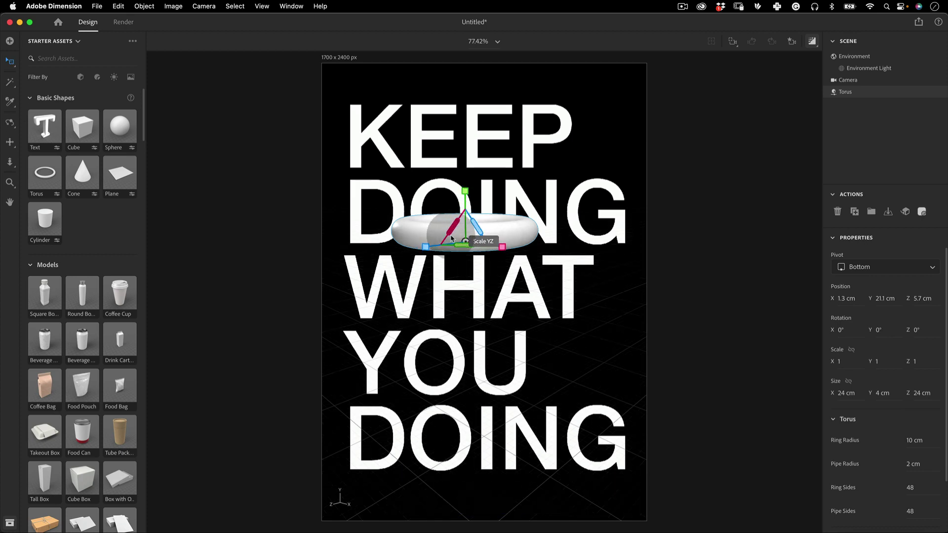
drag(477, 204, 476, 183)
key(super+z)
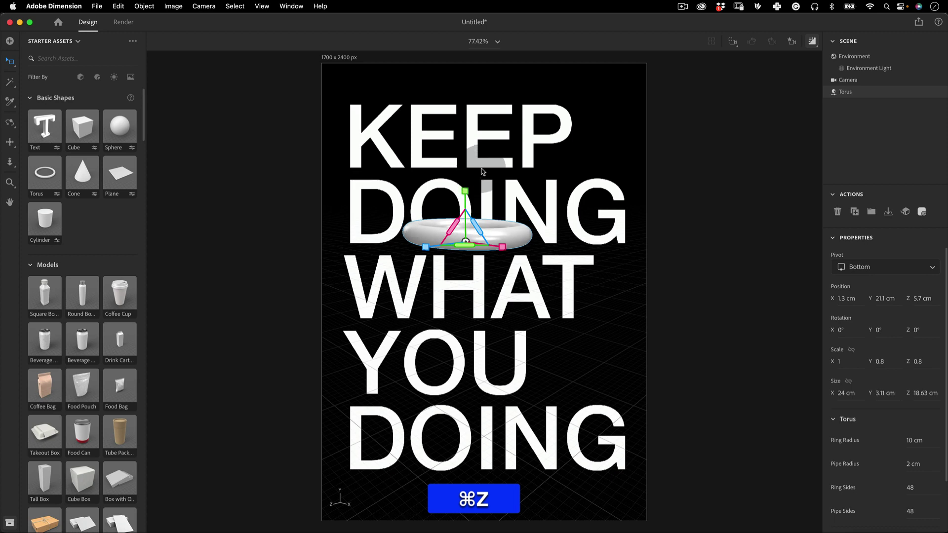
drag(445, 223, 439, 247)
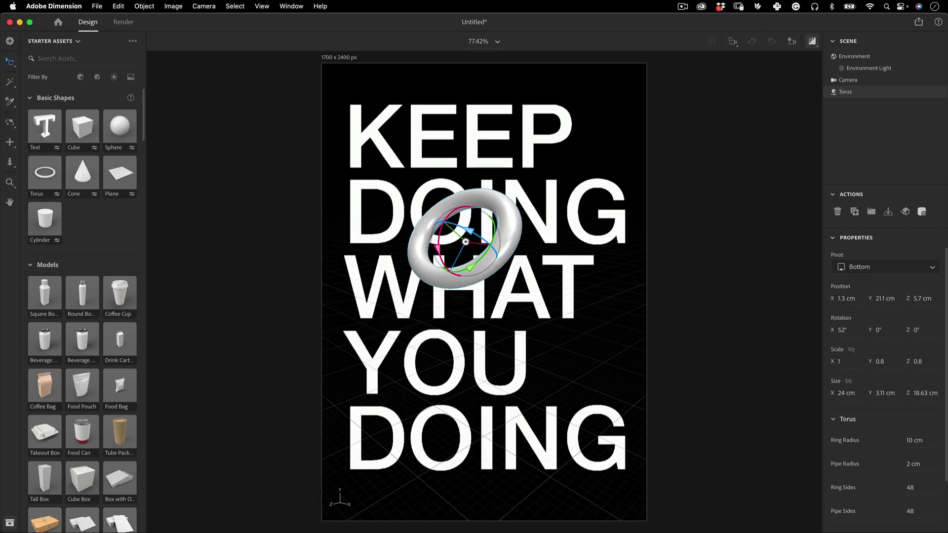
drag(842, 329, 868, 324)
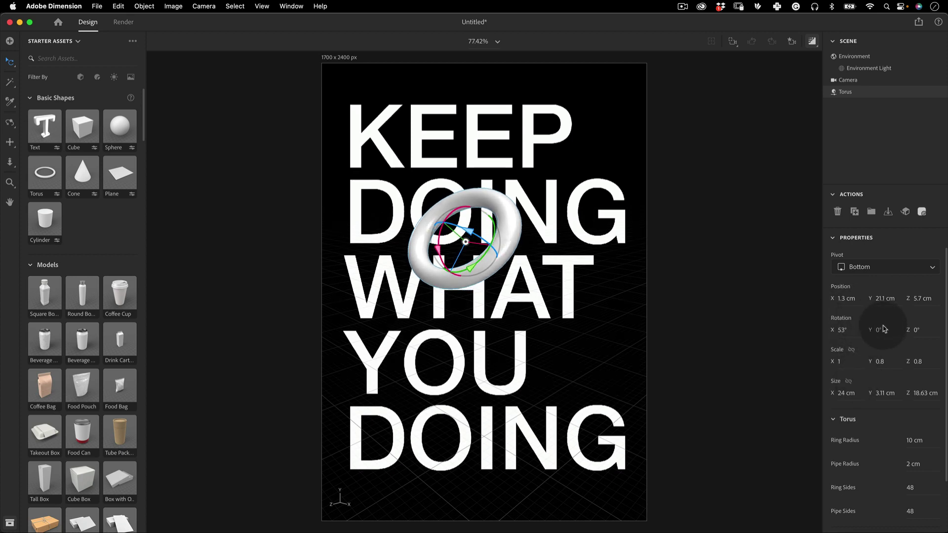
Link the torus scale axes and settle on a uniform 1.1 scale after trying 1.6 and 1.3.
click(853, 351)
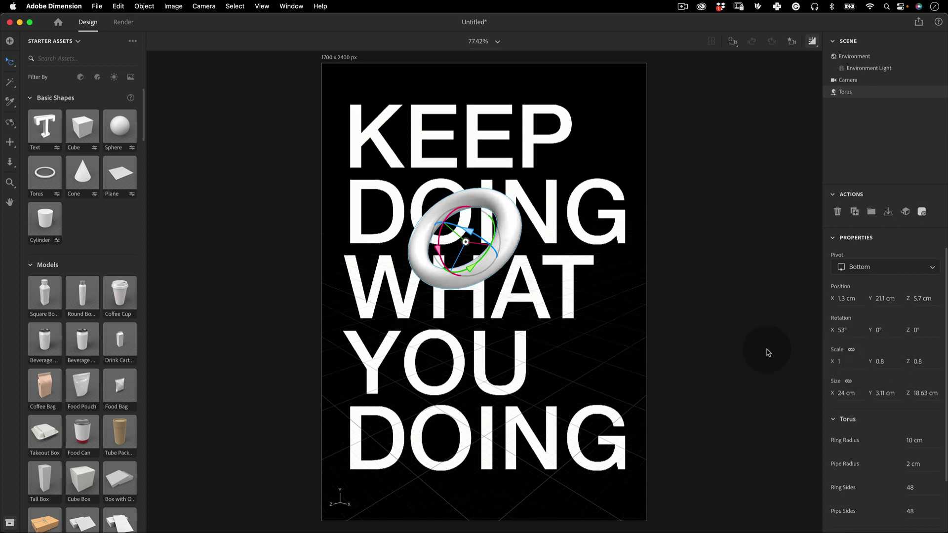
super+click(851, 350)
click(881, 363)
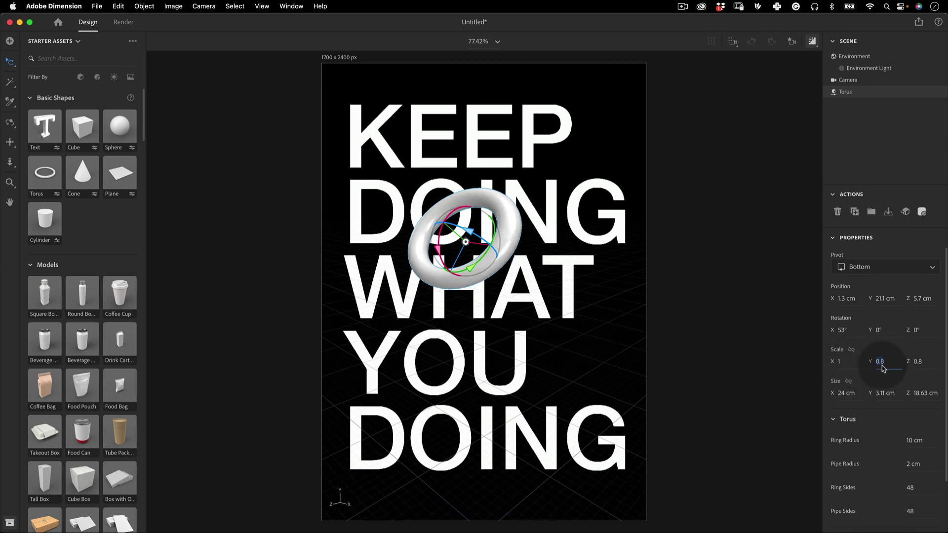
text(1.)
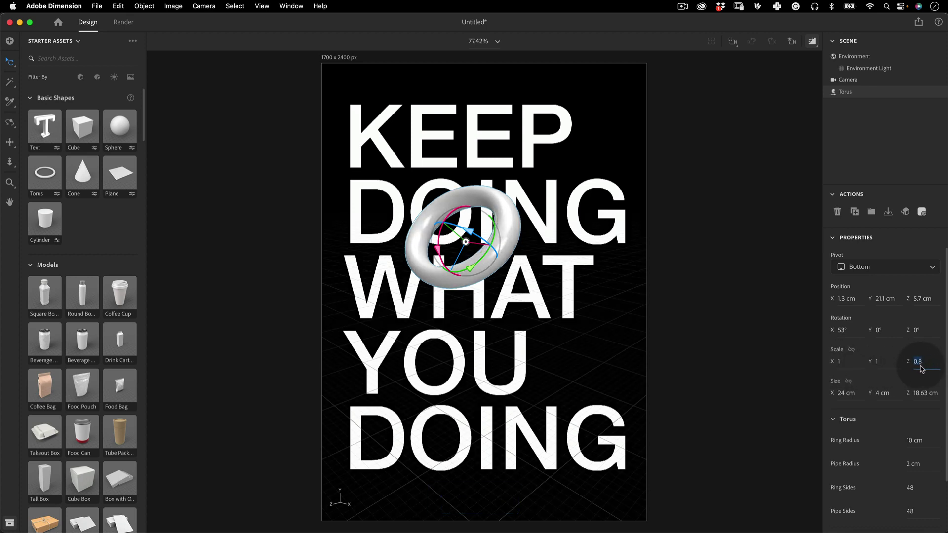
text(1)
click(851, 350)
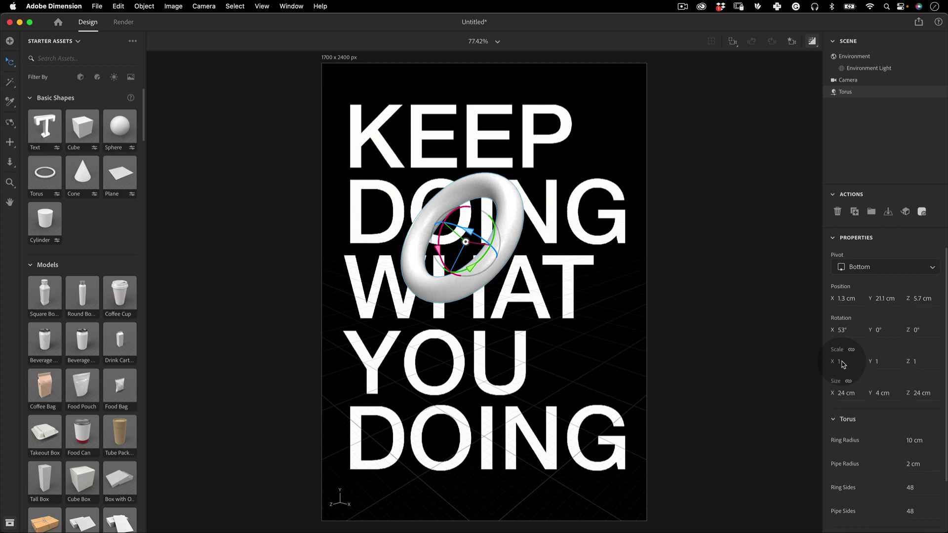
click(841, 365)
text(1.6)
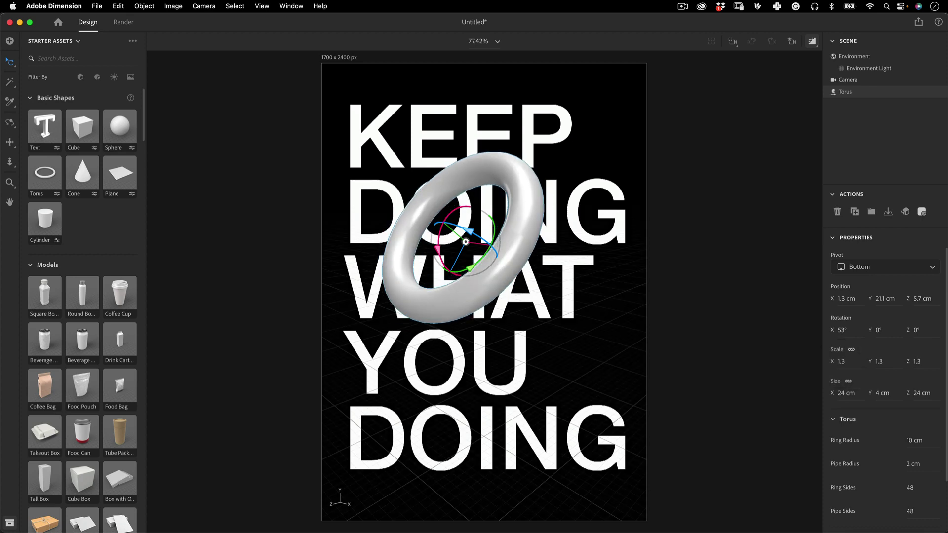
key(Return)
text(1.3)
key(Return)
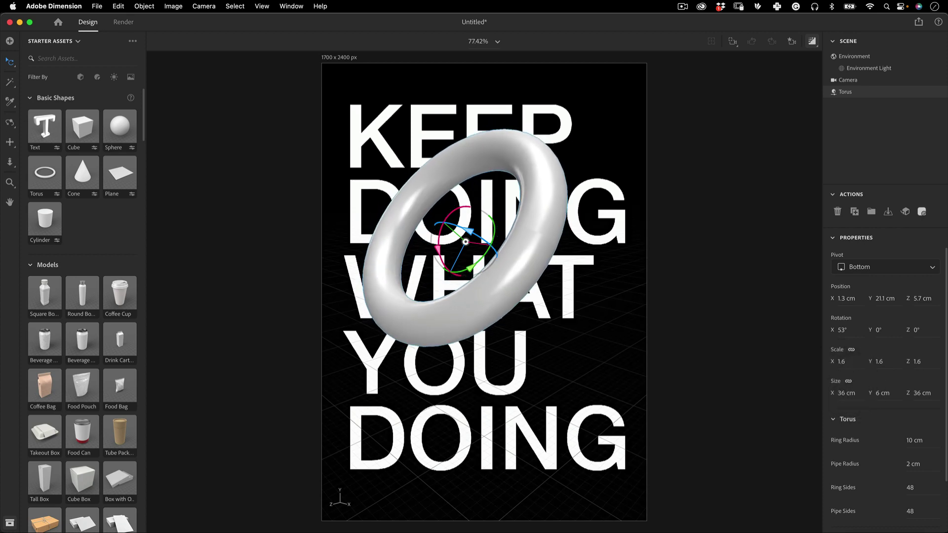
text(1.1)
key(Return)
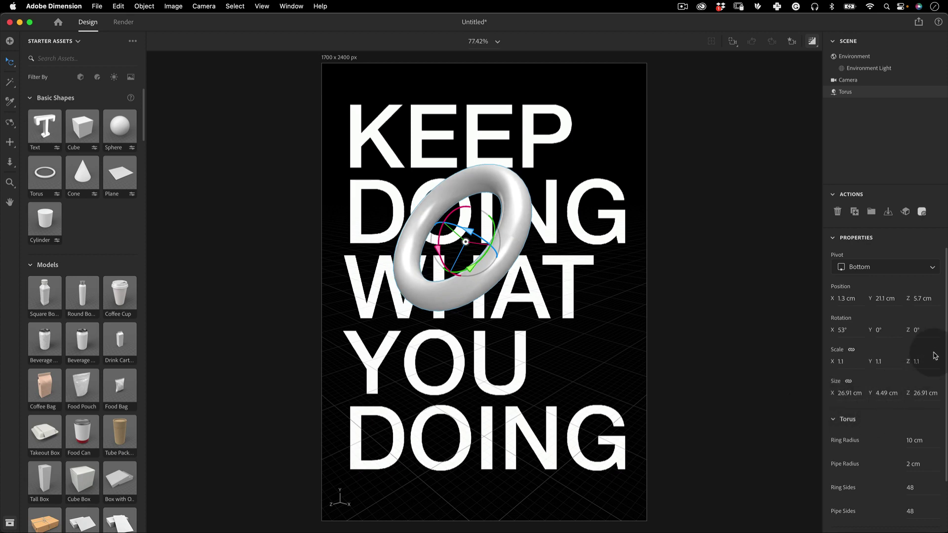
Try torus ring radius values of 13, 8 and 6 cm.
scroll(945, 361, down, 2)
scroll(944, 362, down, 3)
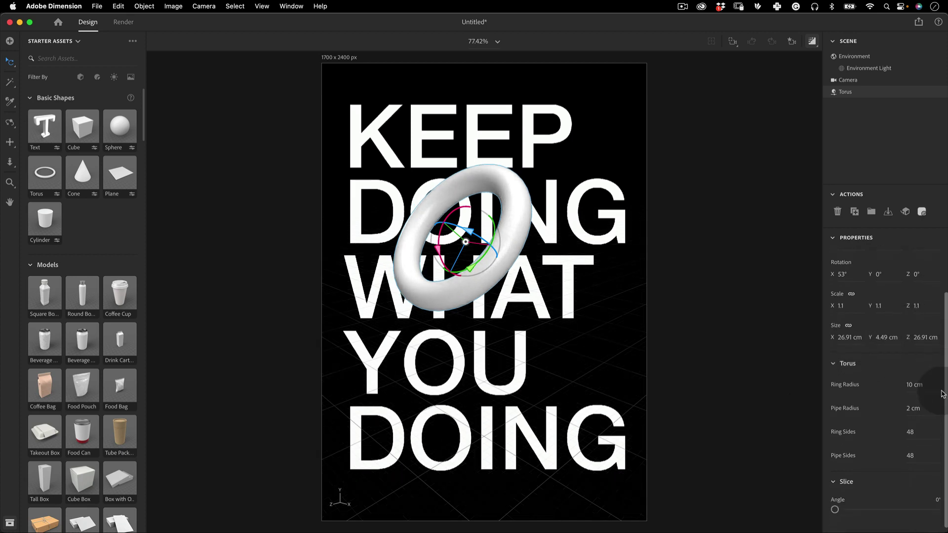
click(913, 379)
text(13)
key(Return)
text(8)
key(Return)
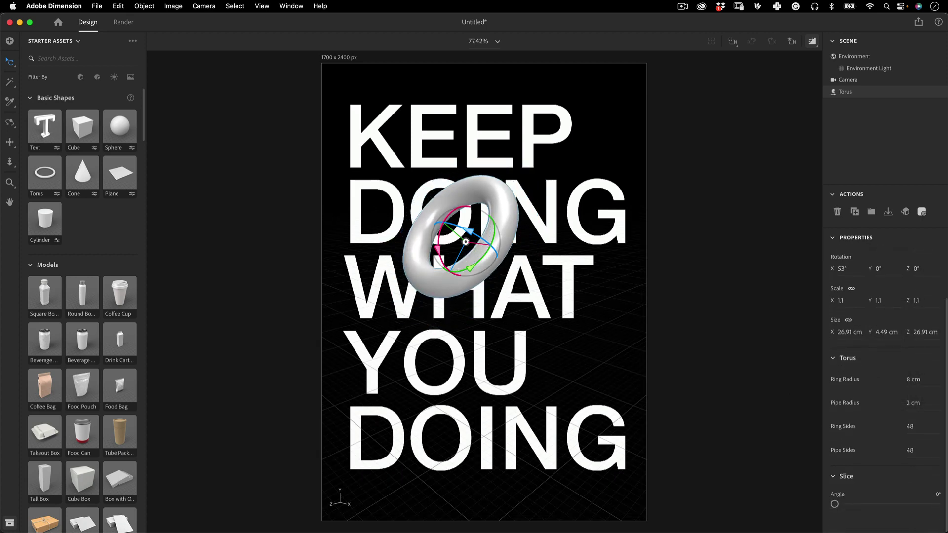
key(Down)
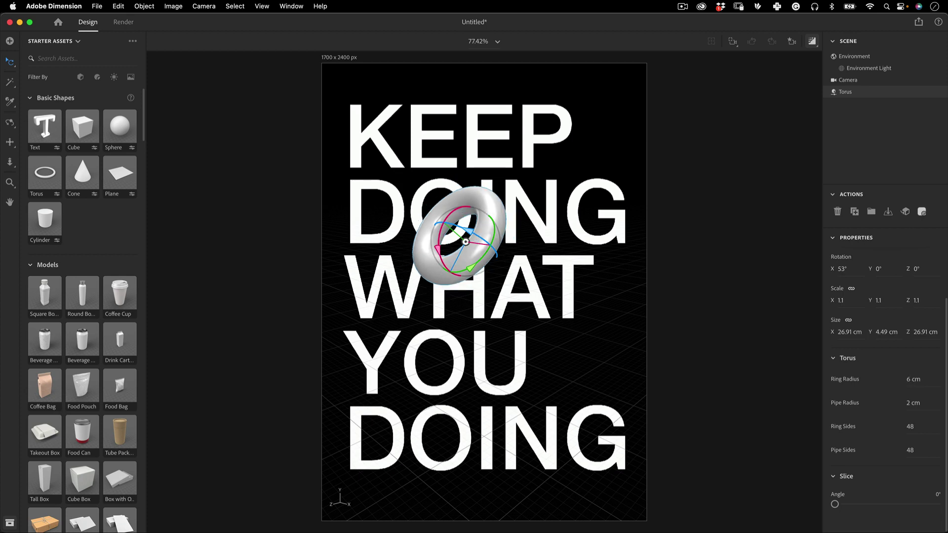
Set the ring radius to 7 cm with a 2 cm pipe radius, after trying a 3 cm pipe.
click(912, 403)
key(Up)
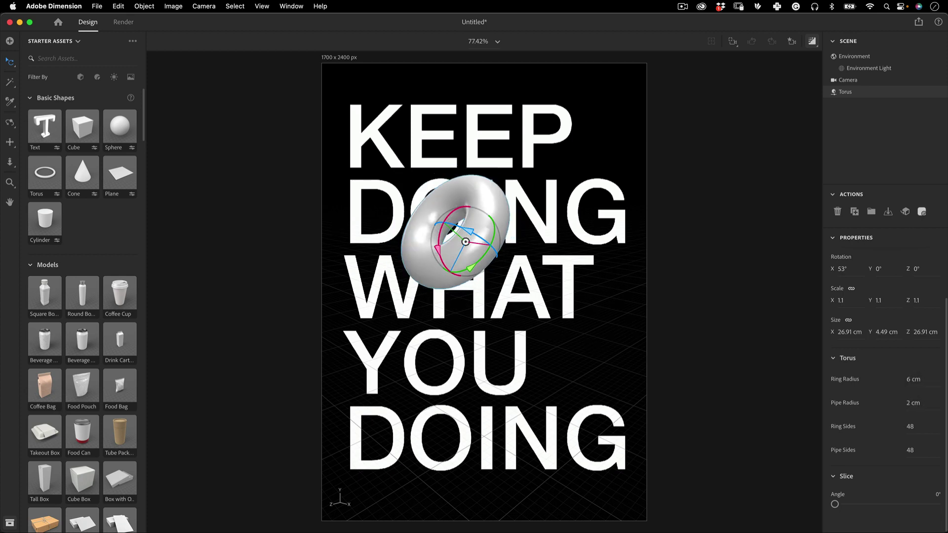
click(911, 424)
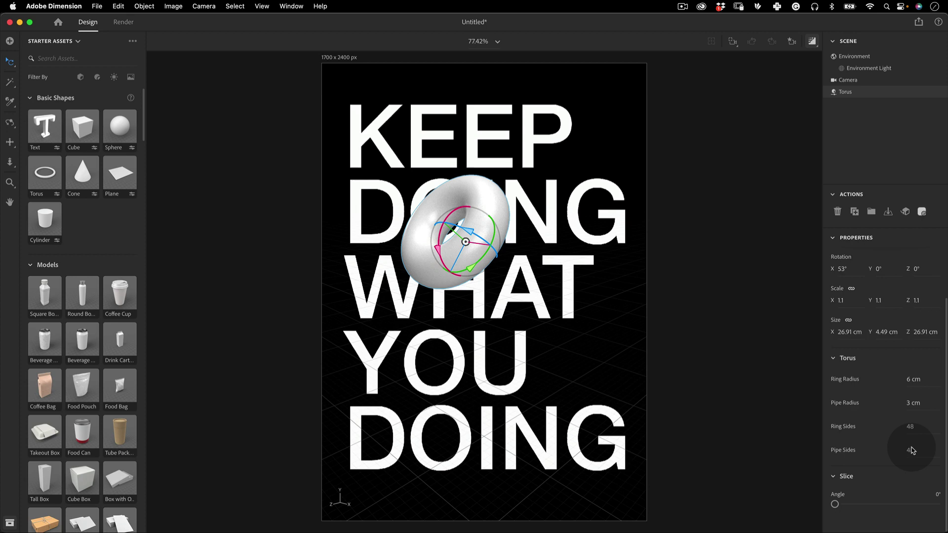
drag(914, 382, 907, 403)
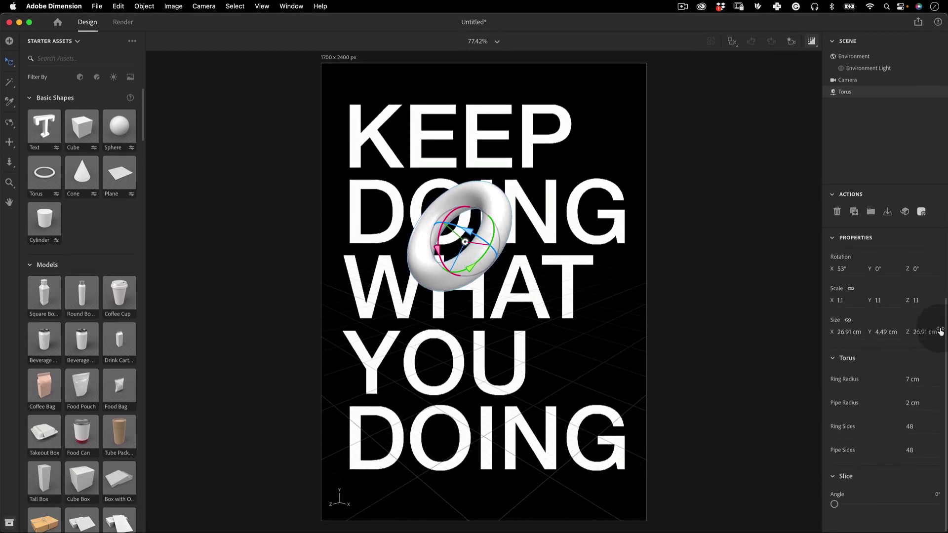
Move the torus toward the viewer and up onto DOING at the left.
key(e)
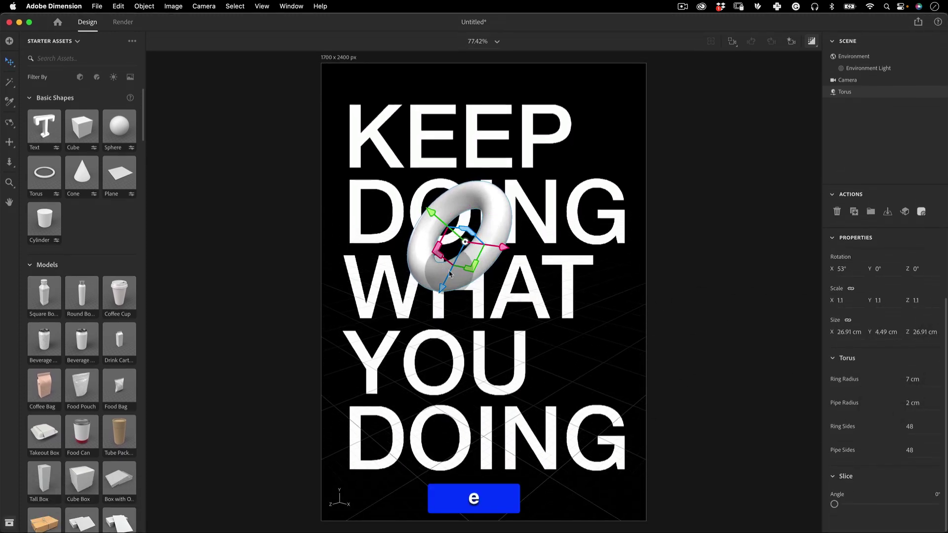
drag(413, 316, 402, 329)
drag(469, 318, 449, 309)
key(r)
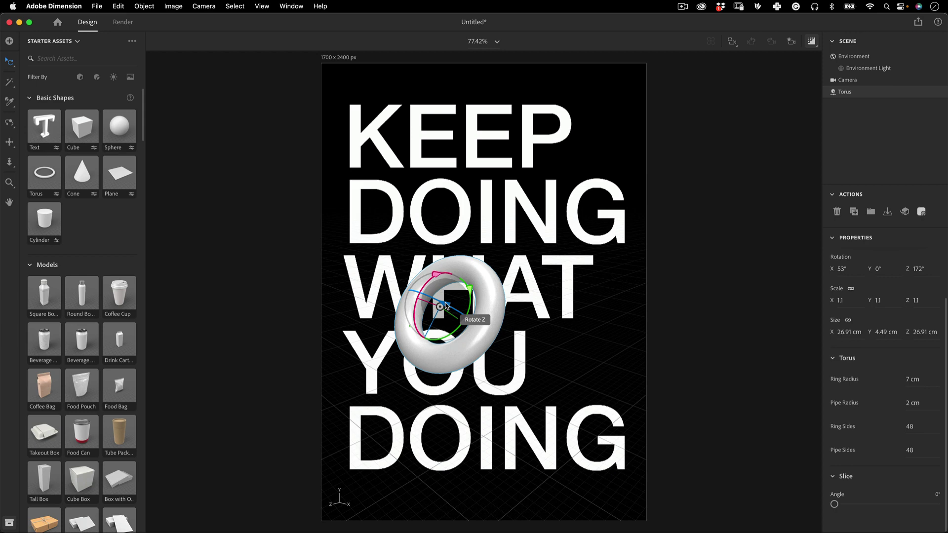
key(e)
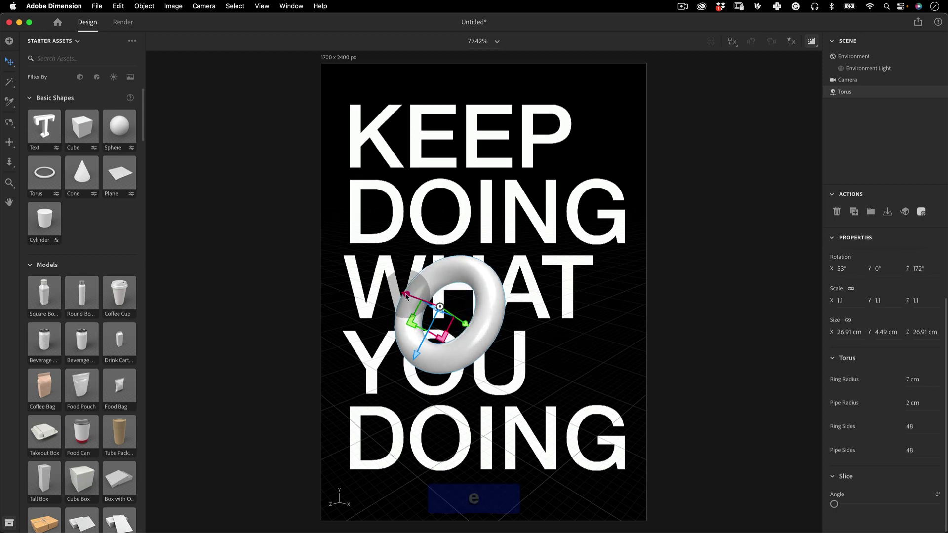
mouse_move(406, 295)
mouse_down()
mouse_move(373, 283)
mouse_move(402, 291)
mouse_up()
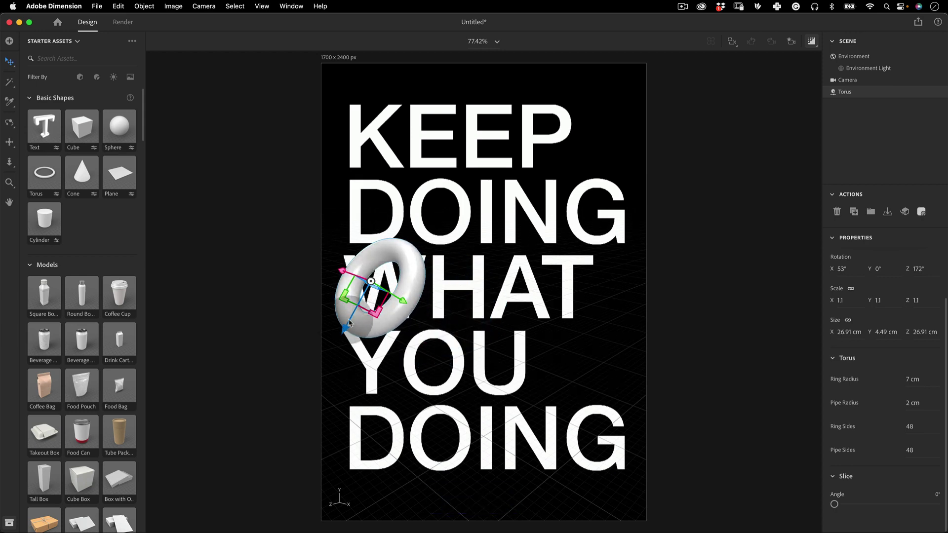
drag(349, 323, 394, 247)
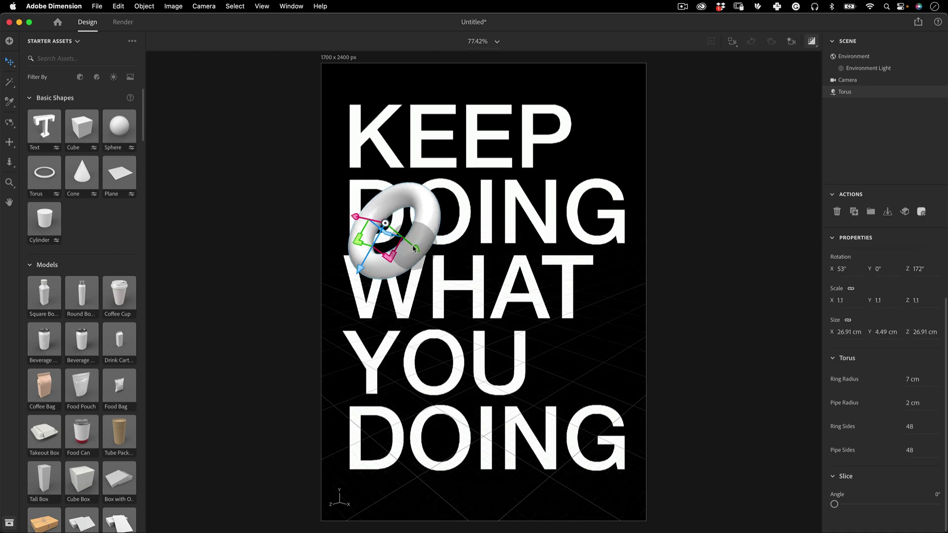
drag(423, 253, 431, 260)
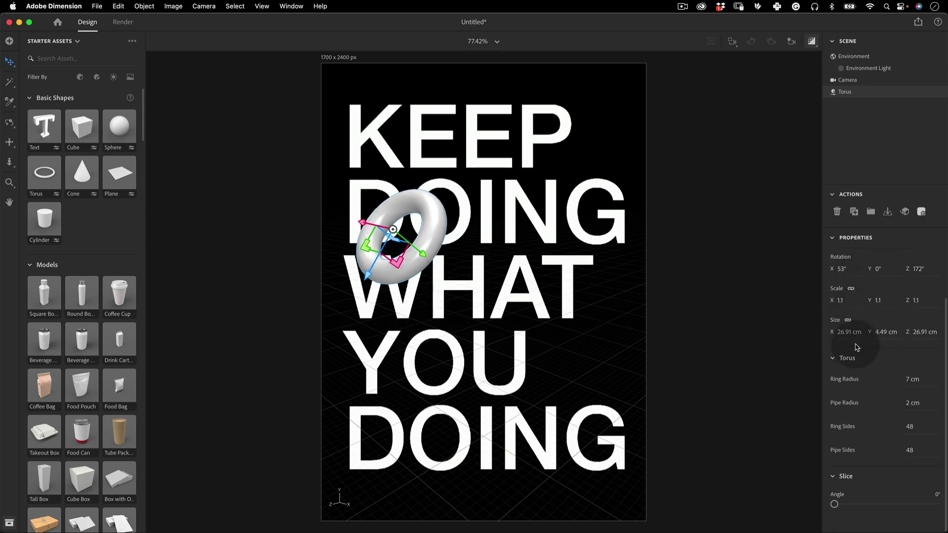
Scale the torus to 2.1, push it past the left poster edge, then settle at scale 1.9.
drag(841, 301, 946, 324)
drag(434, 269, 358, 273)
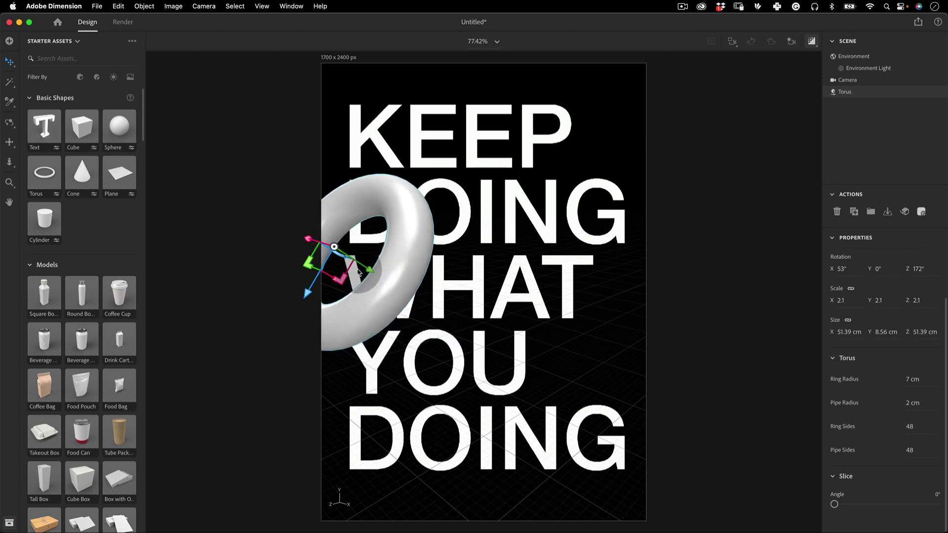
click(314, 246)
mouse_move(309, 241)
mouse_down()
mouse_move(268, 220)
mouse_move(298, 231)
mouse_move(291, 237)
mouse_up()
drag(351, 268, 367, 275)
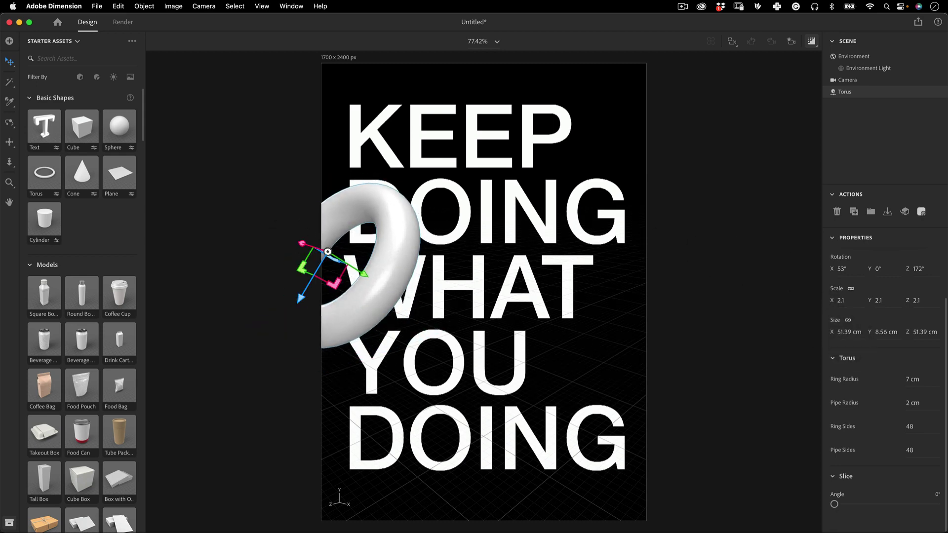
drag(845, 332, 810, 346)
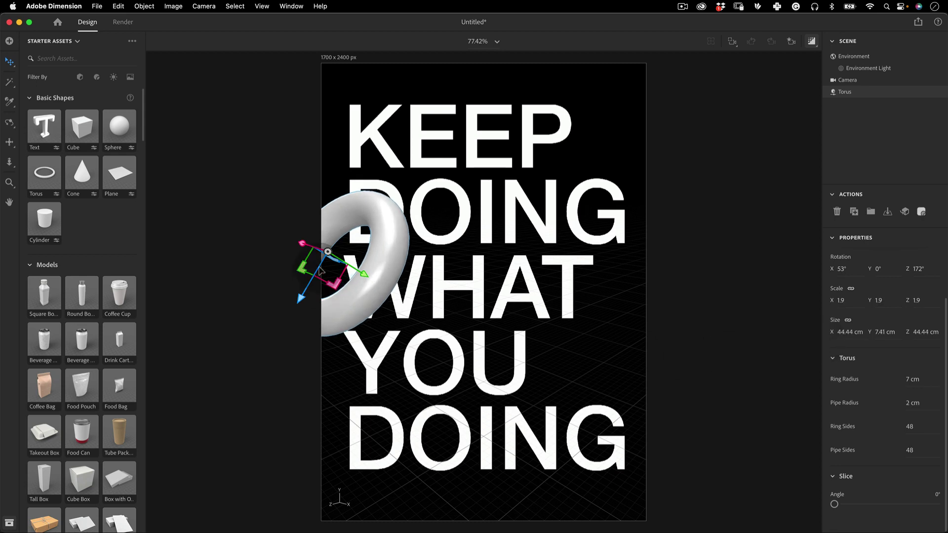
Rotate the torus about 8° around Z to 164° and deselect it.
key(r)
drag(339, 255, 348, 260)
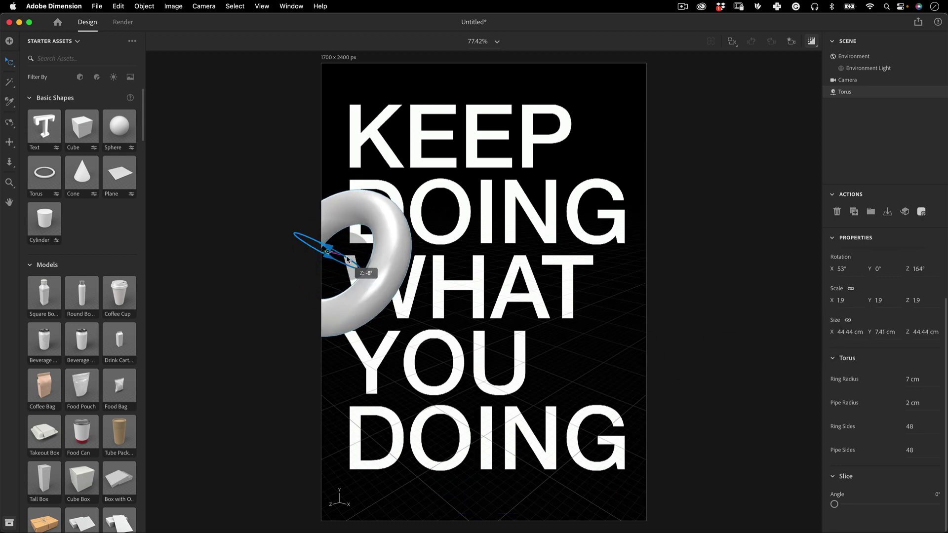
key(w)
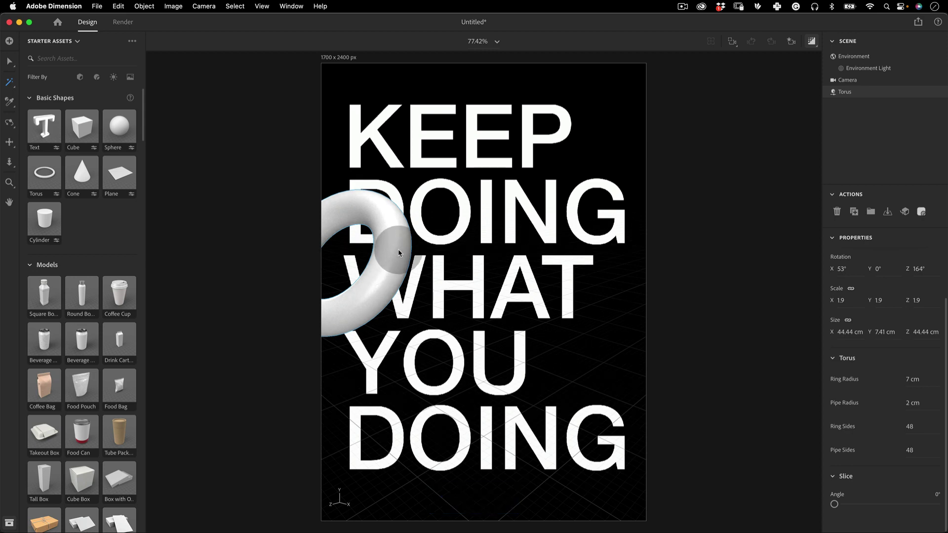
click(909, 121)
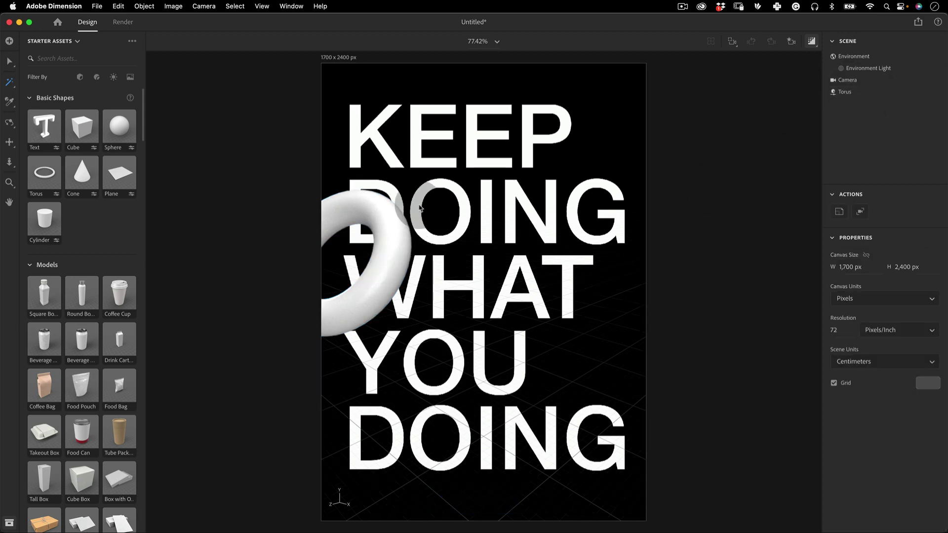
Option-drag a copy of the torus to the right and rotate it to X 39°, Y 28°, Z 117° over YOU.
click(348, 205)
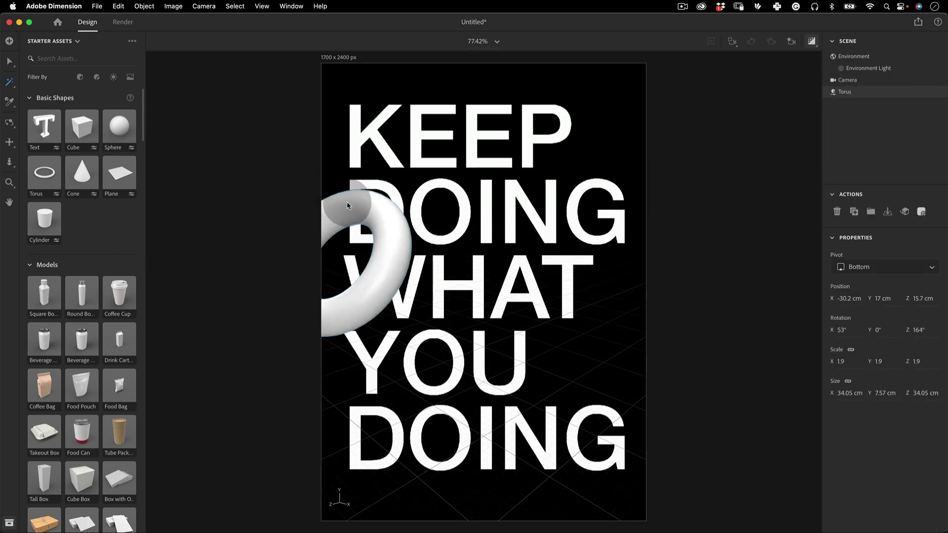
key(e)
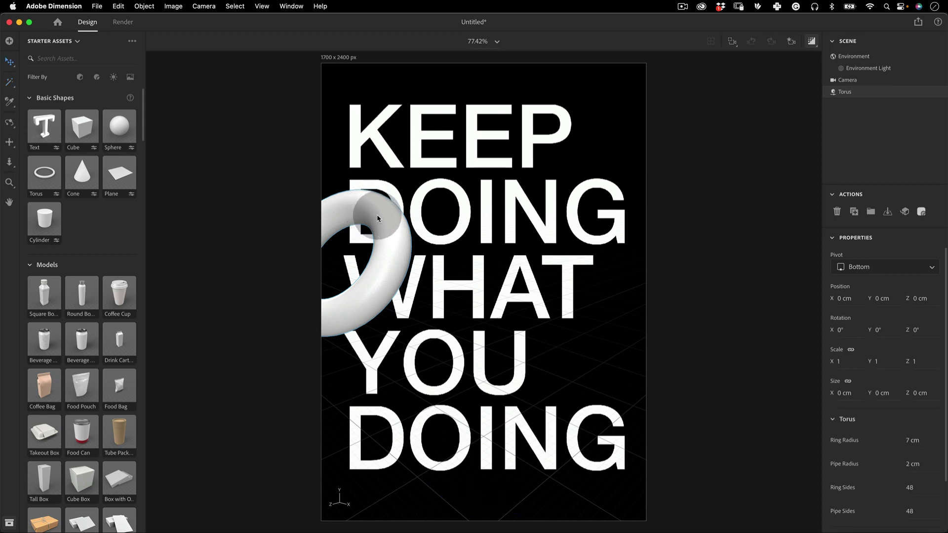
key(alt)
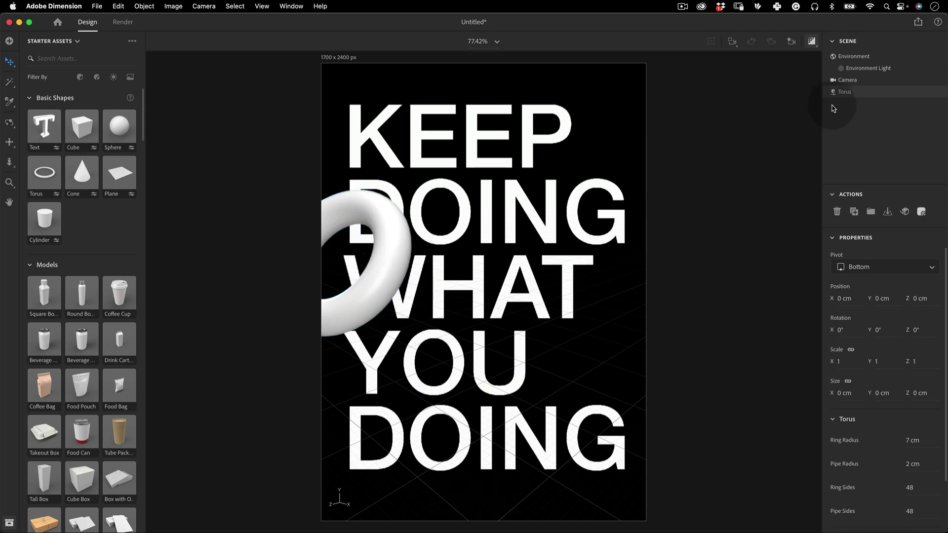
click(844, 92)
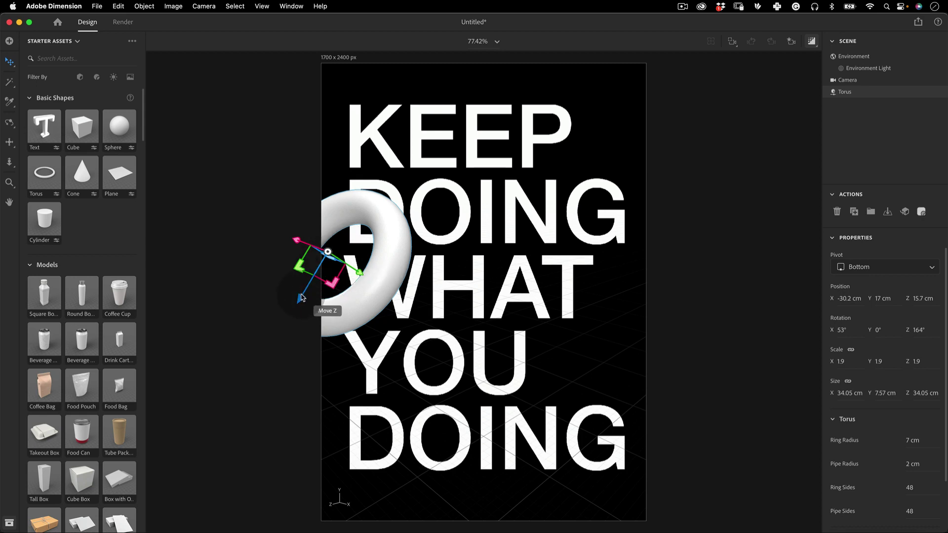
key(alt)
drag(301, 297, 524, 295)
key(r)
key(e)
Scale the torus copy up to 4 and move it down and right toward YOU.
drag(559, 348, 558, 386)
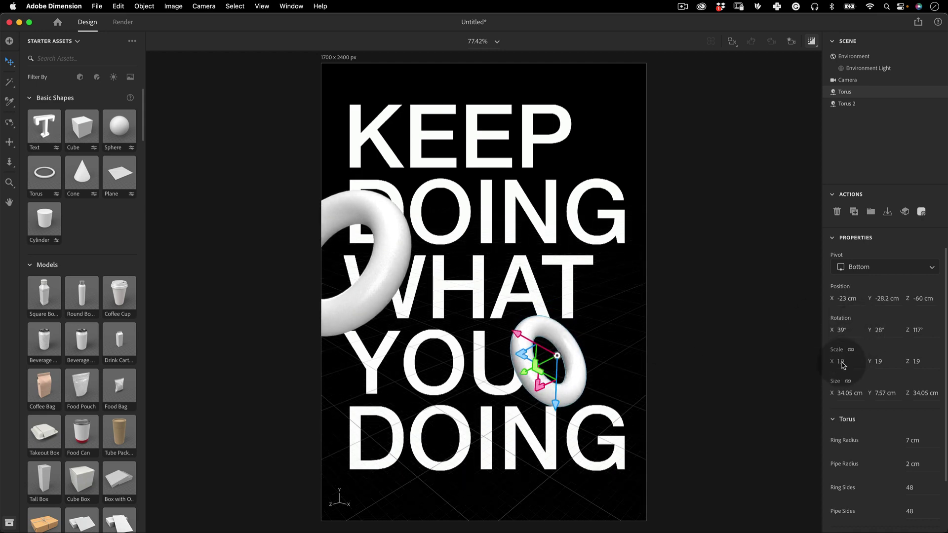
drag(836, 349, 888, 349)
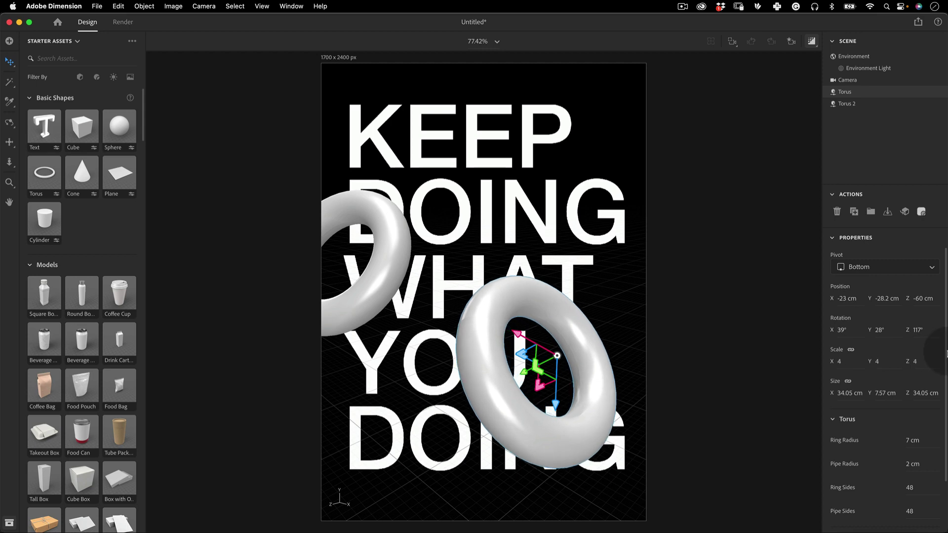
key(e)
drag(524, 340, 604, 413)
key(r)
key(e)
mouse_move(557, 349)
mouse_down()
mouse_move(549, 348)
mouse_move(560, 346)
mouse_up()
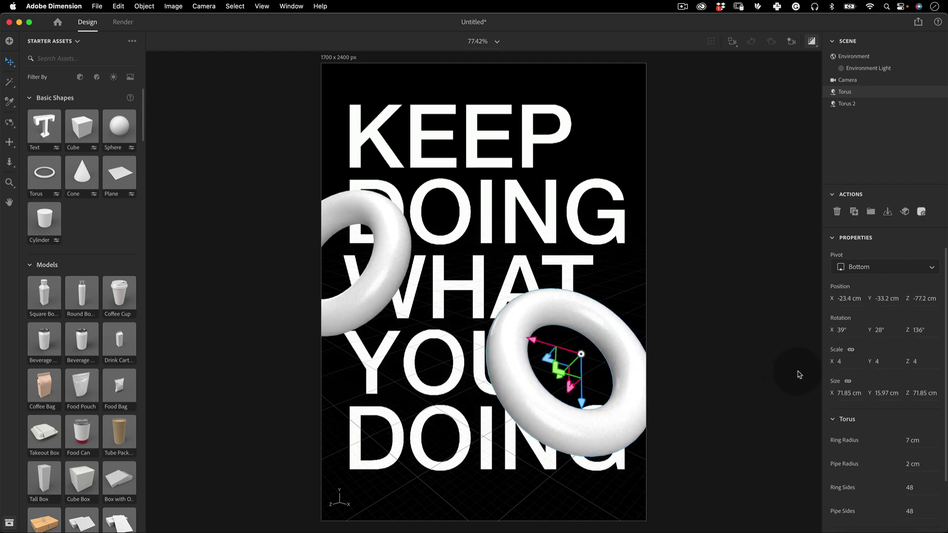
Tilt the large torus to X 19°, Y 41°, Z 148° and push it into the bottom-right corner.
key(r)
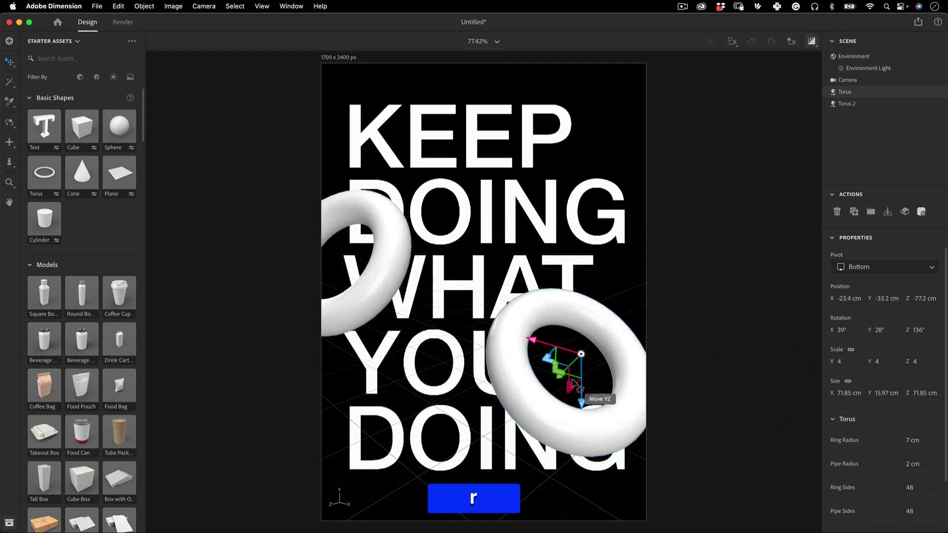
drag(595, 369, 572, 433)
key(e)
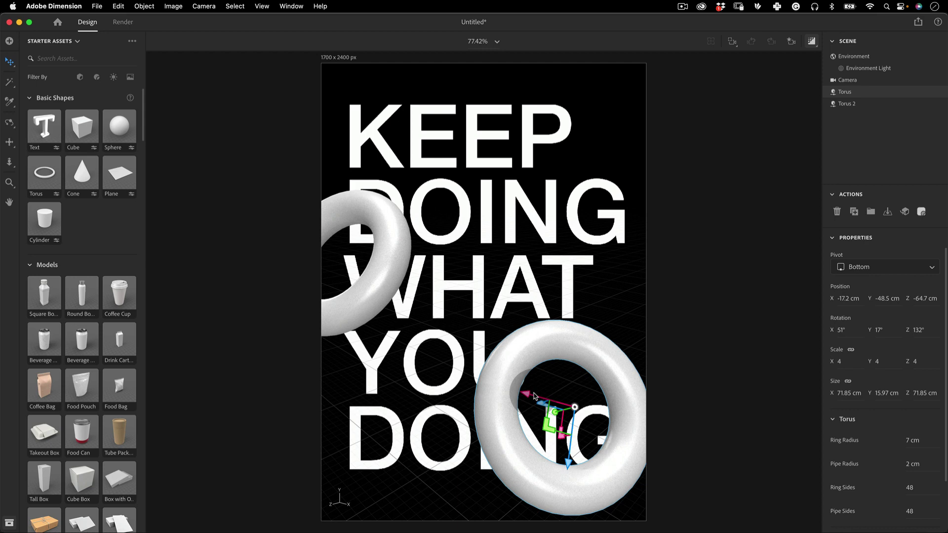
drag(534, 395, 582, 399)
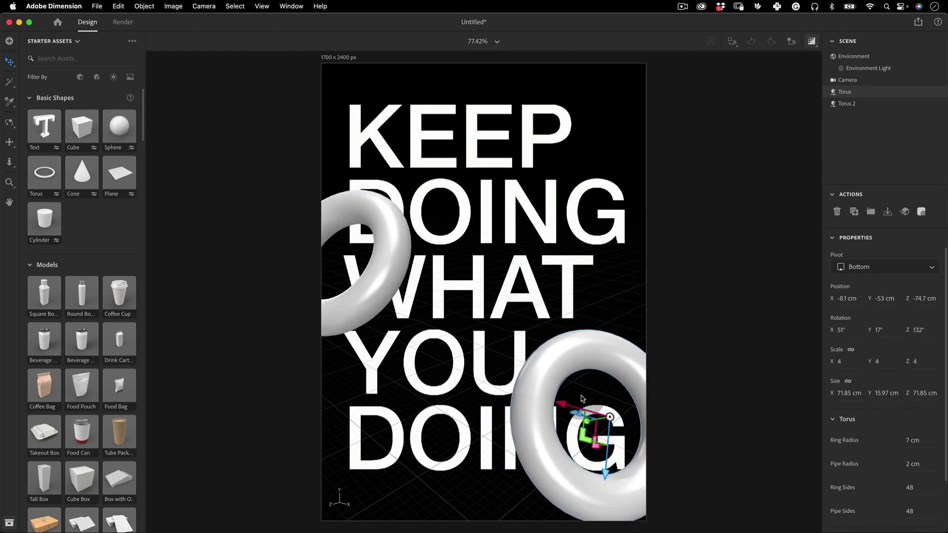
key(r)
drag(626, 430, 633, 402)
key(e)
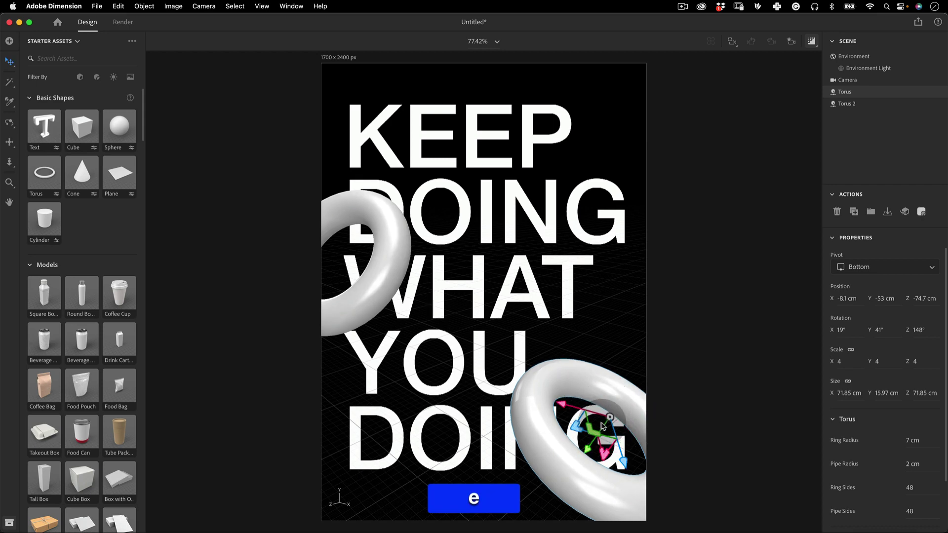
mouse_move(565, 411)
mouse_down()
mouse_move(585, 420)
mouse_move(576, 416)
mouse_up()
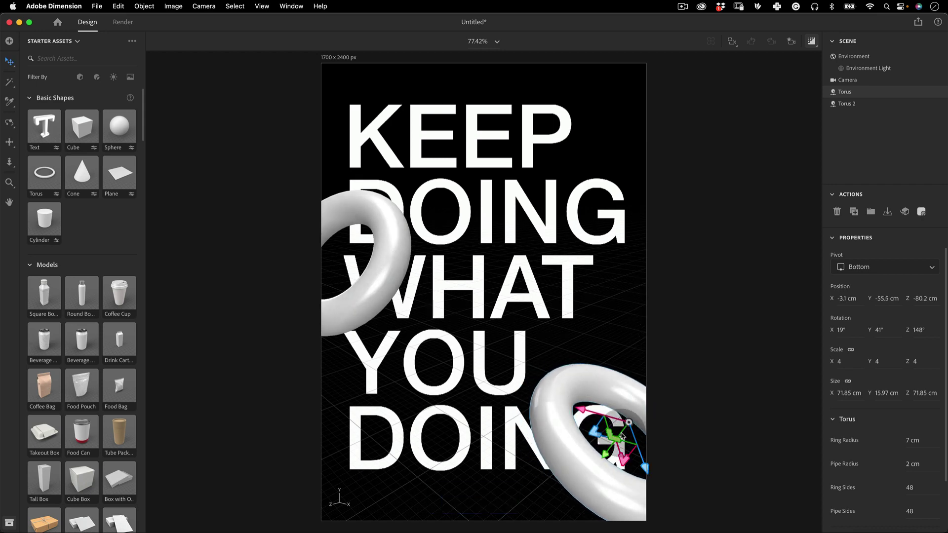
drag(638, 457, 641, 461)
Undo the stray depth move and a trial move of the left torus toward the centre.
key(super+z)
key(super+z)
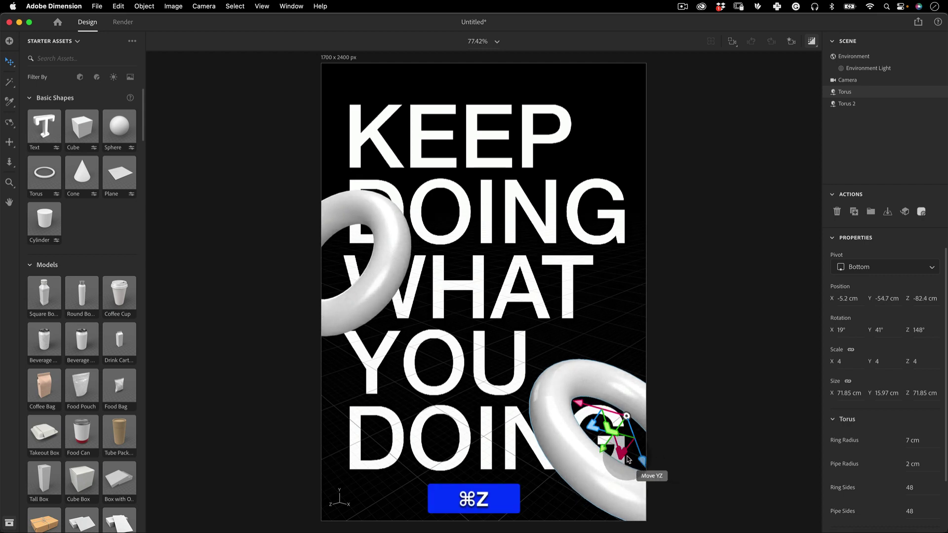
click(399, 270)
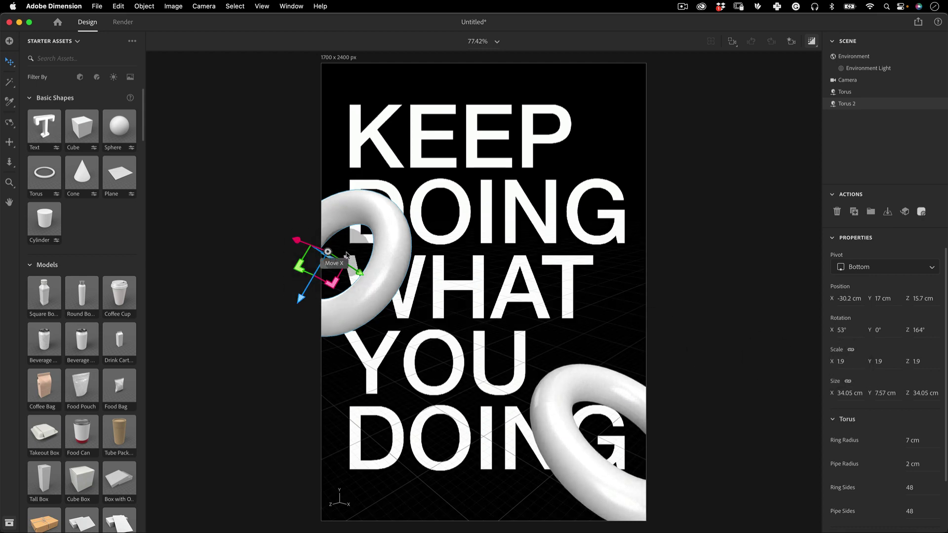
drag(300, 243, 425, 311)
key(super+z)
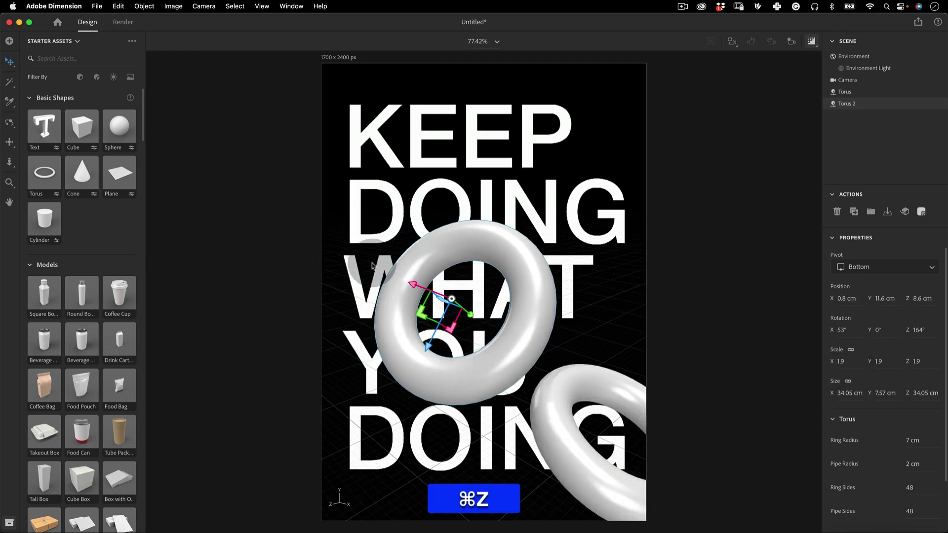
Option-drag a copy of the left torus to the top right over KEEP.
key(alt+e)
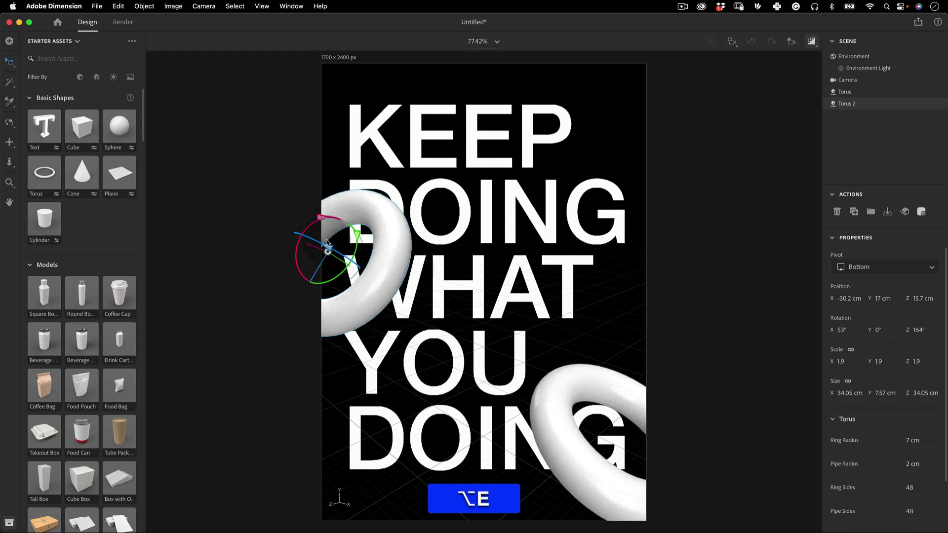
drag(302, 245, 620, 136)
key(r)
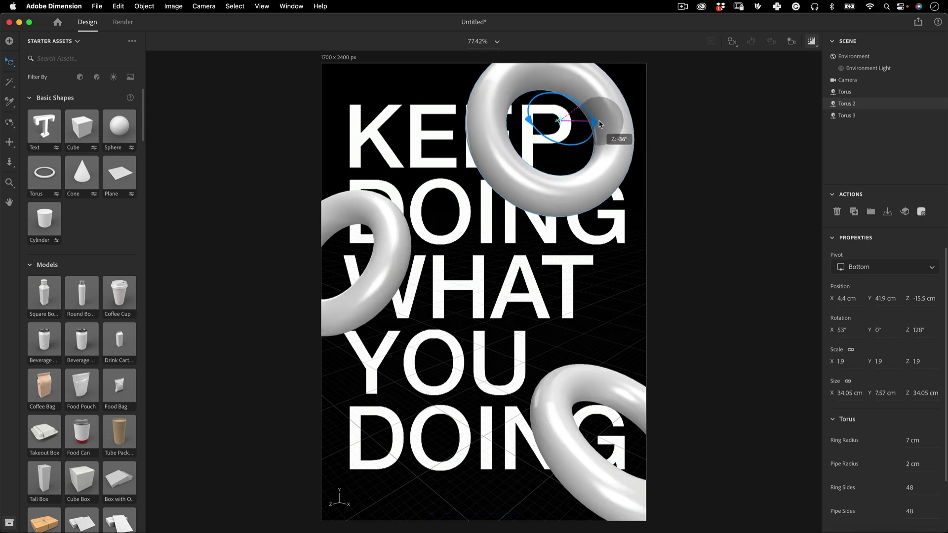
key(e)
drag(544, 158, 518, 160)
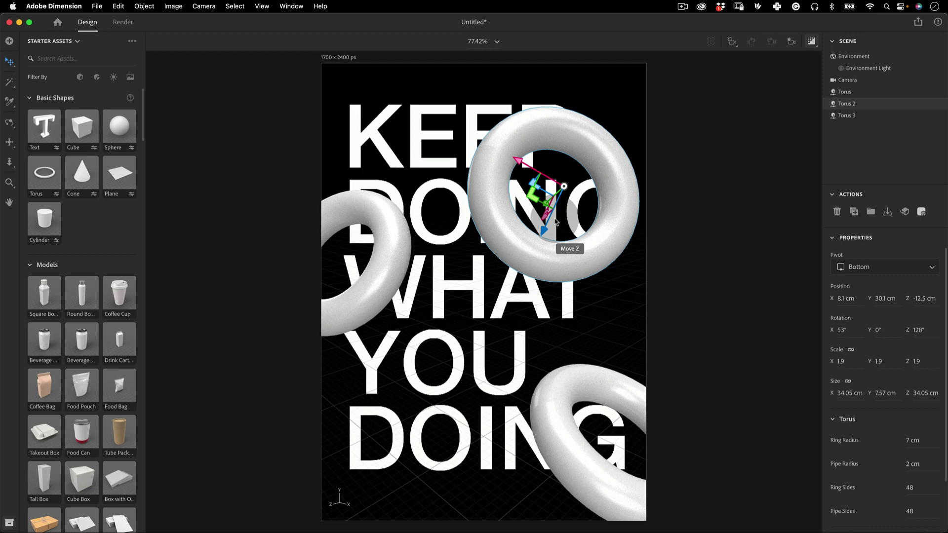
drag(557, 222, 563, 200)
Rotate the third torus to roughly X 40°, Y 32°, Z 123°.
key(r)
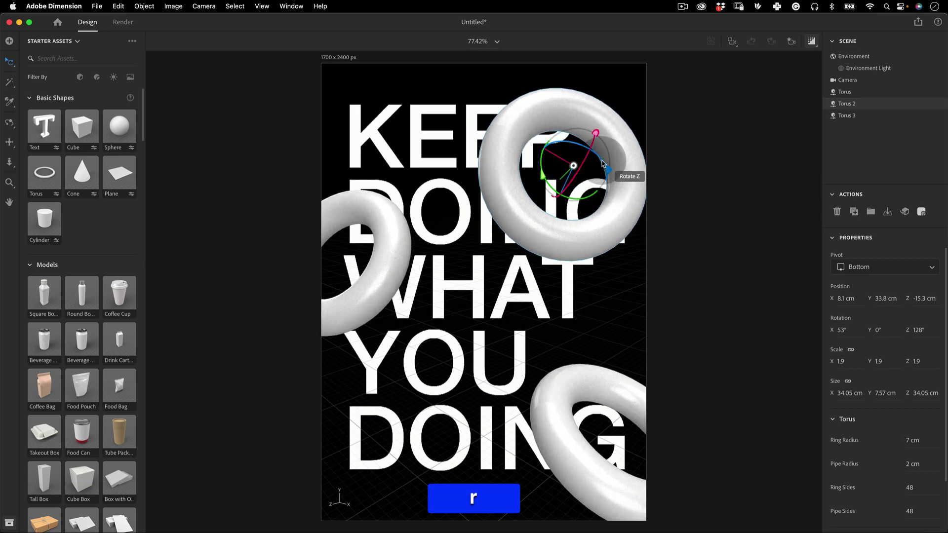
drag(602, 164, 570, 155)
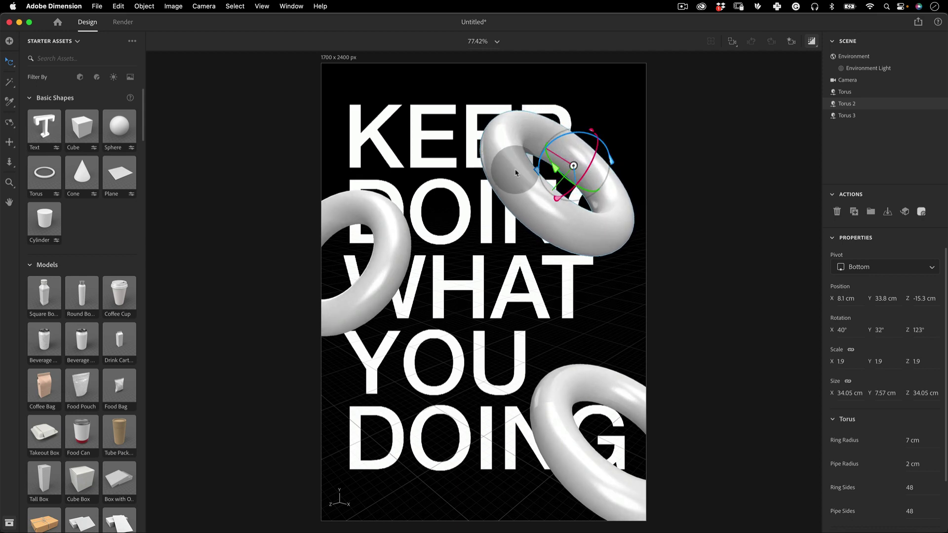
drag(592, 167, 592, 167)
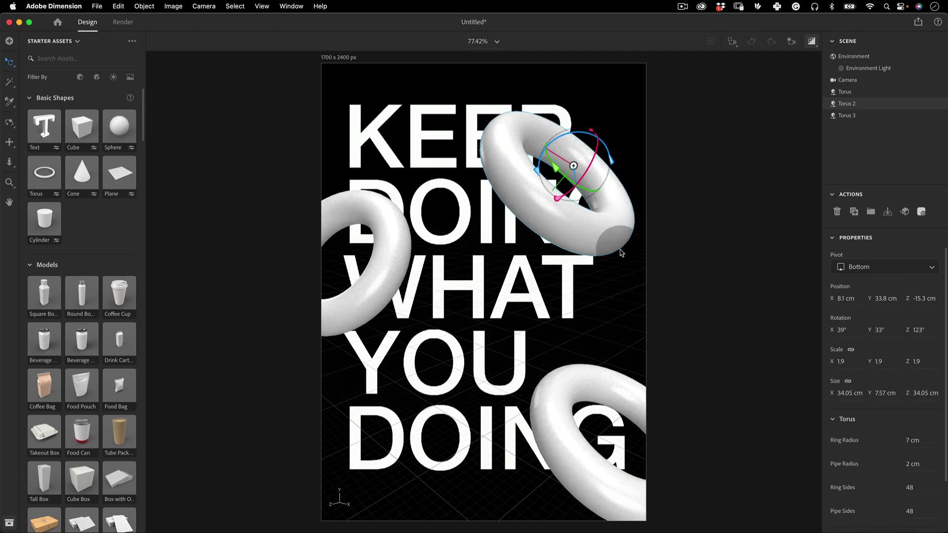
key(e)
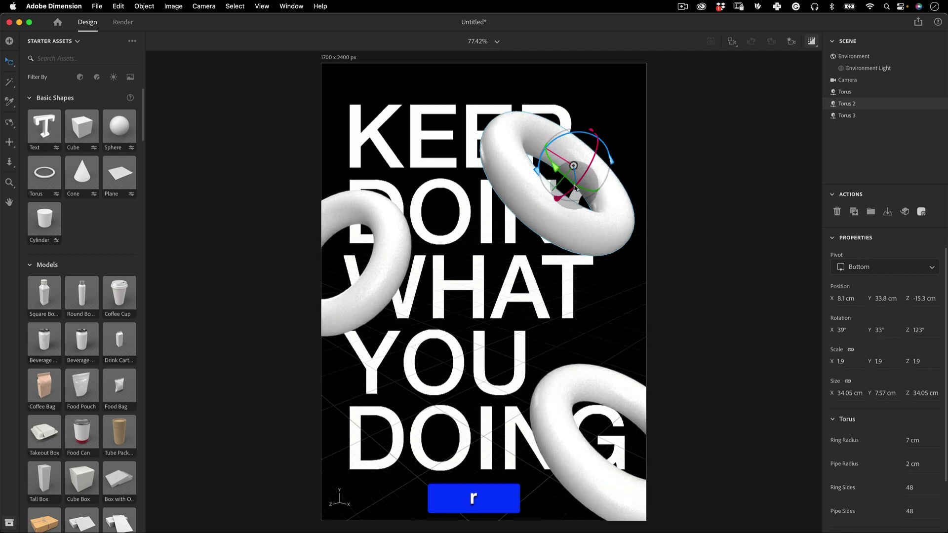
drag(571, 195, 573, 193)
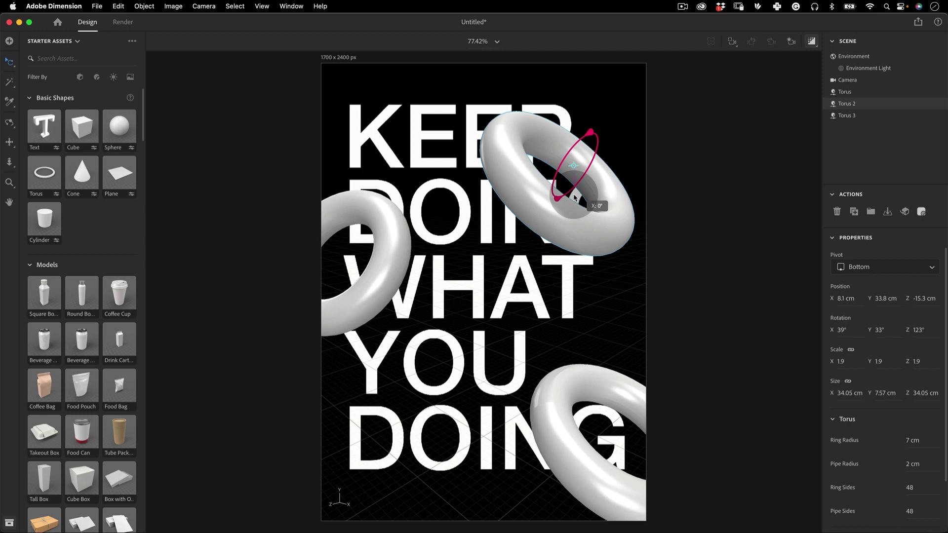
click(381, 258)
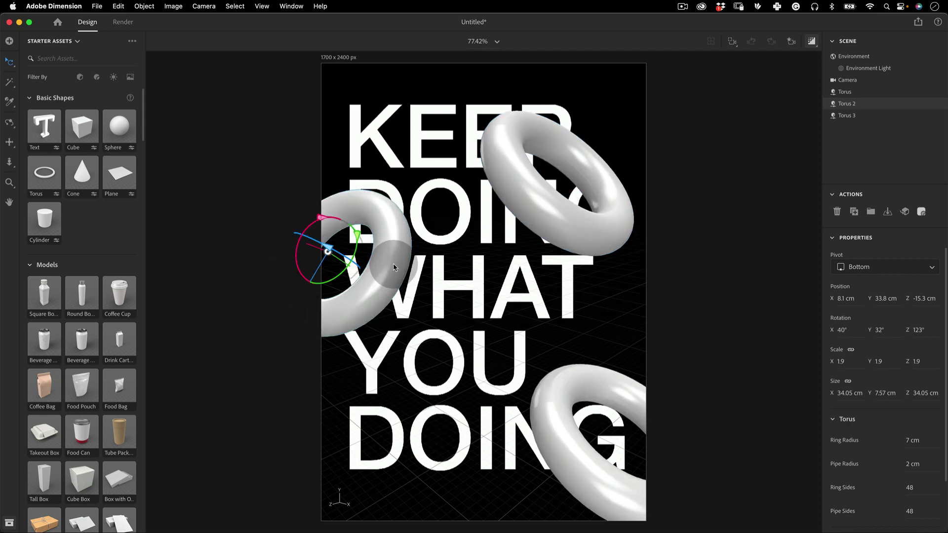
Option-drag a fourth torus into the bottom-left corner and rotate it to X 93°, Y 66°, Z 55°.
key(e)
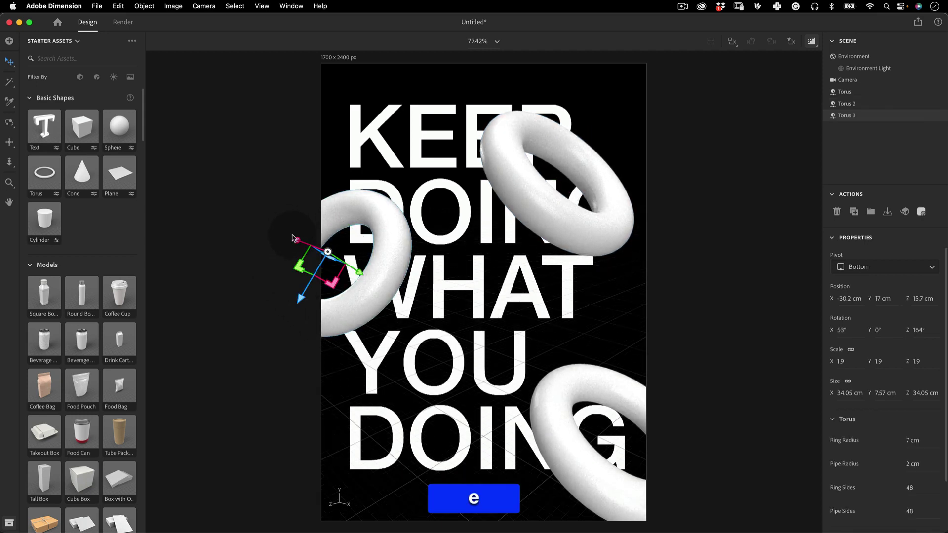
key(alt)
drag(313, 254, 337, 493)
key(r)
drag(386, 448, 352, 490)
key(e)
key(r)
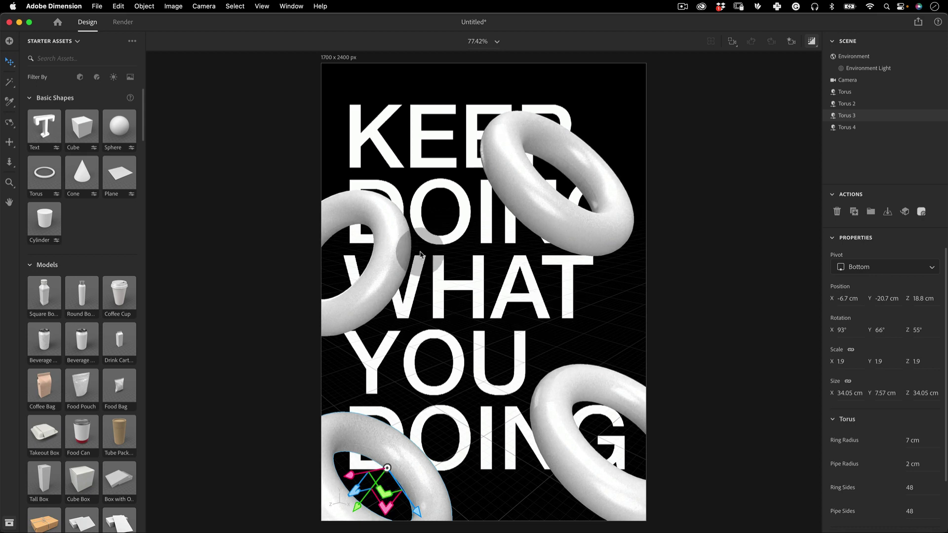
click(408, 253)
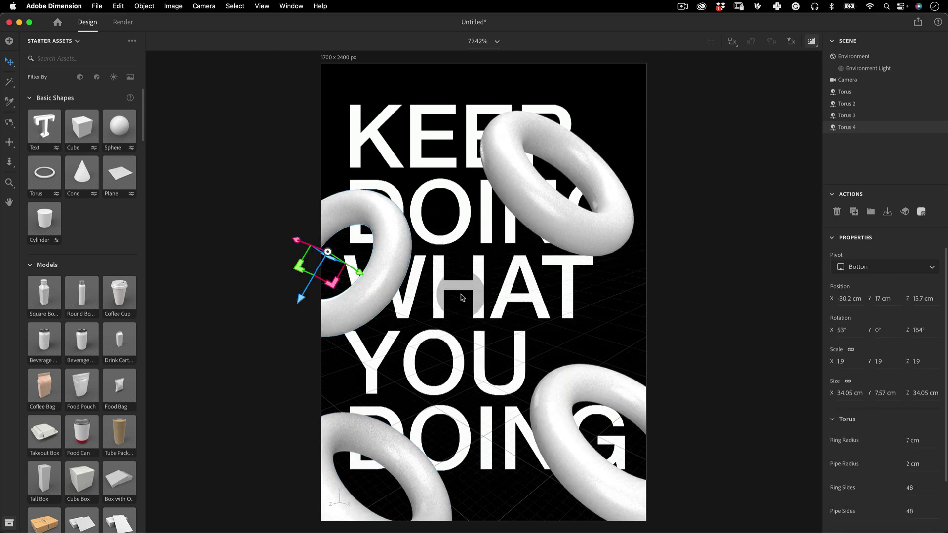
Move the bottom-right torus up to the middle and scale it to 6.8 after trying 5.5.
click(563, 395)
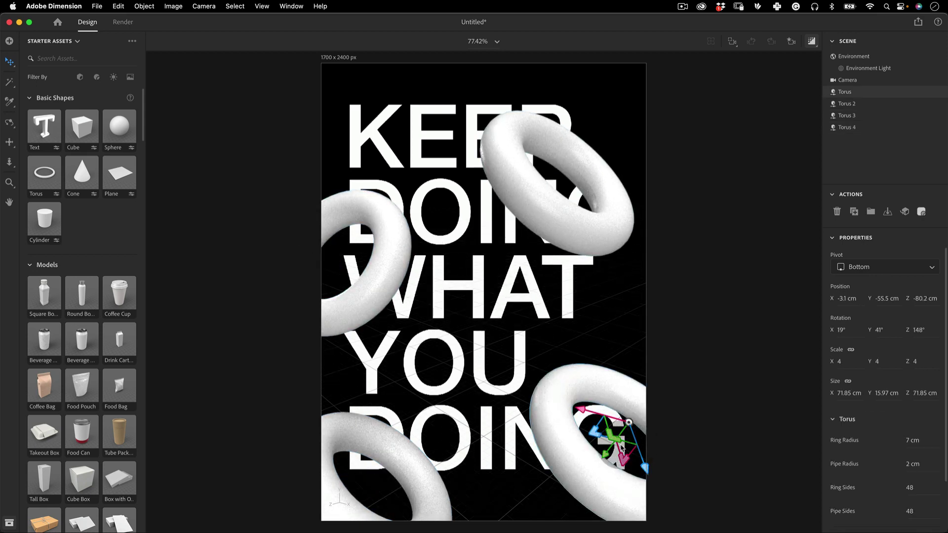
drag(612, 447, 519, 331)
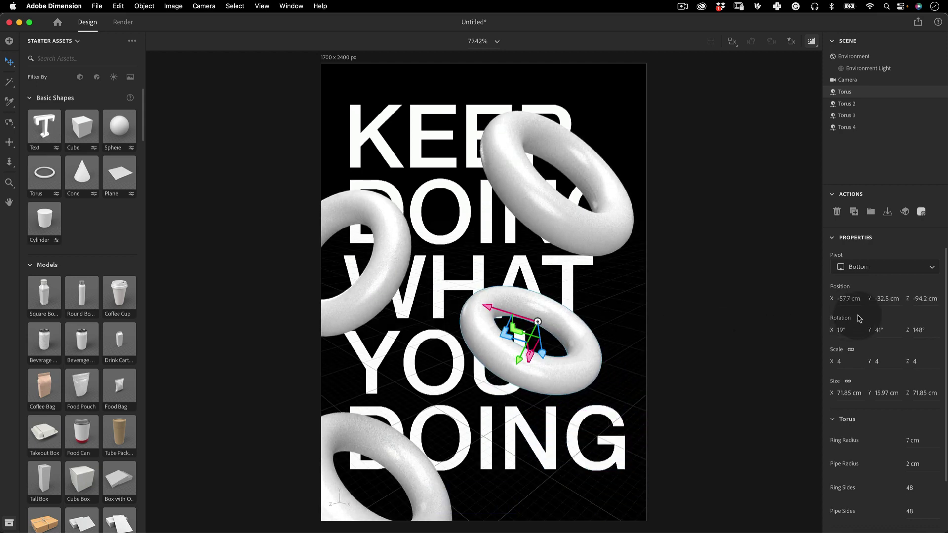
drag(844, 361, 854, 361)
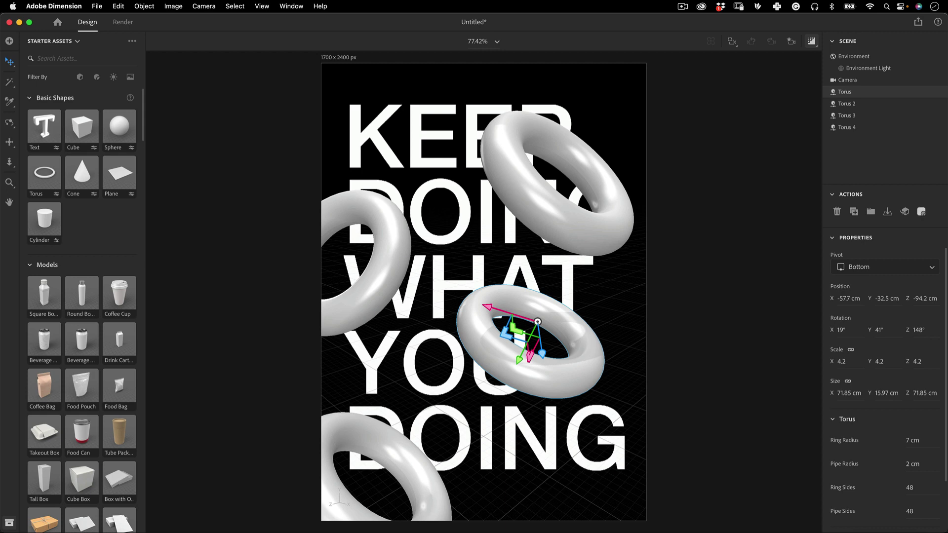
click(842, 362)
text(5.5)
key(Return)
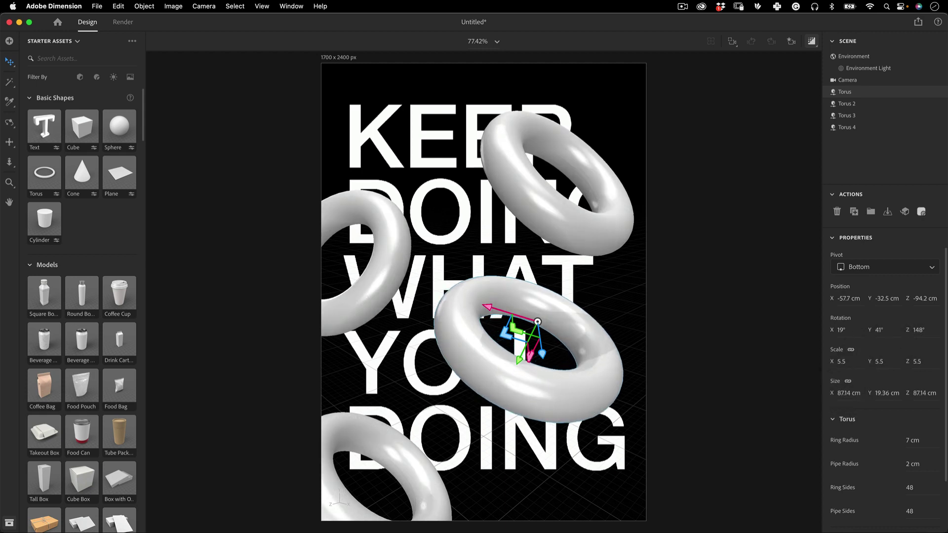
click(841, 361)
text(6.8)
key(Return)
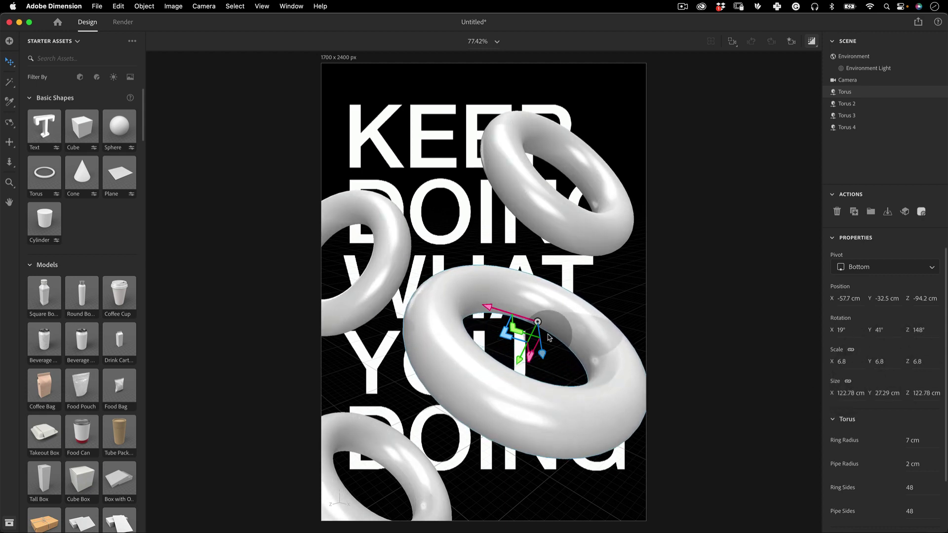
Tilt the torus to X 44°, Y 24°, Z 134° and shift it toward the lower-right edge.
drag(518, 317, 553, 355)
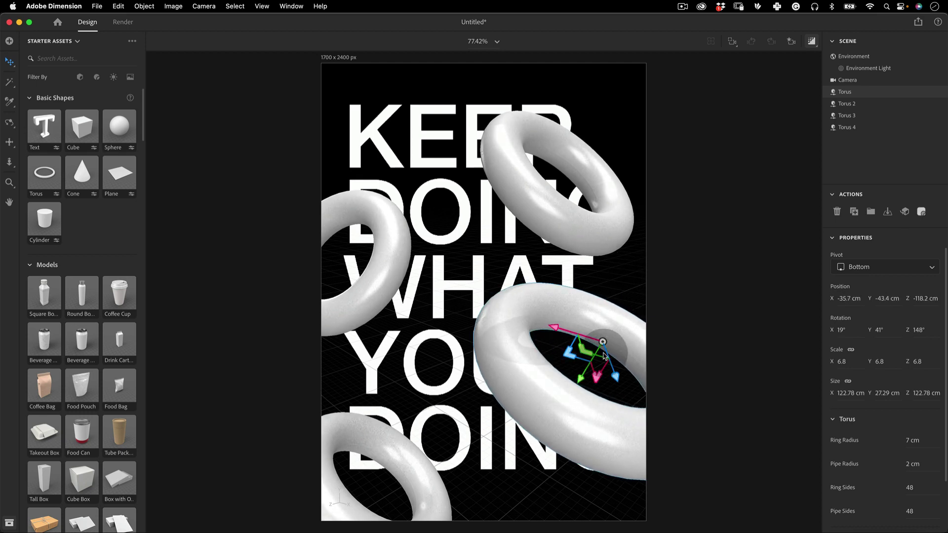
key(r)
drag(621, 343, 595, 330)
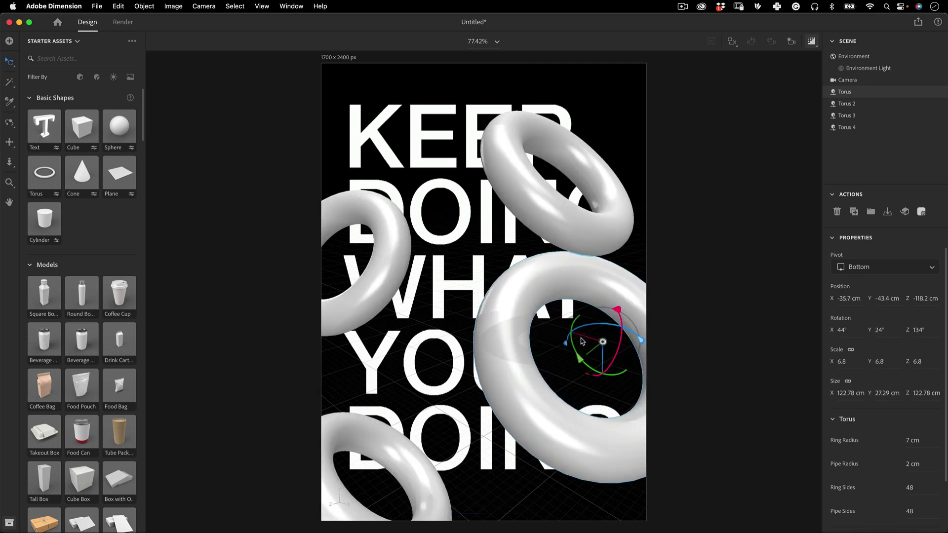
key(e)
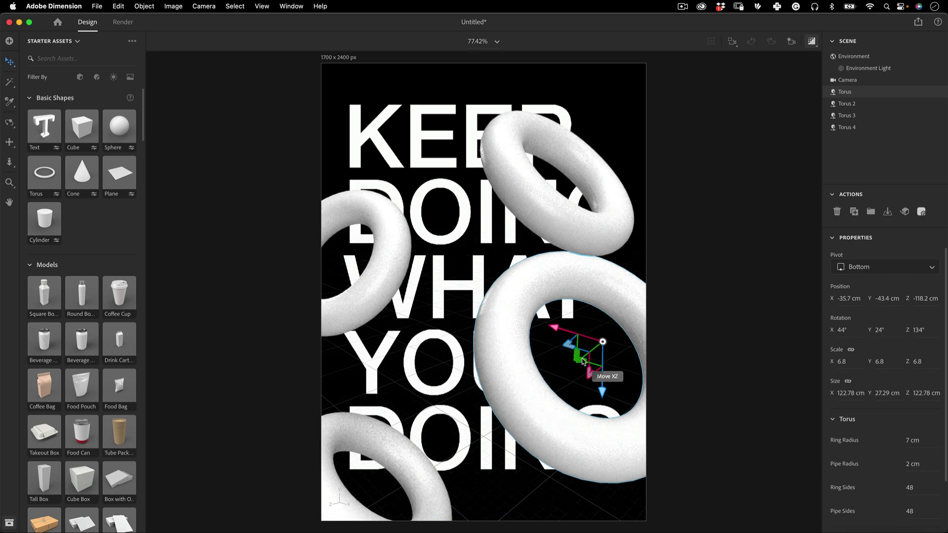
drag(583, 361, 624, 392)
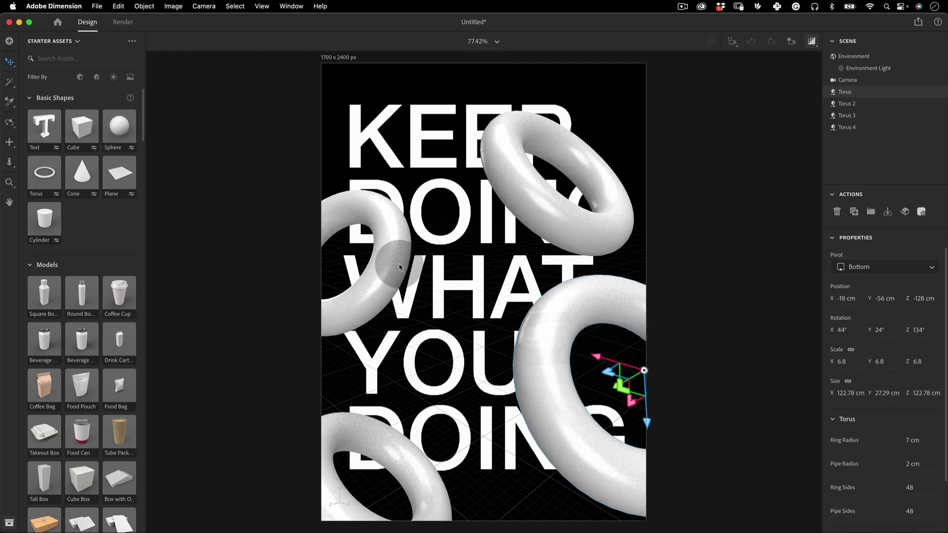
Scale the left torus to 2.7 and nudge it slightly upward.
click(383, 244)
key(t)
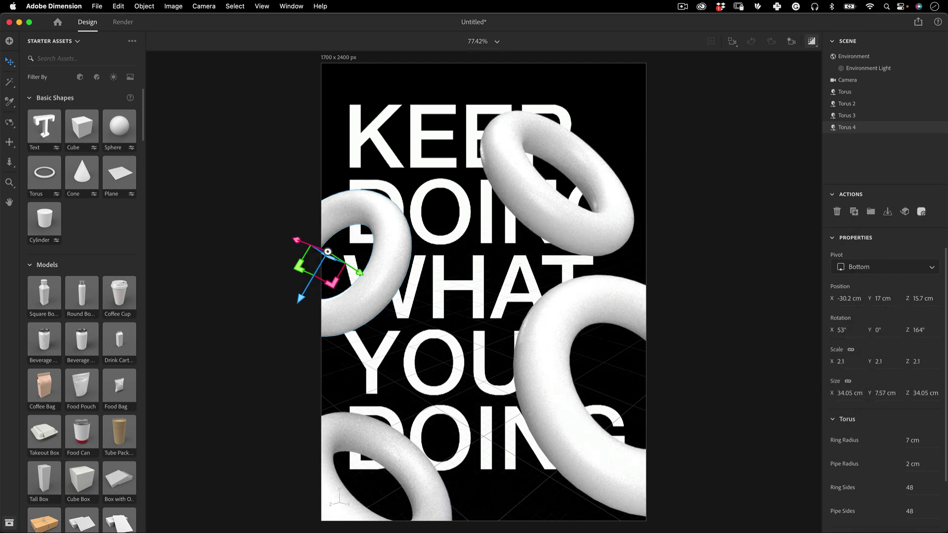
drag(833, 362, 864, 361)
drag(369, 348, 390, 307)
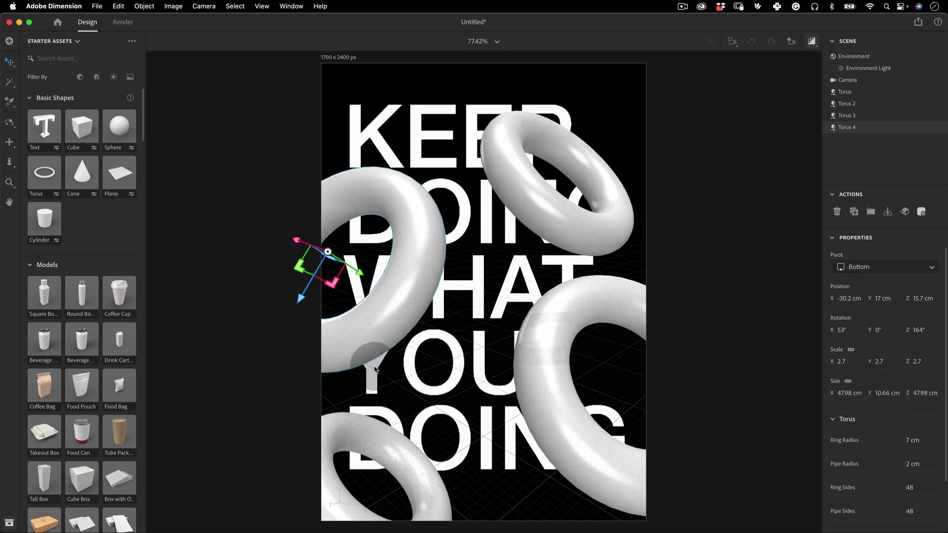
click(339, 258)
click(333, 282)
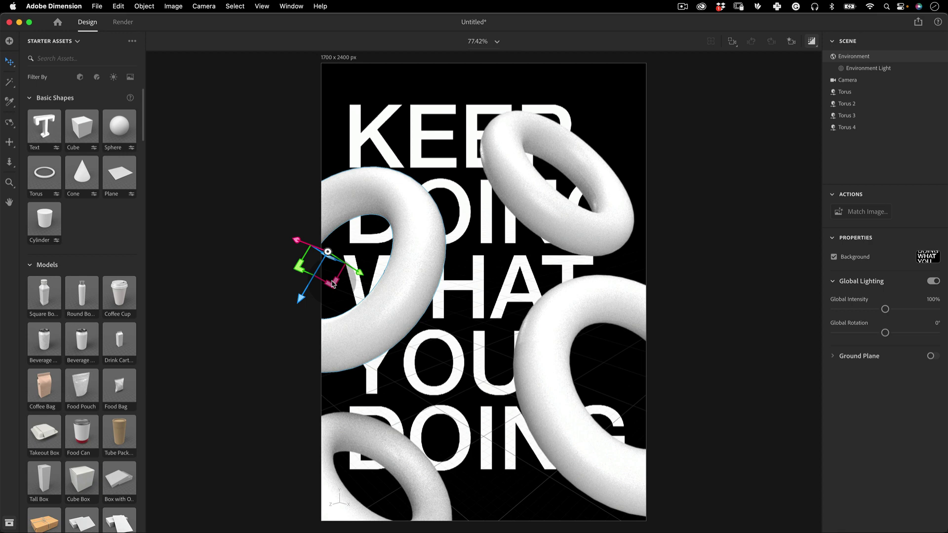
drag(334, 281, 349, 276)
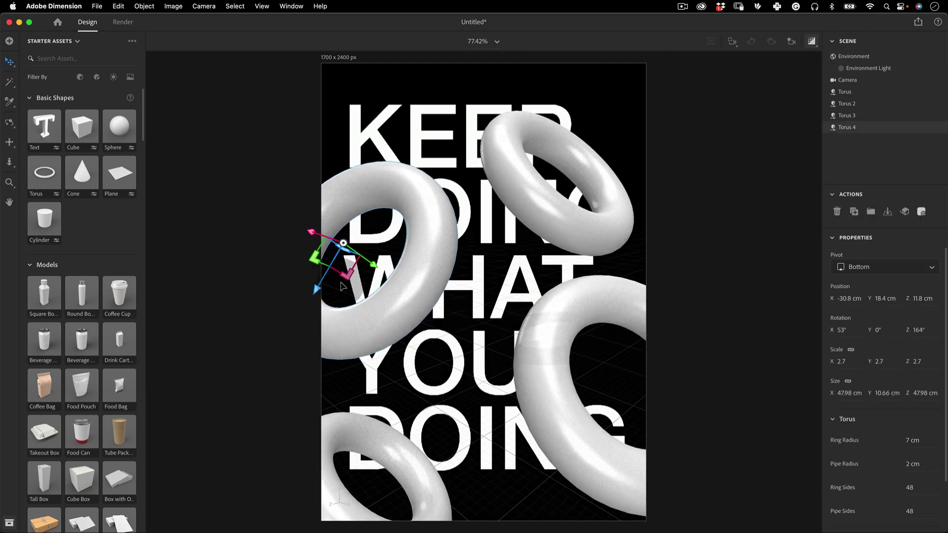
Scale the upper-right torus to 2.4, move it up-right over the P of KEEP and re-tilt it.
click(540, 206)
drag(545, 168, 578, 168)
key(r)
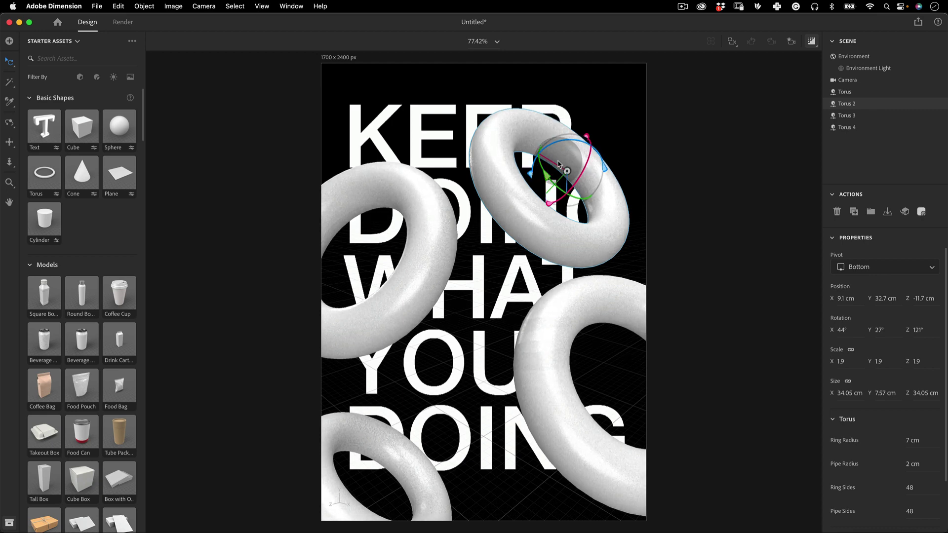
key(t)
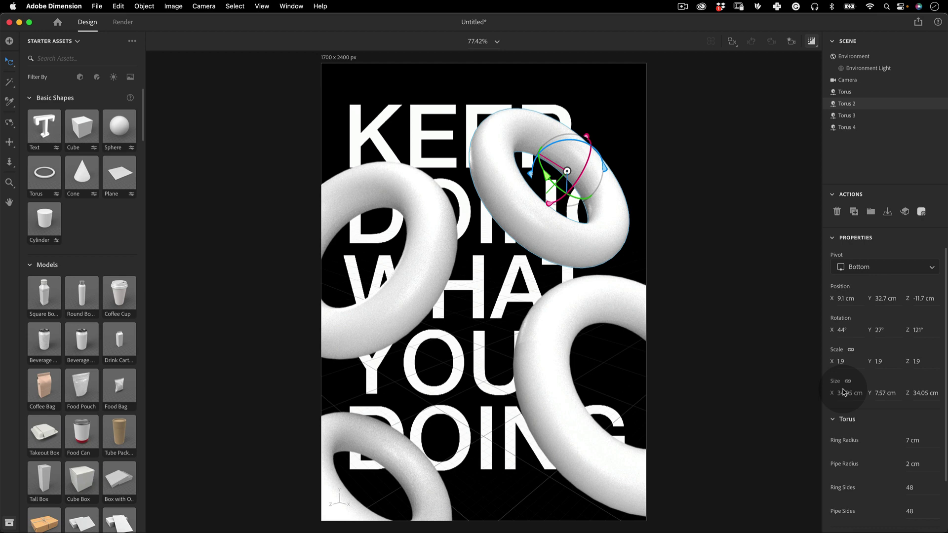
drag(843, 393, 829, 384)
key(e)
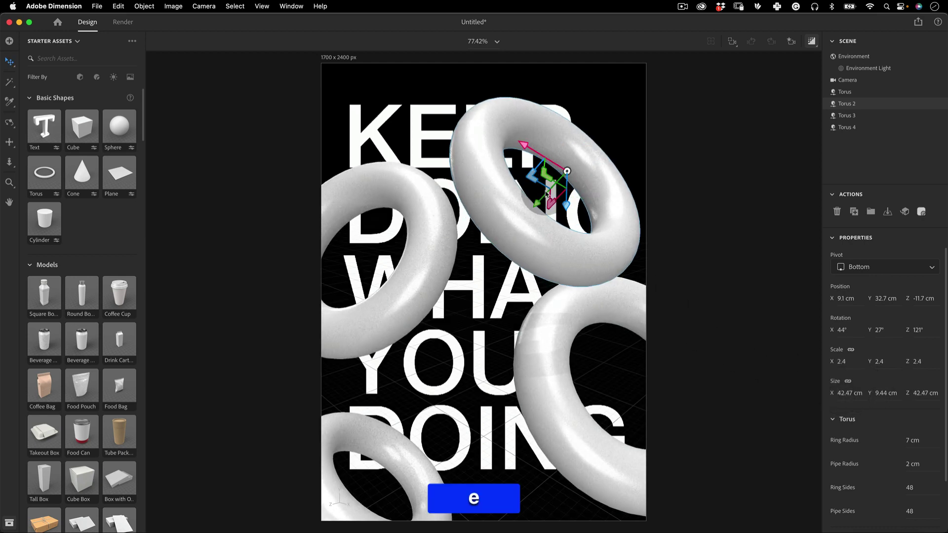
drag(554, 168, 611, 130)
key(r)
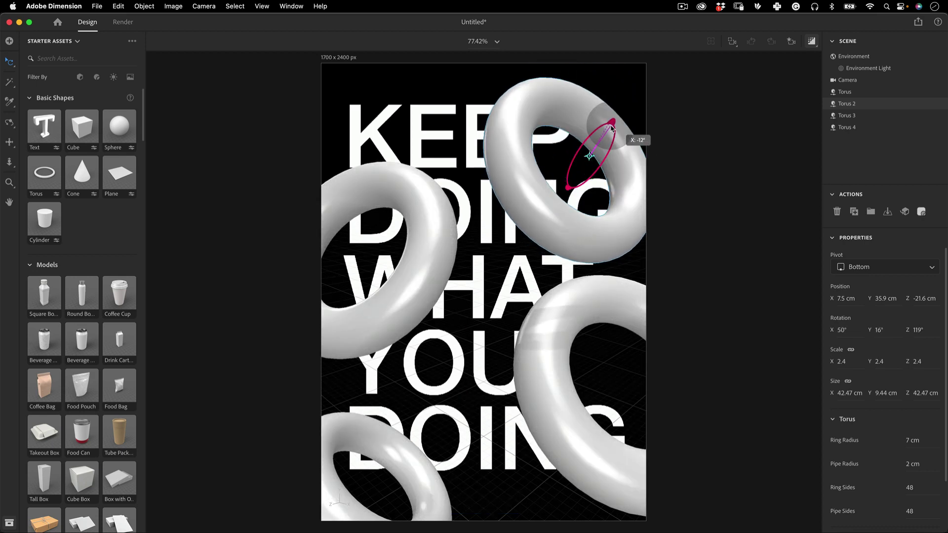
click(680, 138)
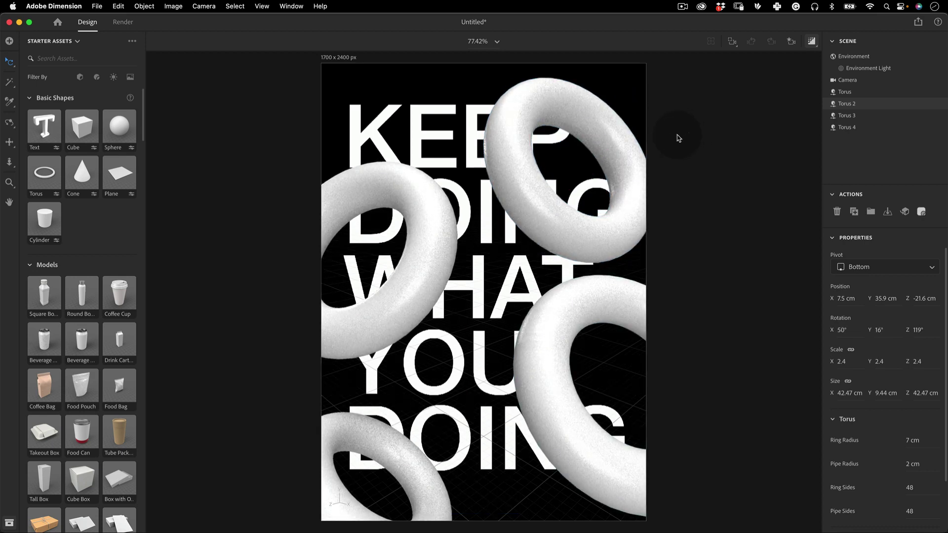
drag(142, 116, 131, 185)
Apply the Glass material to the left, upper-right, lower-right and bottom-left tori.
scroll(131, 186, up, 15)
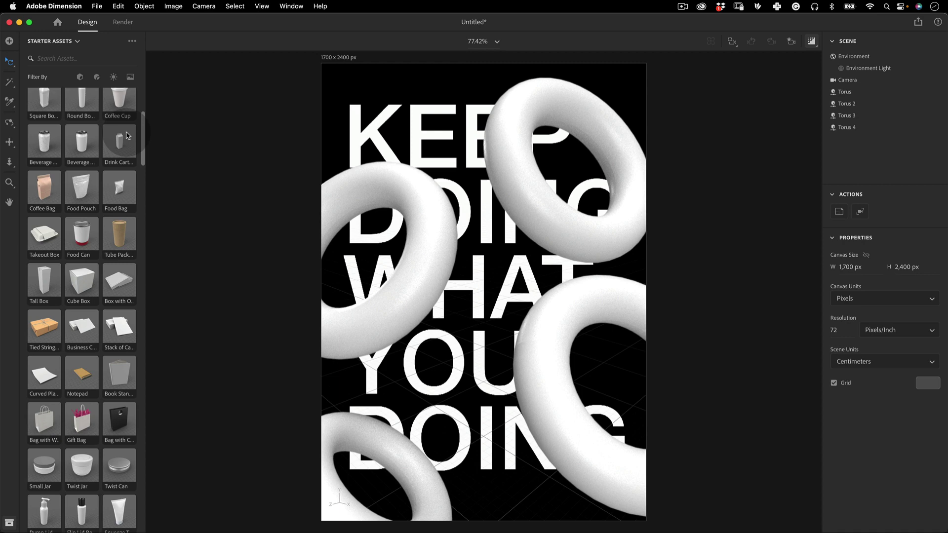
click(39, 264)
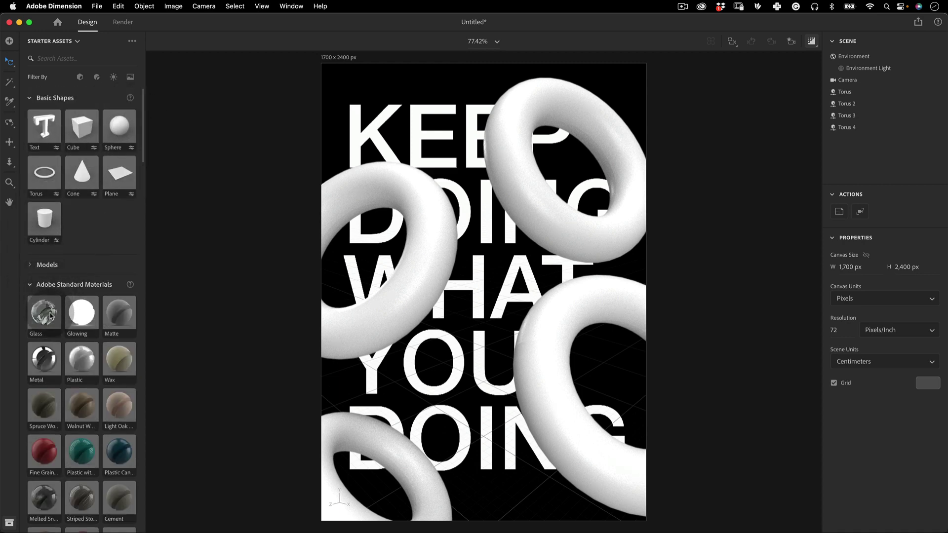
scroll(44, 228, down, 4)
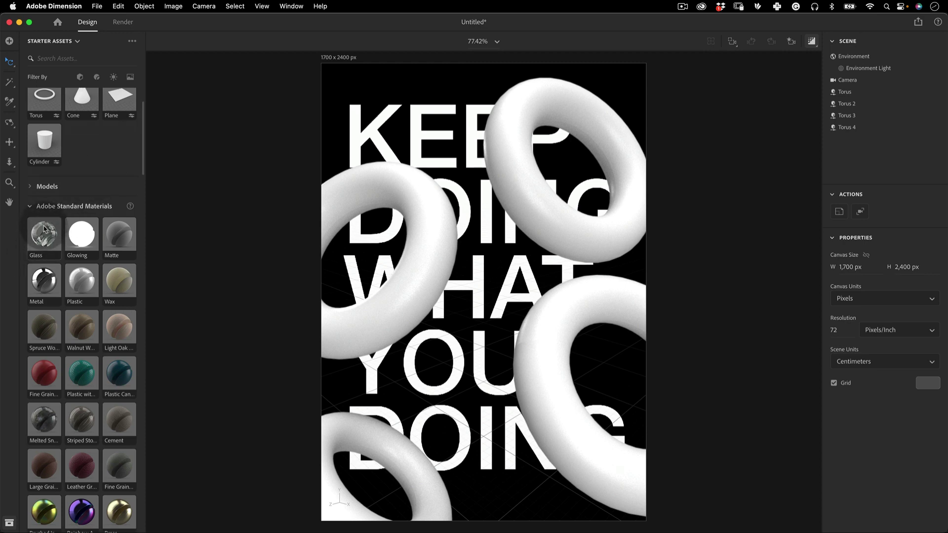
mouse_move(46, 242)
mouse_down()
mouse_move(434, 241)
mouse_move(618, 141)
mouse_move(503, 204)
mouse_move(56, 230)
mouse_up()
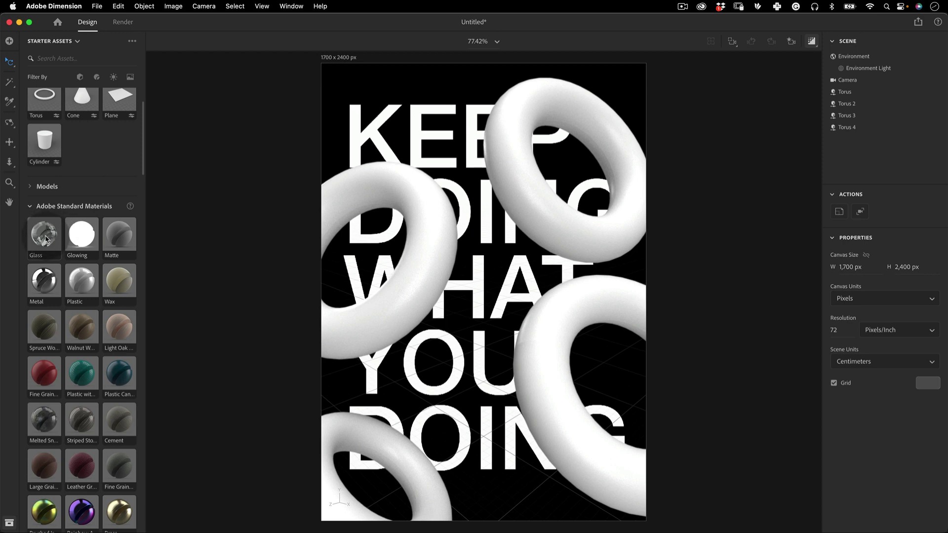
drag(46, 238, 360, 208)
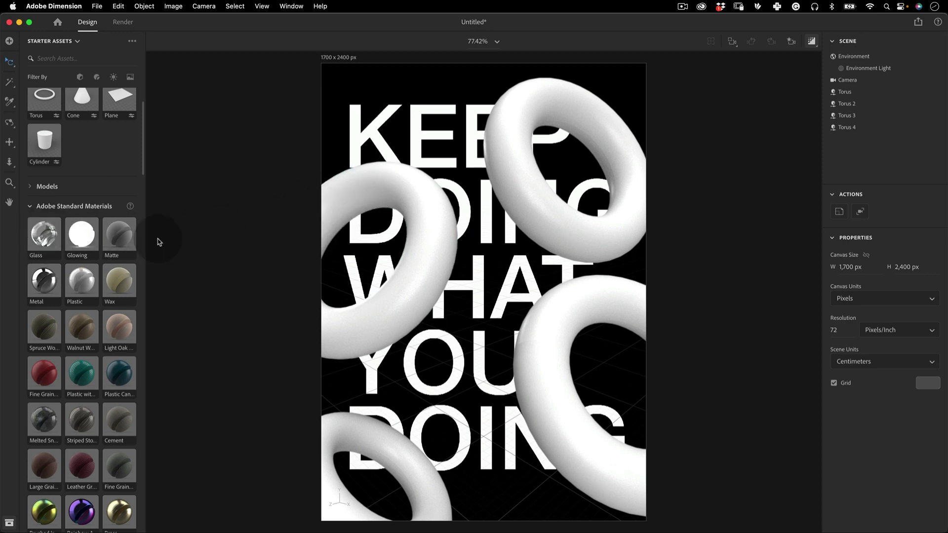
drag(48, 237, 555, 106)
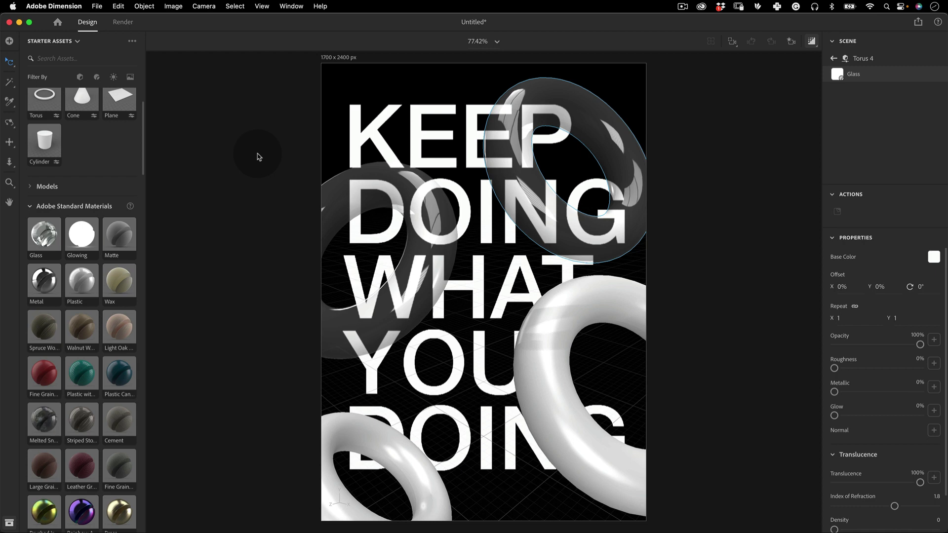
drag(52, 238, 573, 321)
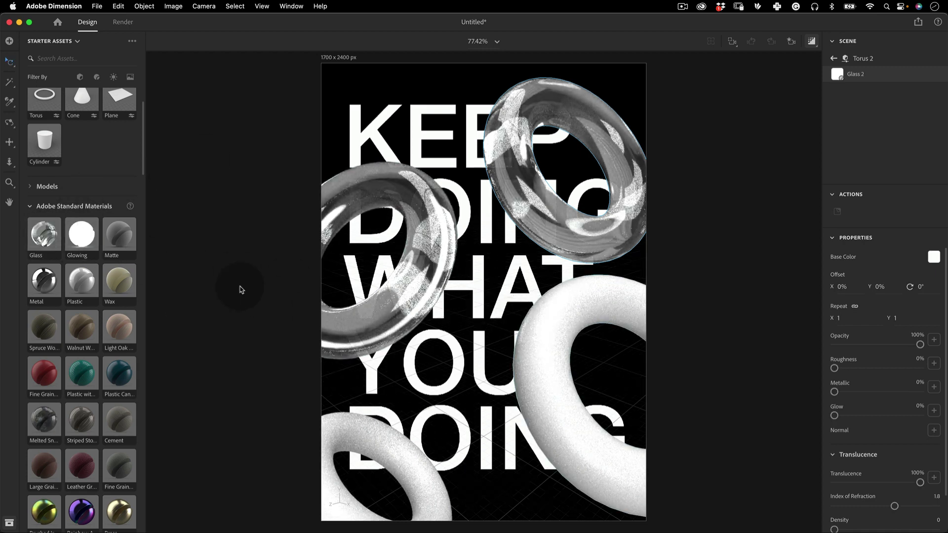
drag(38, 234, 429, 168)
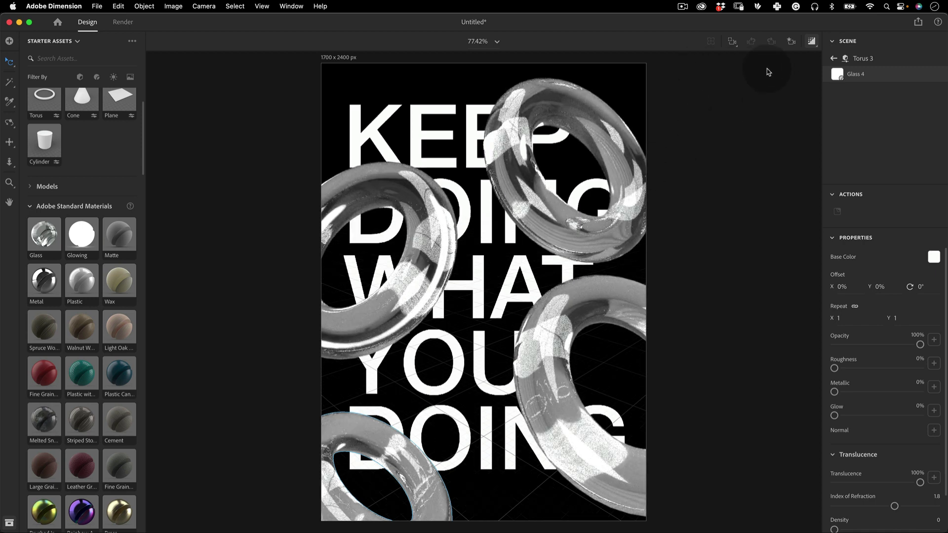
click(814, 42)
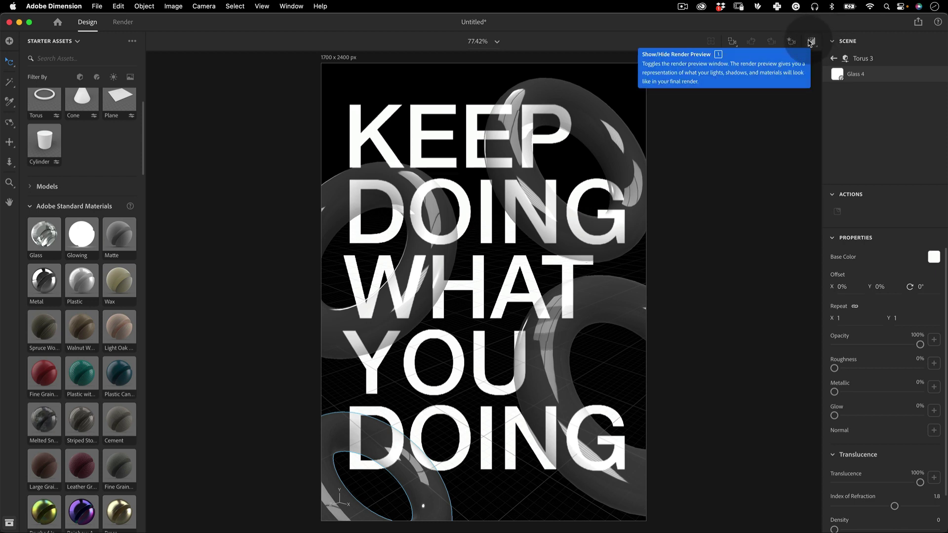
click(812, 42)
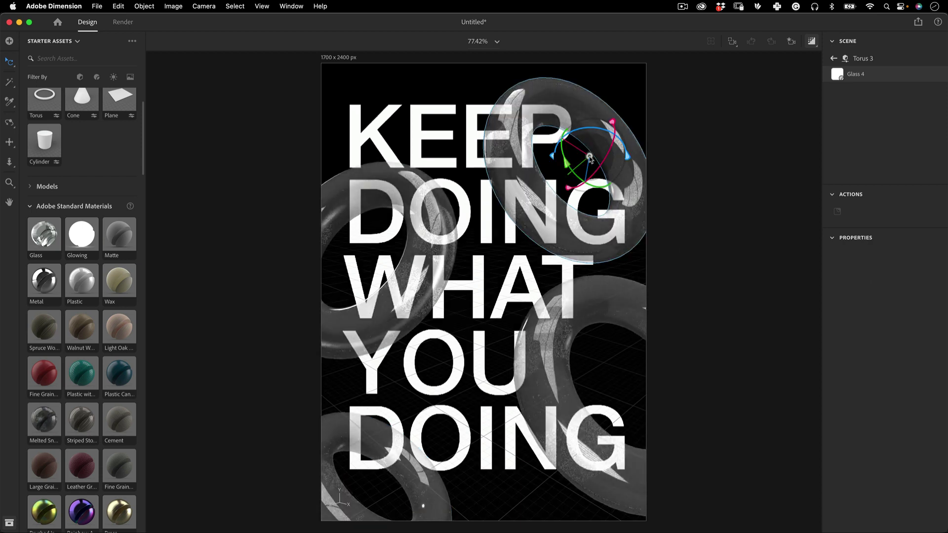
key(e)
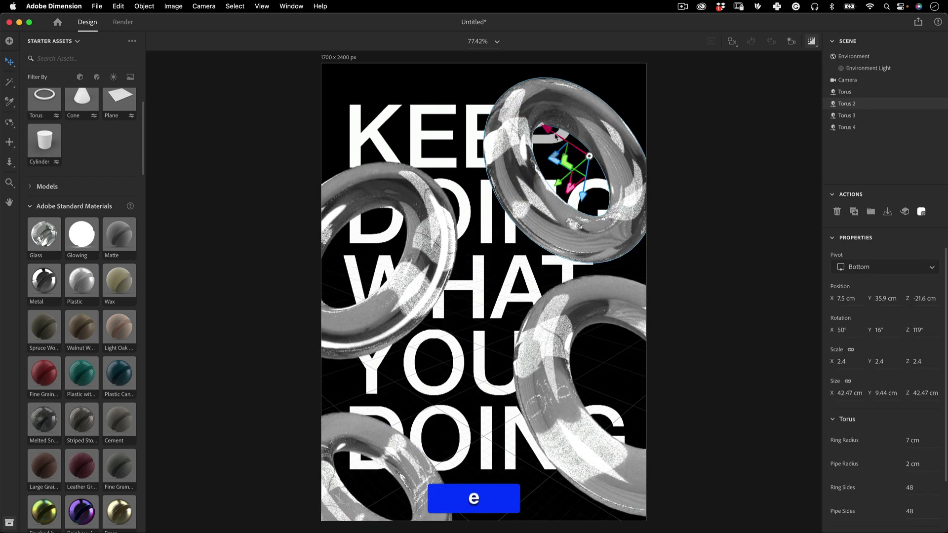
drag(549, 131, 569, 144)
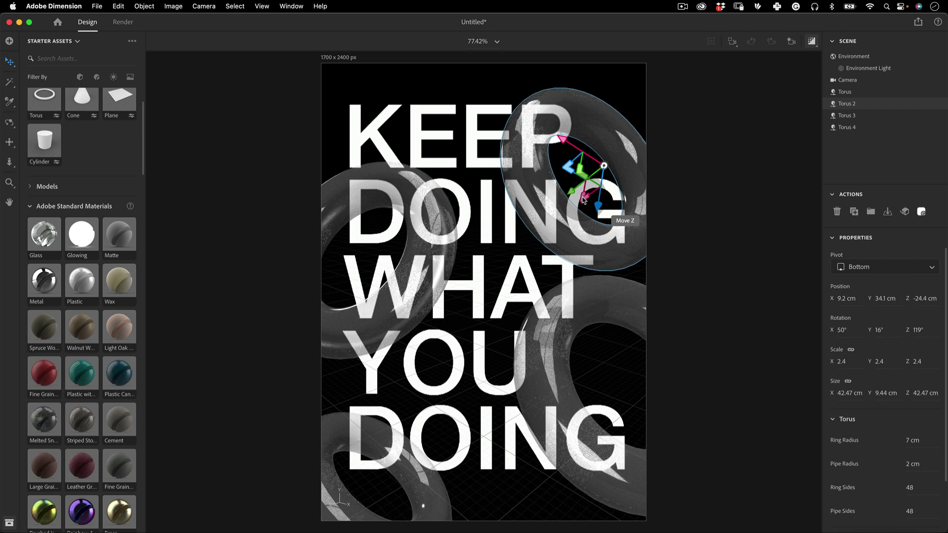
click(630, 345)
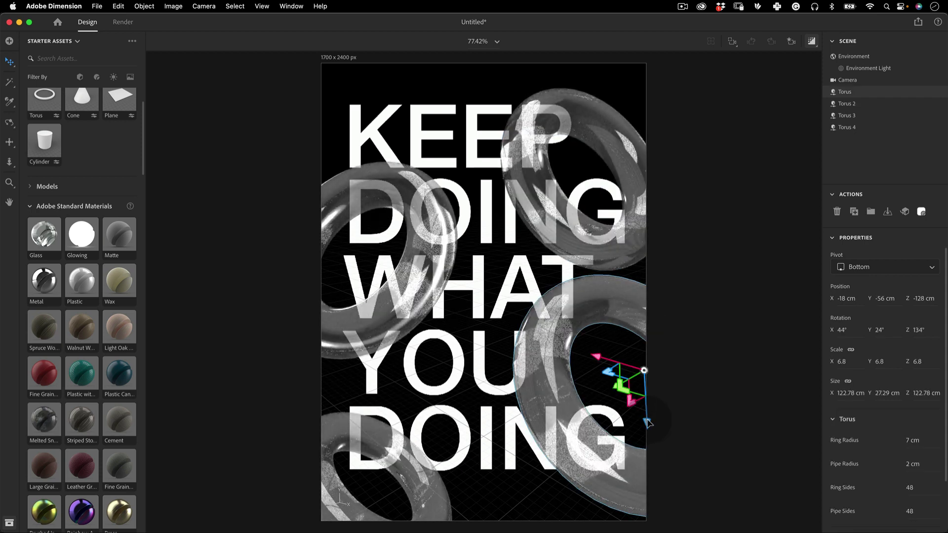
mouse_move(646, 423)
mouse_down()
mouse_move(649, 444)
mouse_move(647, 437)
mouse_up()
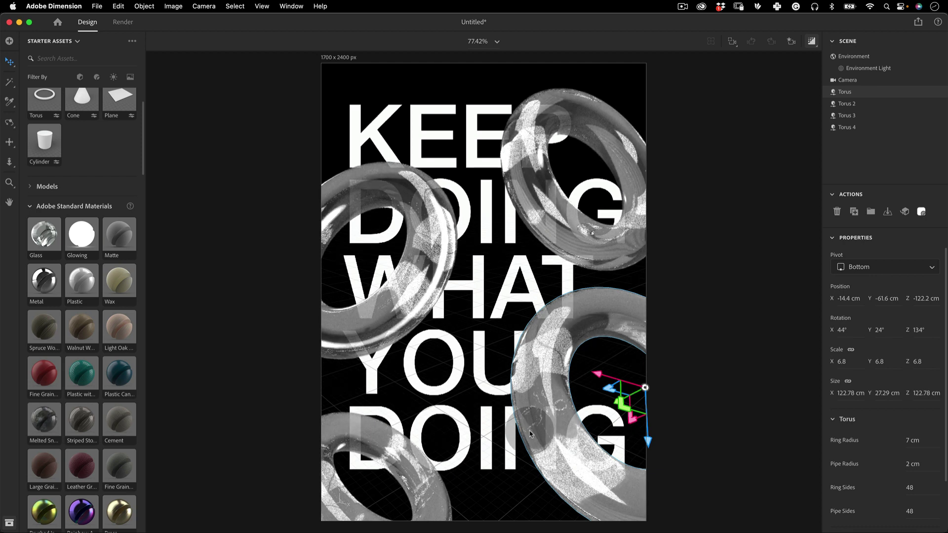
drag(601, 378, 608, 380)
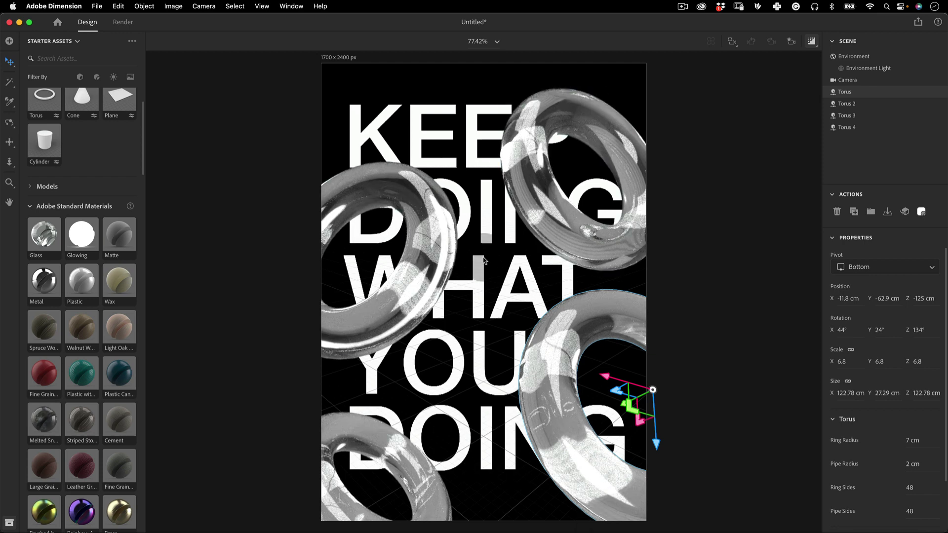
Collapse Adobe Standard Materials and scroll Starter Assets down to the Environment Lights section.
click(31, 206)
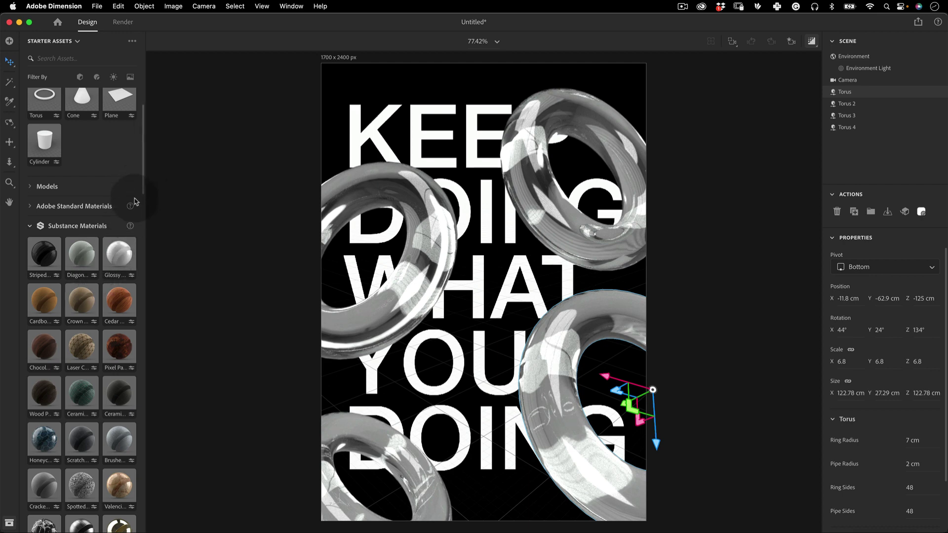
drag(144, 191, 142, 262)
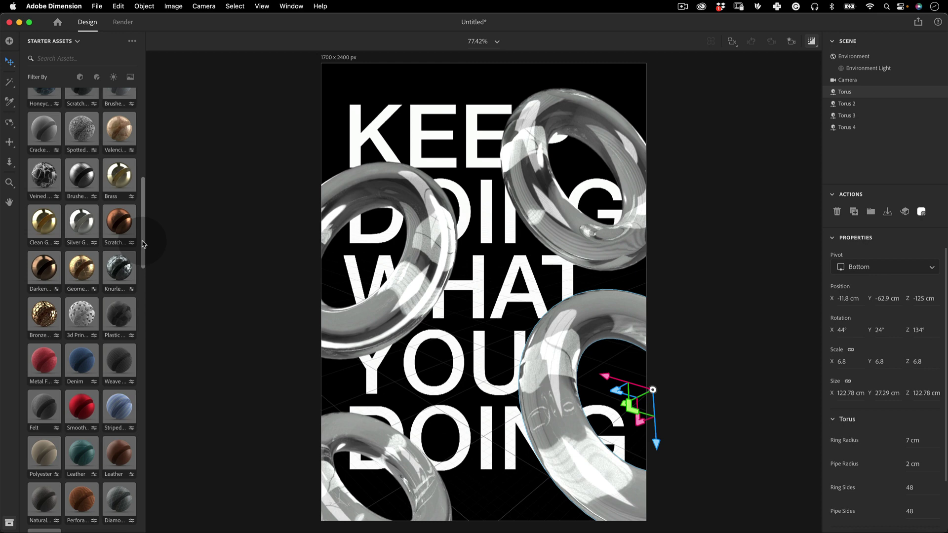
drag(142, 244, 135, 343)
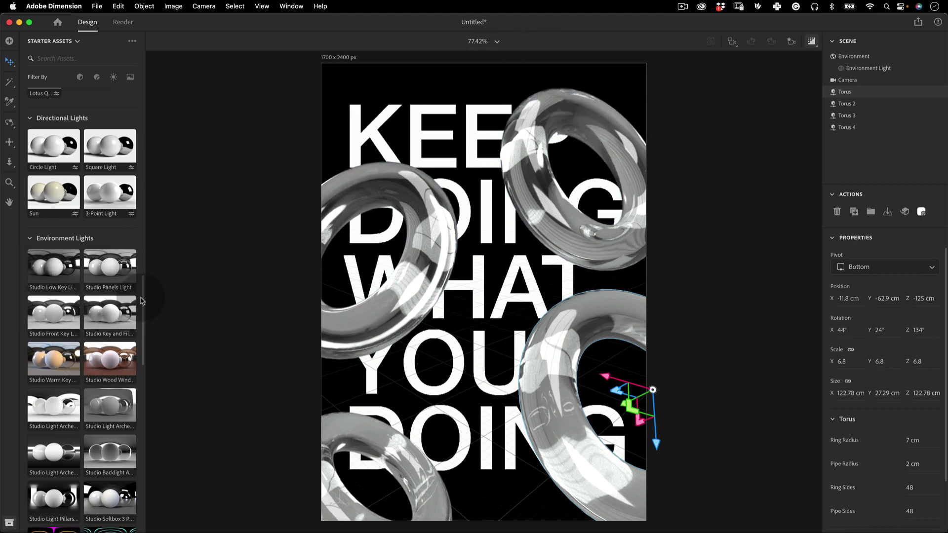
Apply the Studio Key and Fill environment light preset from Starter Assets.
scroll(144, 304, down, 5)
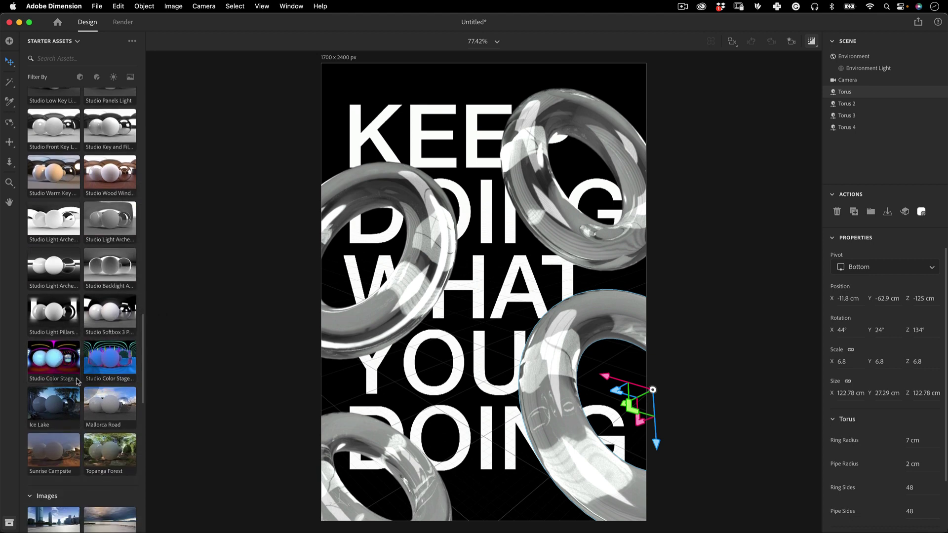
scroll(144, 326, up, 3)
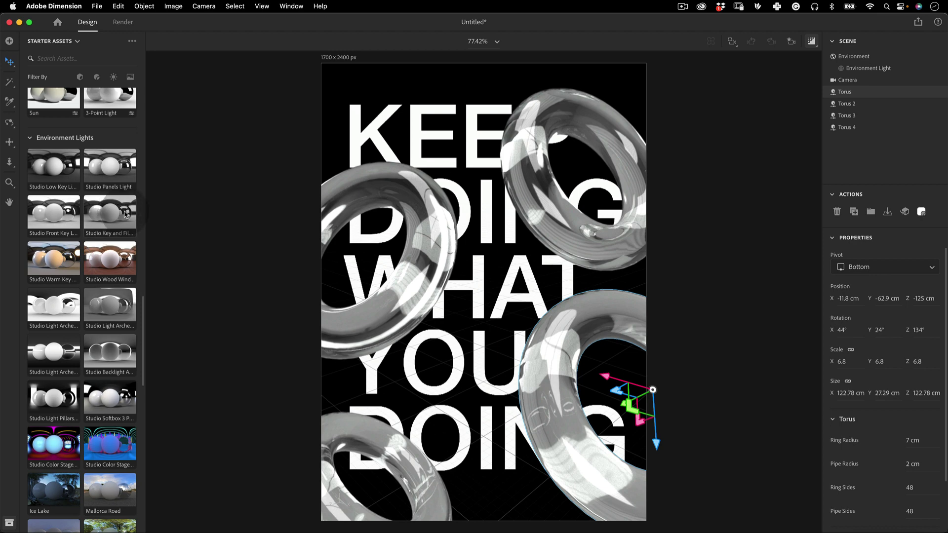
click(123, 213)
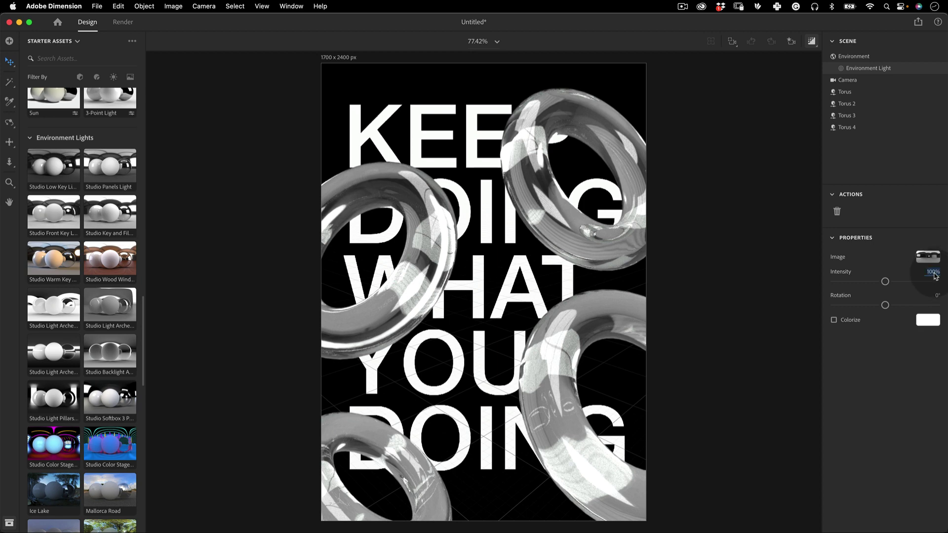
Set the environment light intensity to 50% and scroll Starter Assets back to the top.
text(50)
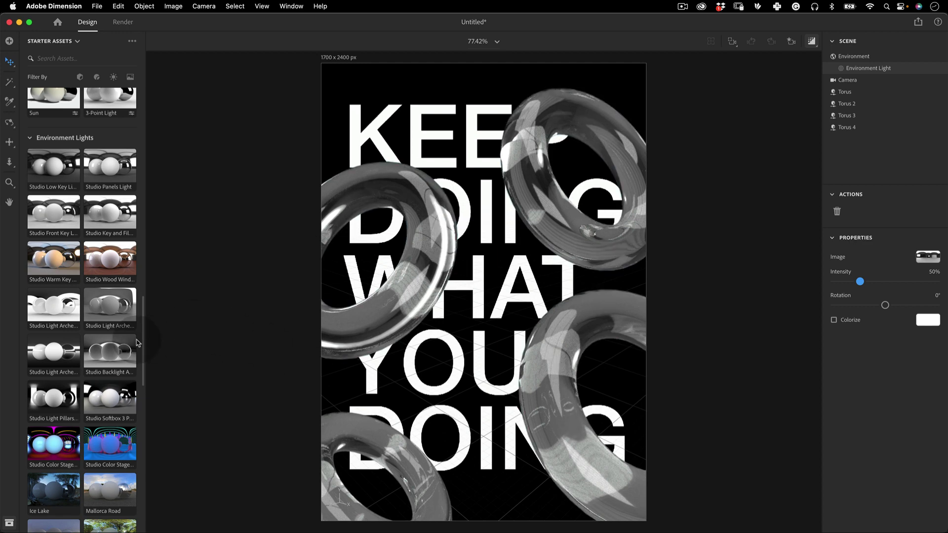
drag(143, 328, 156, 71)
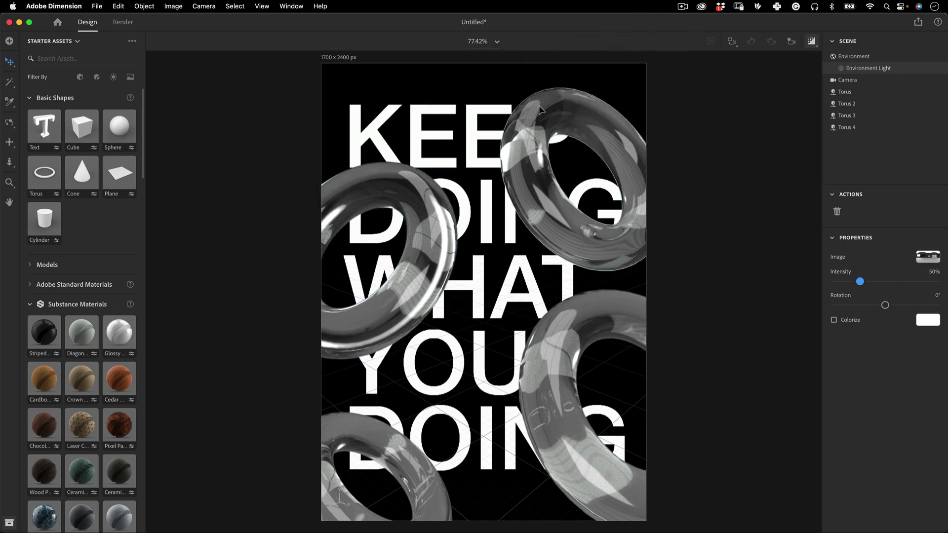
In the Render workspace, set the export filename to Poster_01.
click(813, 42)
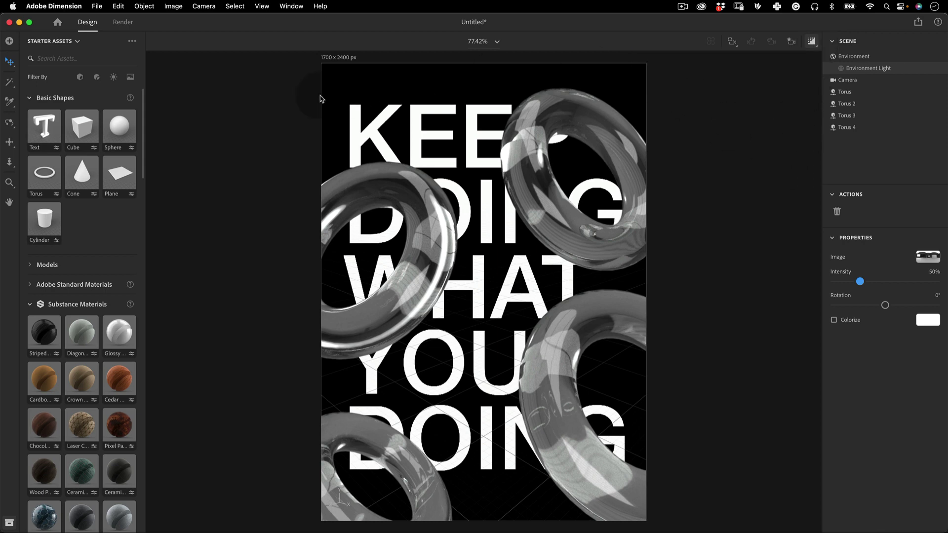
click(123, 22)
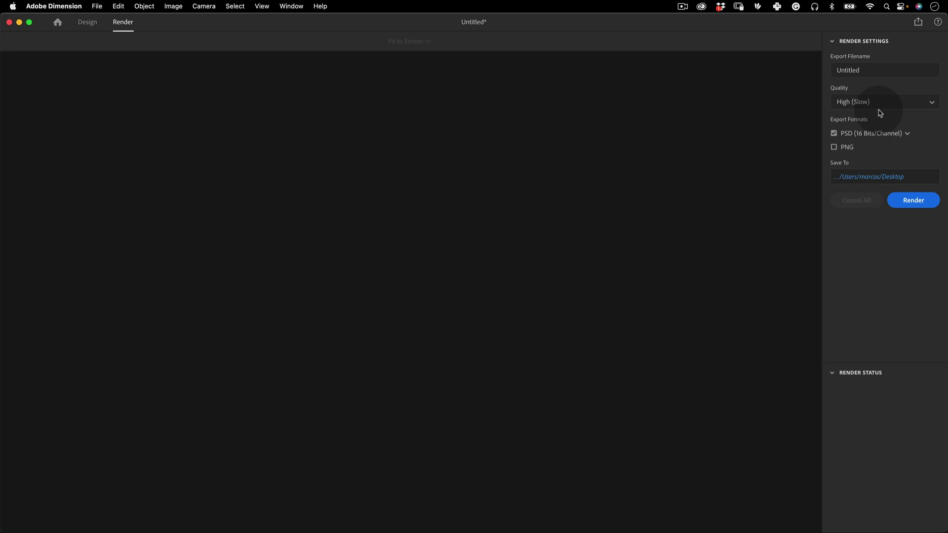
click(863, 70)
key(super+a)
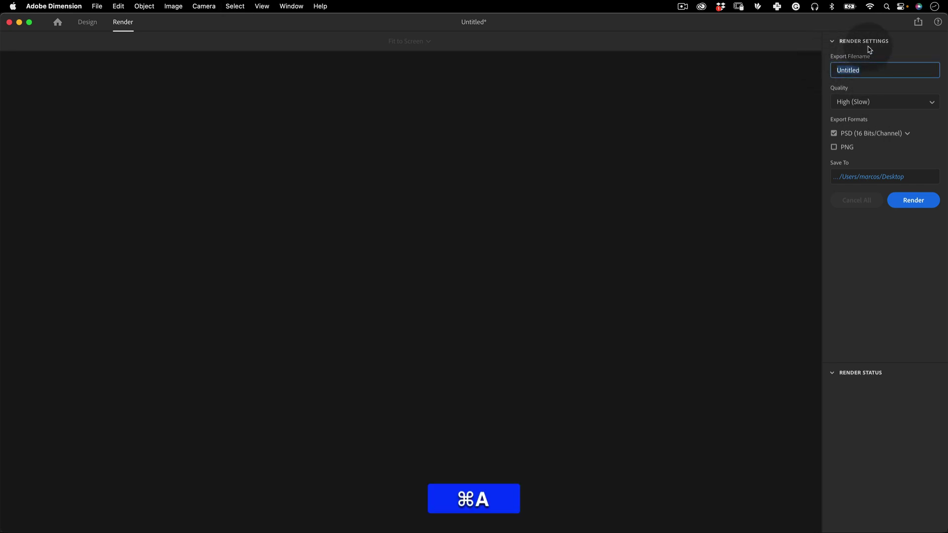
text(Poster_01)
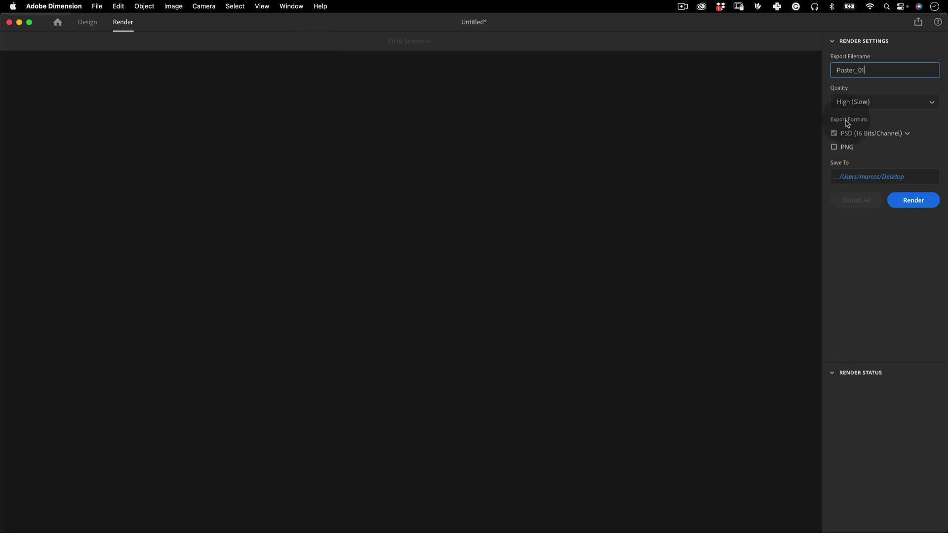
Keep High (Slow) quality and PSD 16 Bits/Channel, then start the render.
click(873, 101)
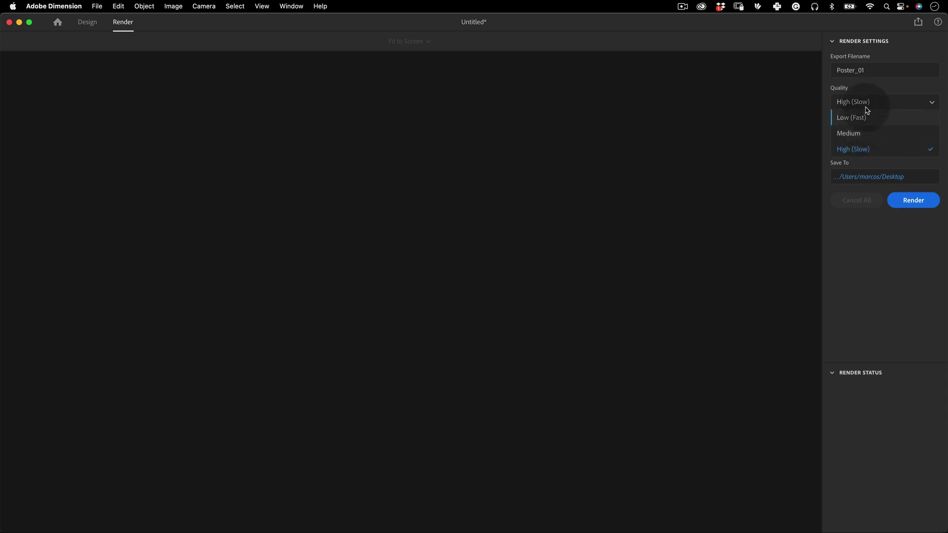
click(856, 157)
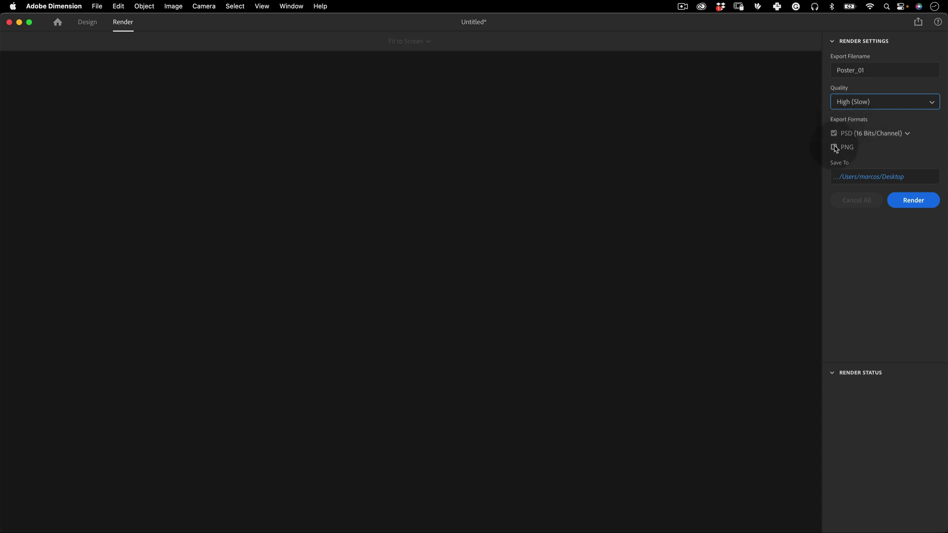
click(894, 136)
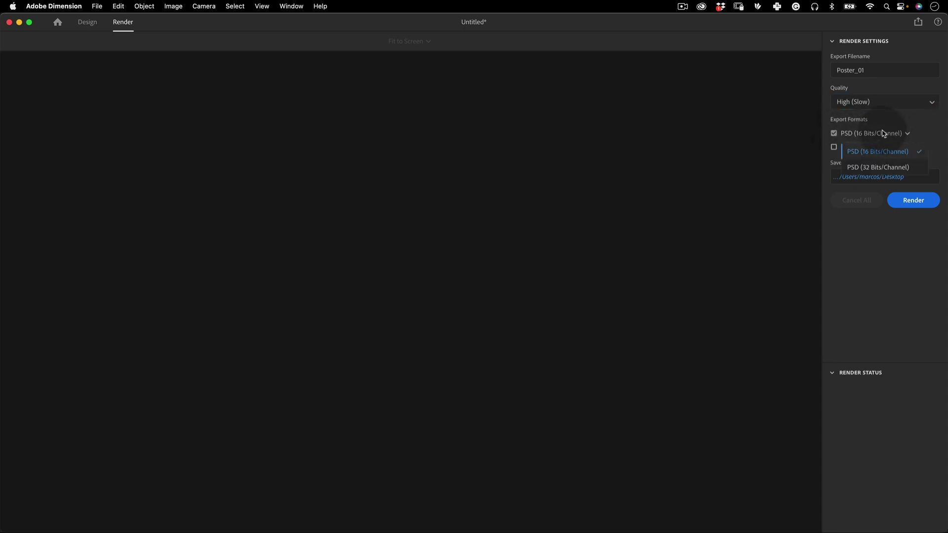
click(883, 133)
click(878, 132)
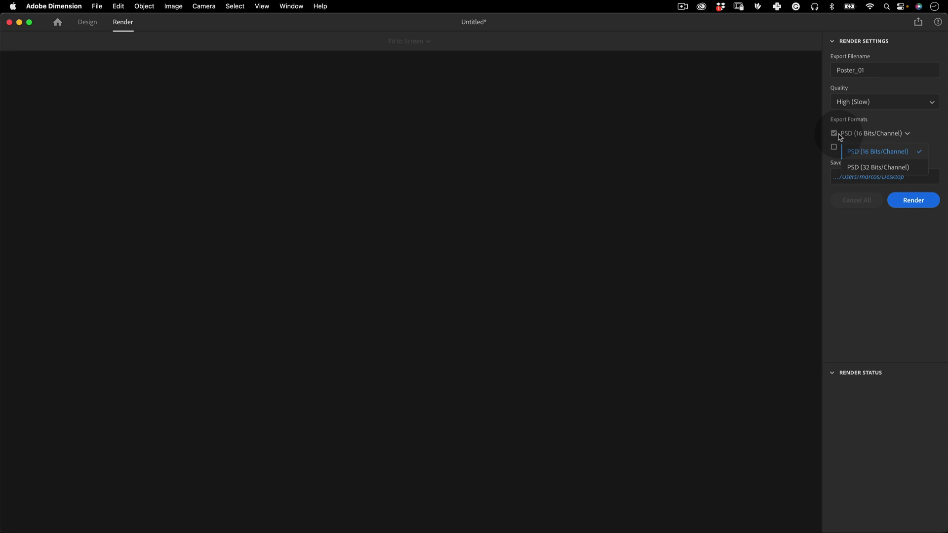
click(858, 133)
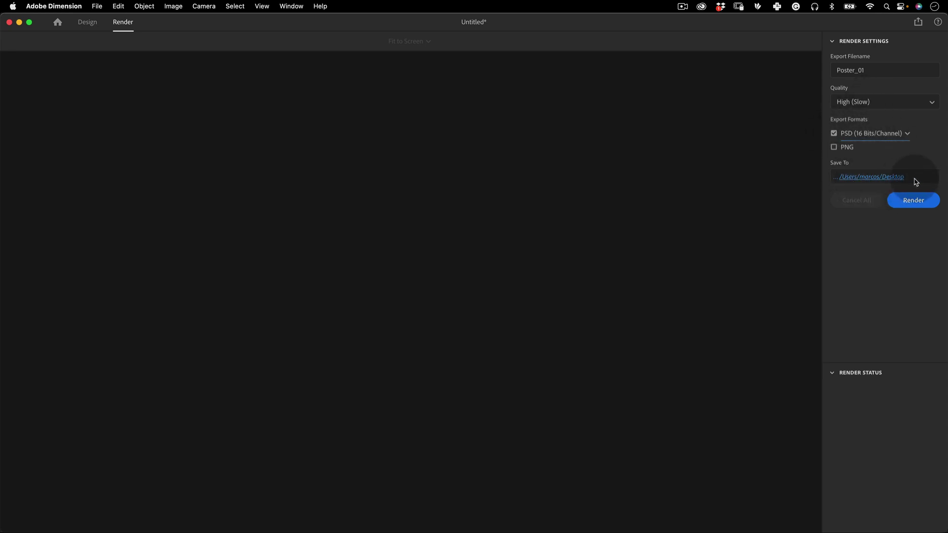
click(919, 201)
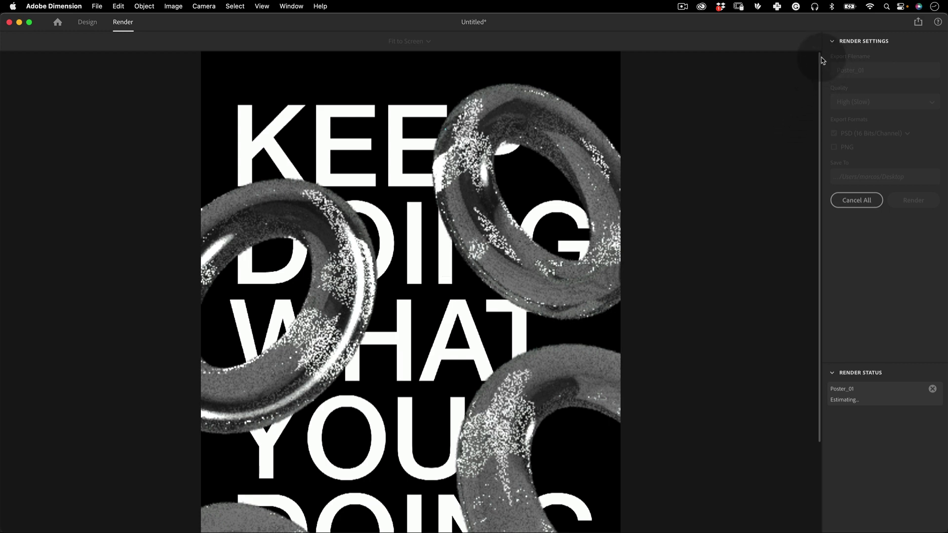
Monitor Render Status until Poster_01 finishes with a 00:05:23 render time.
scroll(810, 89, down, 5)
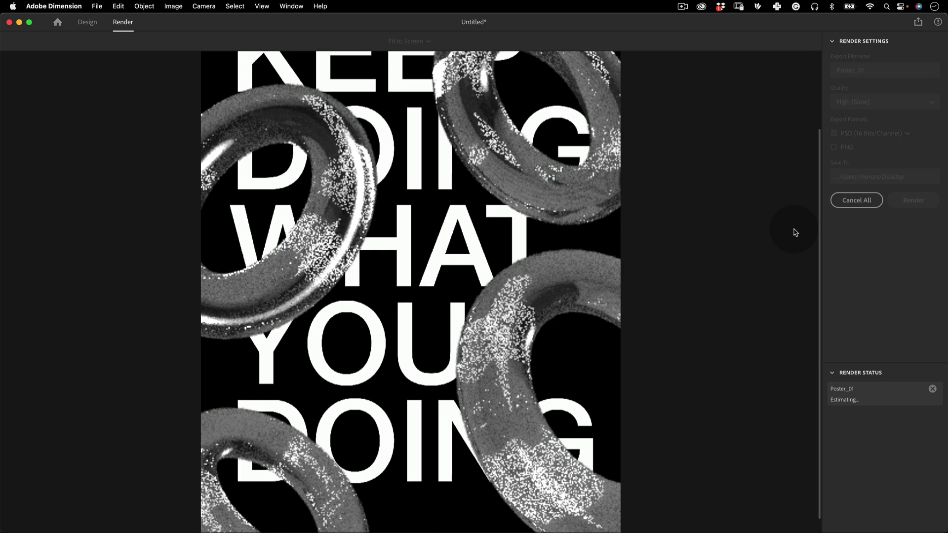
scroll(816, 172, up, 3)
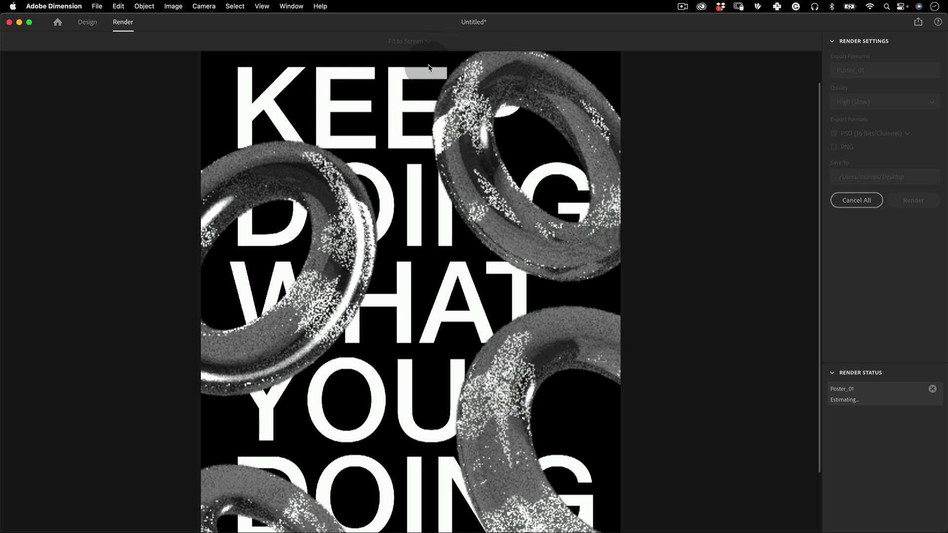
click(834, 216)
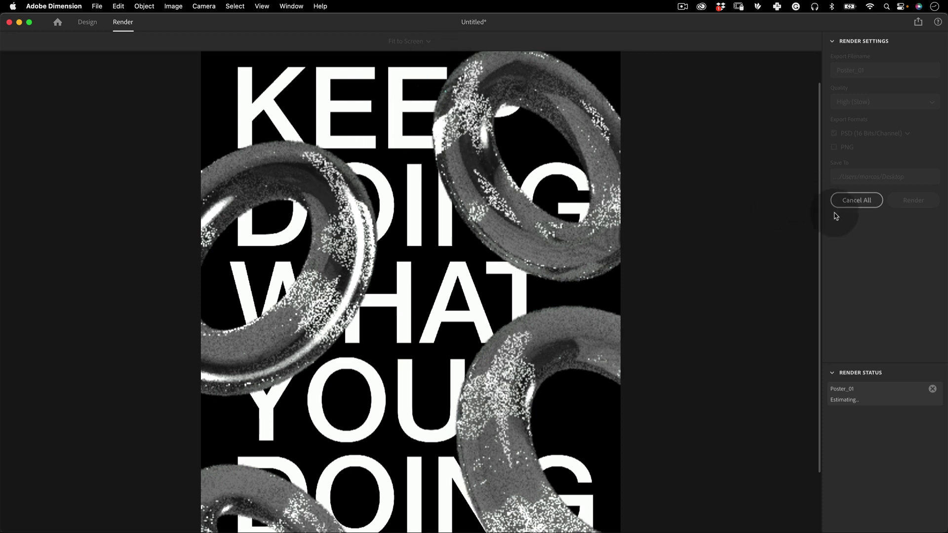
drag(821, 205, 817, 328)
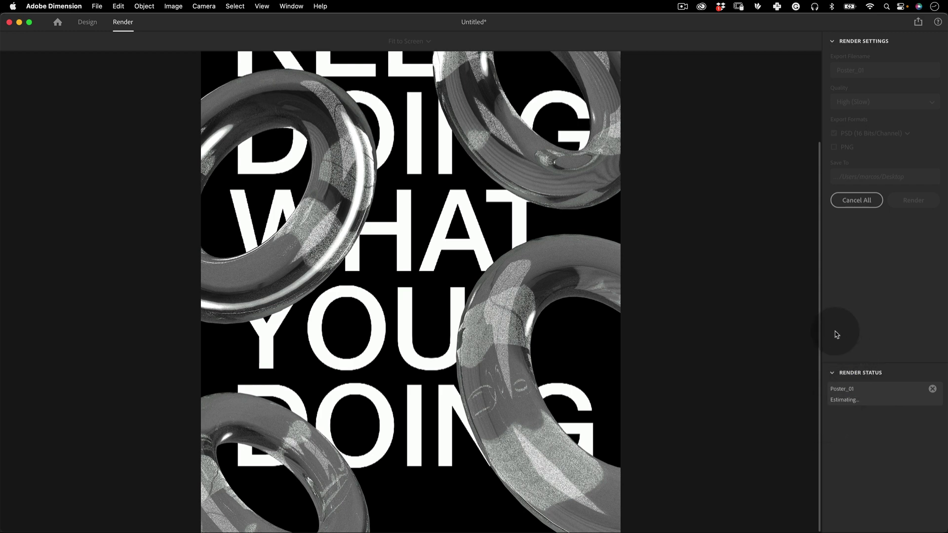
scroll(818, 286, up, 5)
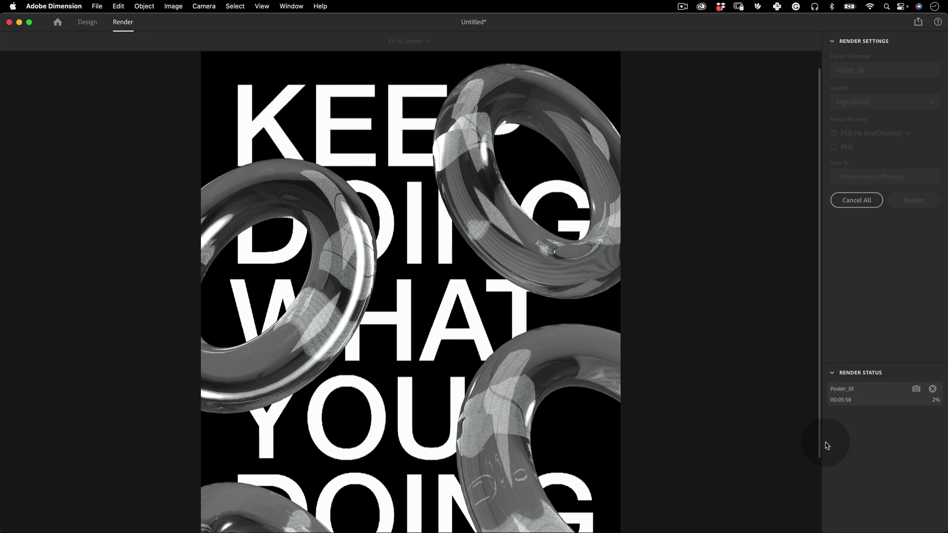
click(682, 6)
click(686, 44)
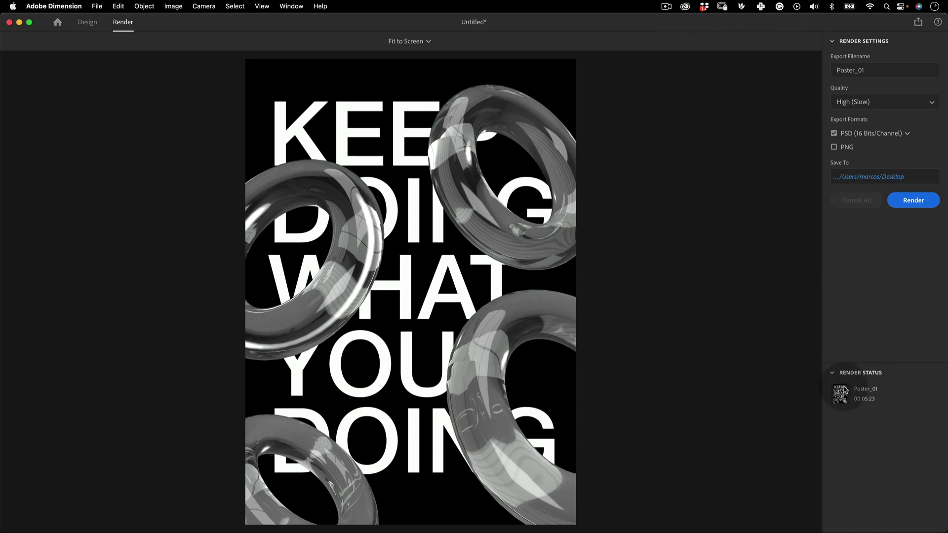
Switch to Finder and open Poster_01.psd from the Desktop in Photoshop.
click(865, 407)
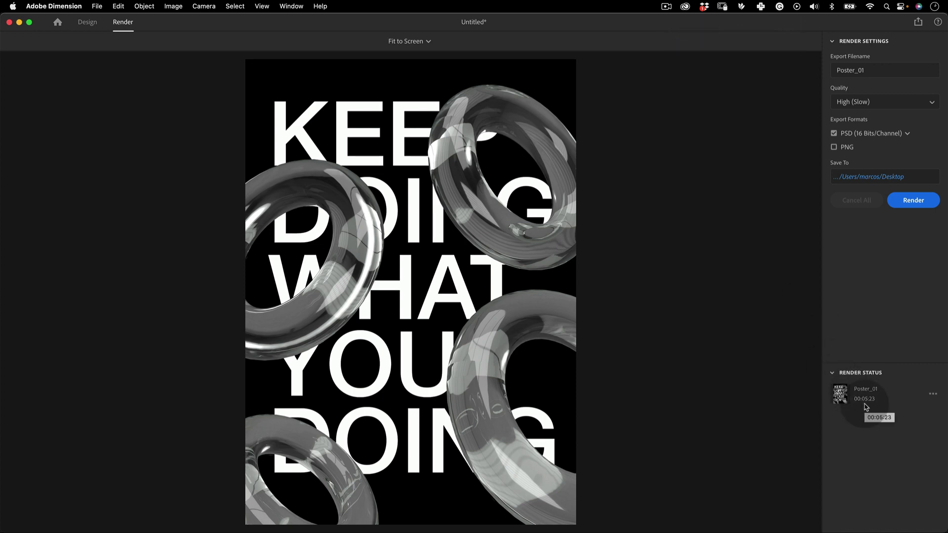
key(super+Tab)
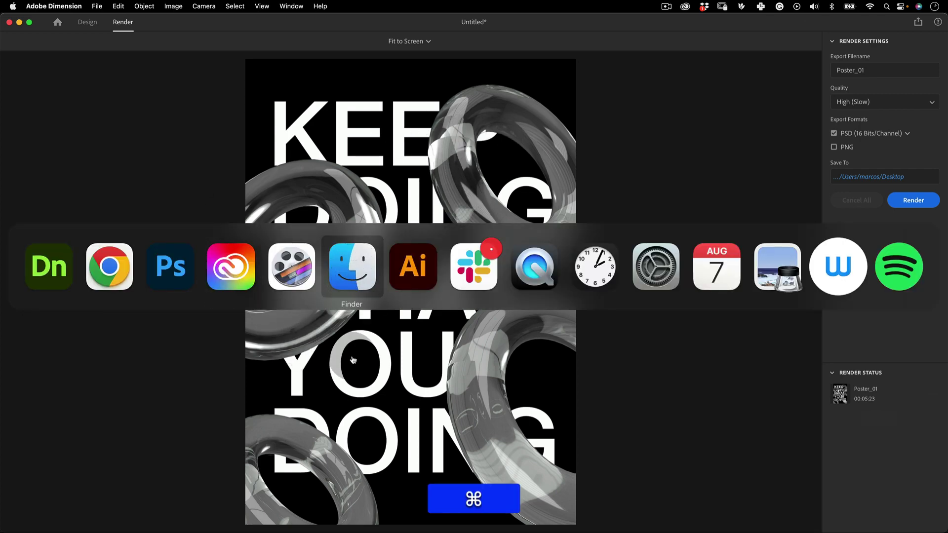
key(Escape)
key(super+Tab)
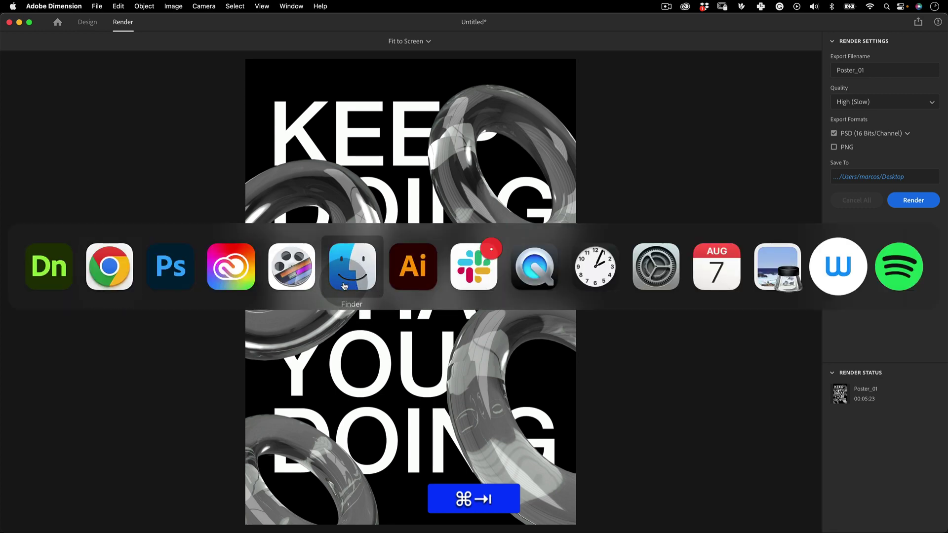
key(Escape)
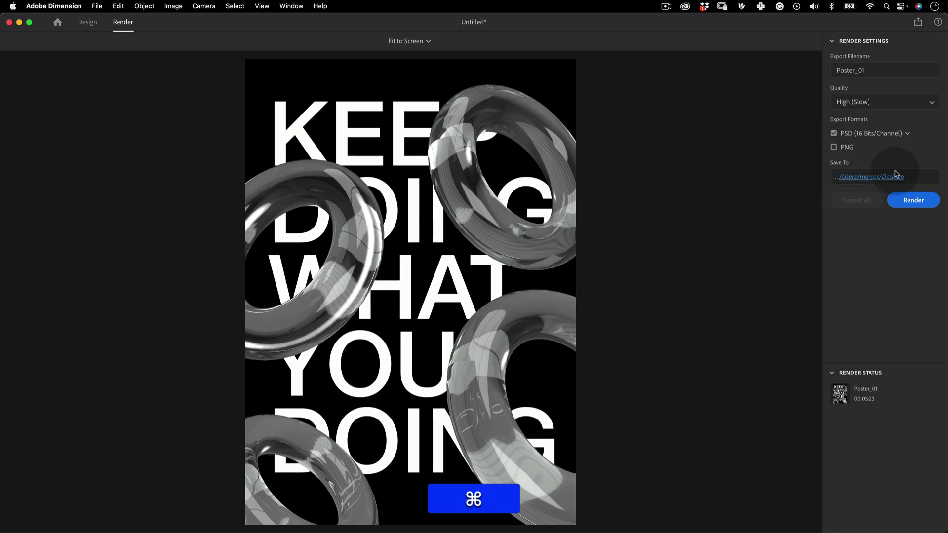
click(875, 181)
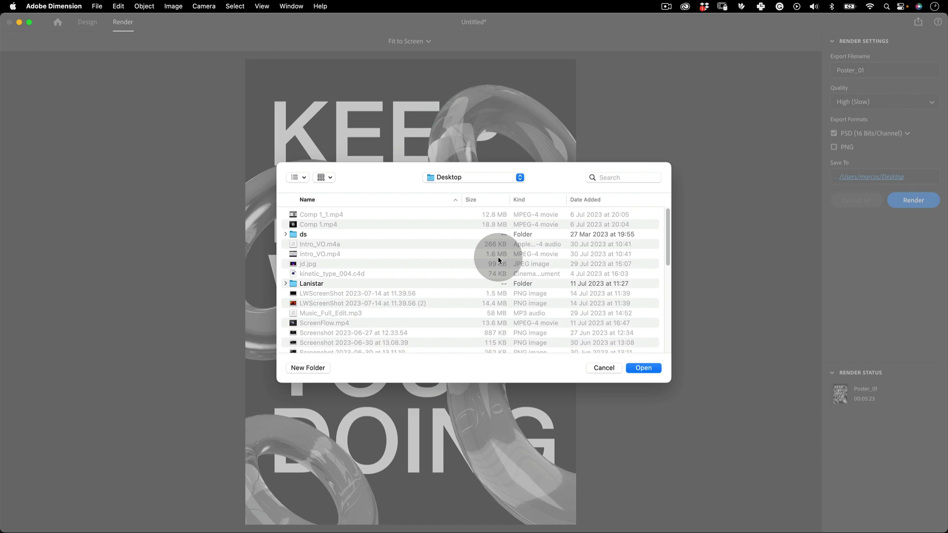
key(Escape)
key(super+Tab)
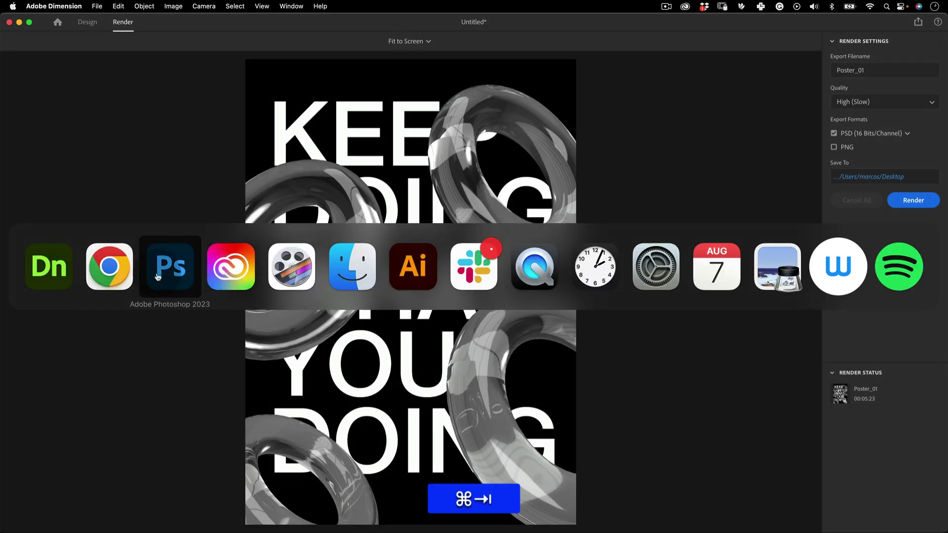
click(334, 279)
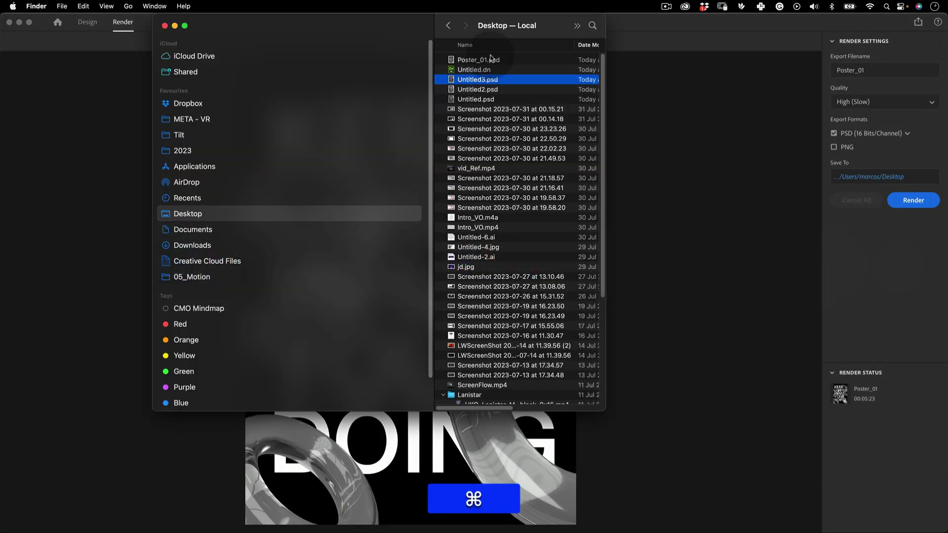
click(511, 60)
double_click(493, 61)
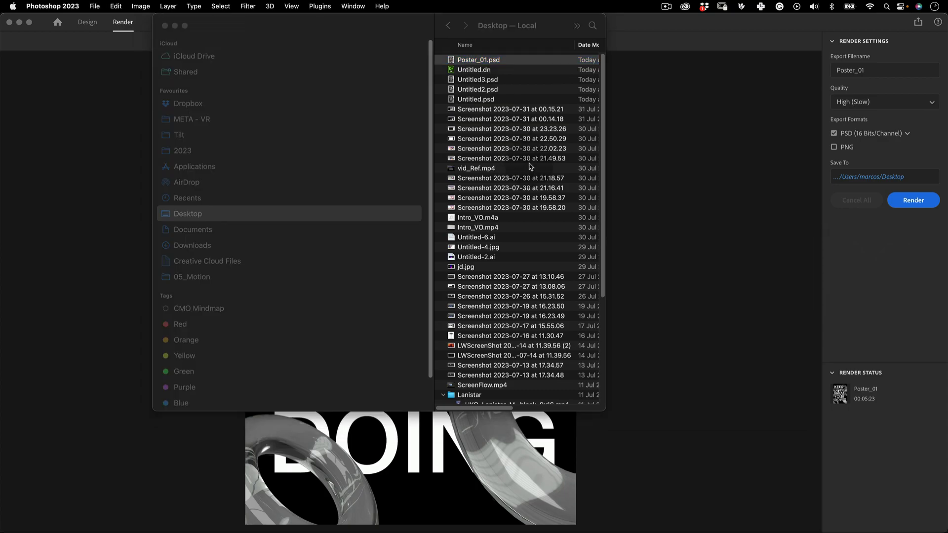
Zoom in on the glass rings and select the Background Color layer.
key(z)
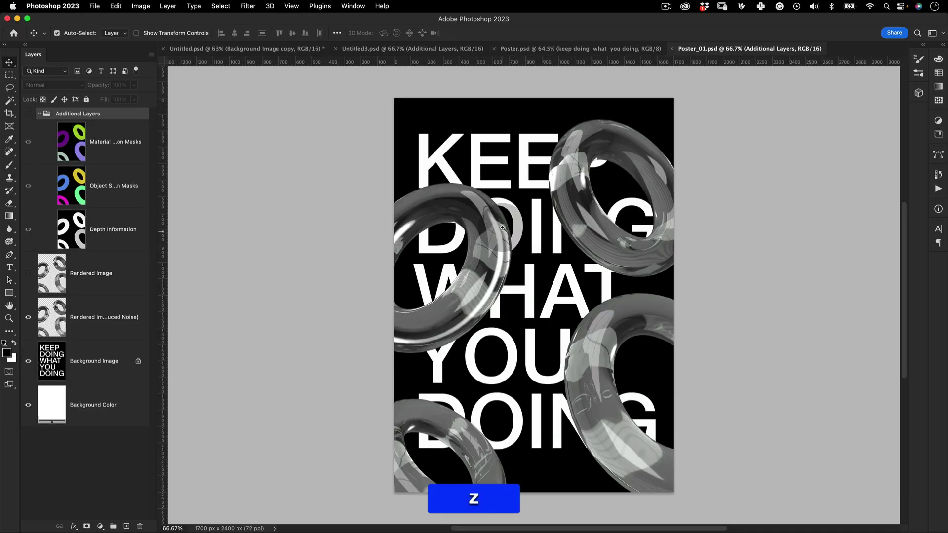
key(space)
drag(473, 253, 380, 237)
key(z)
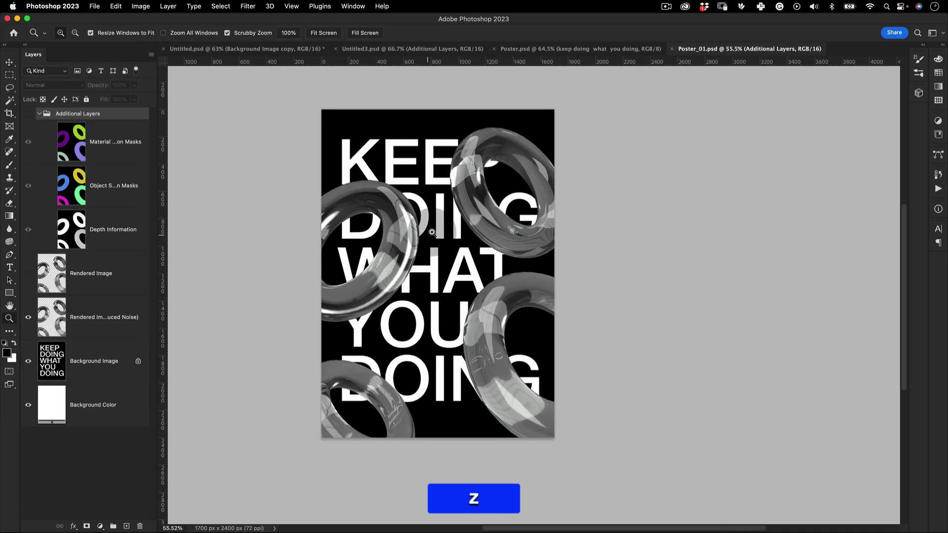
drag(429, 218, 452, 217)
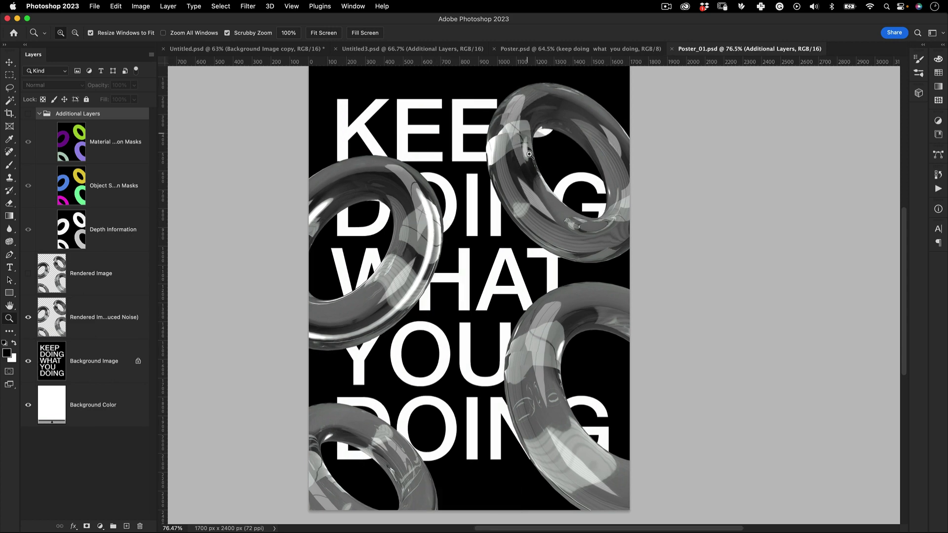
drag(530, 169, 508, 170)
key(v)
click(489, 184)
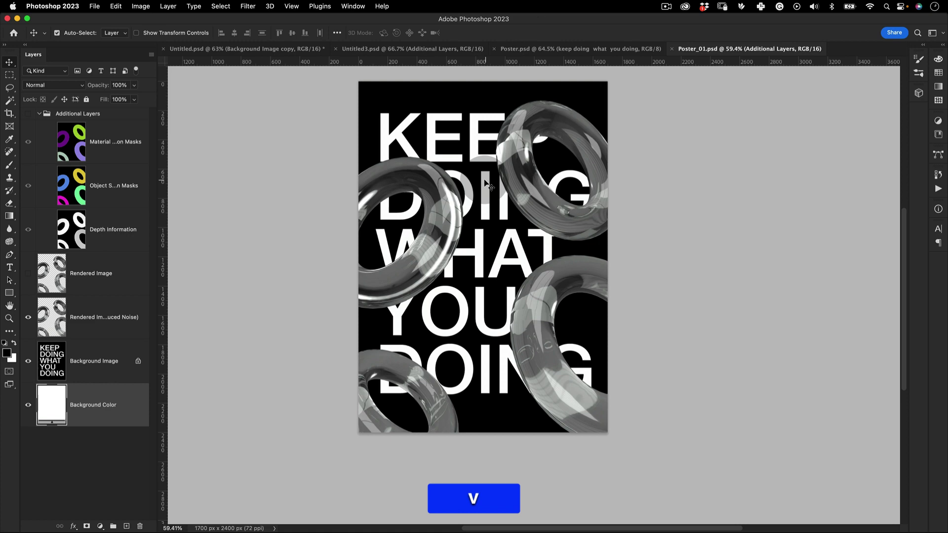
alt+click(28, 362)
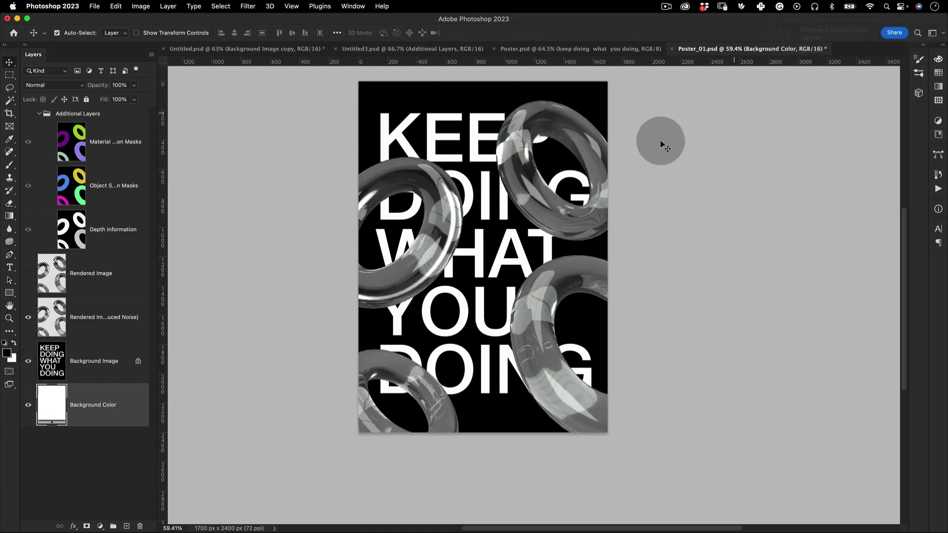
click(740, 131)
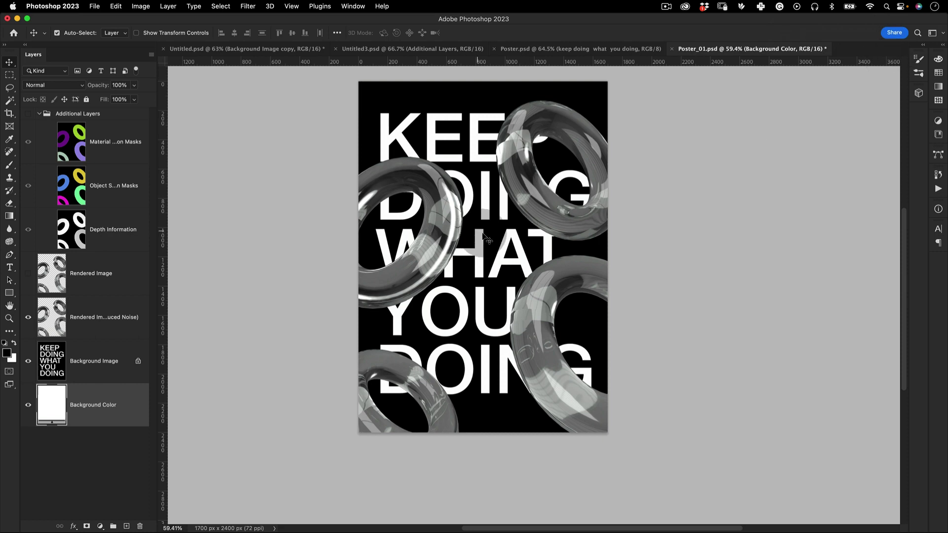
drag(470, 218, 456, 242)
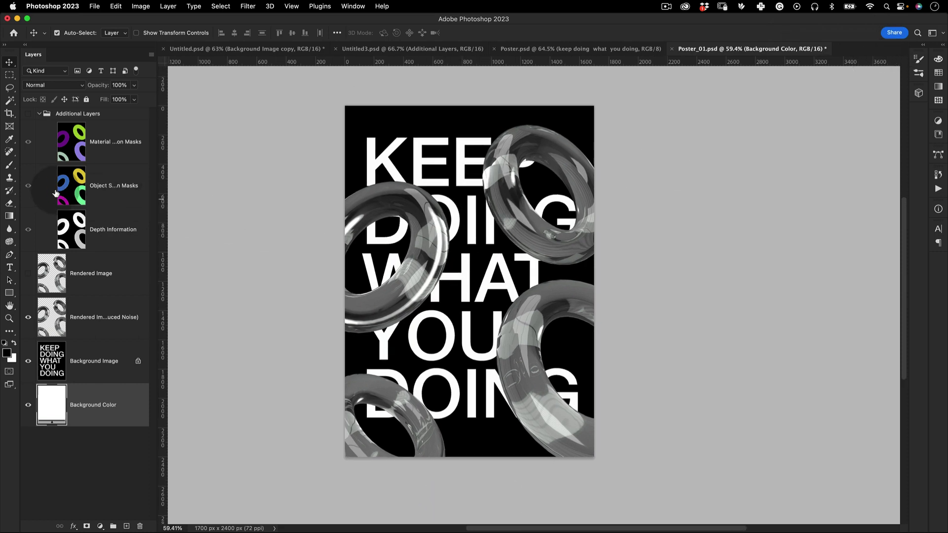
On the Material Selection Masks layer, select the left glass ring with the Magic Wand.
click(71, 139)
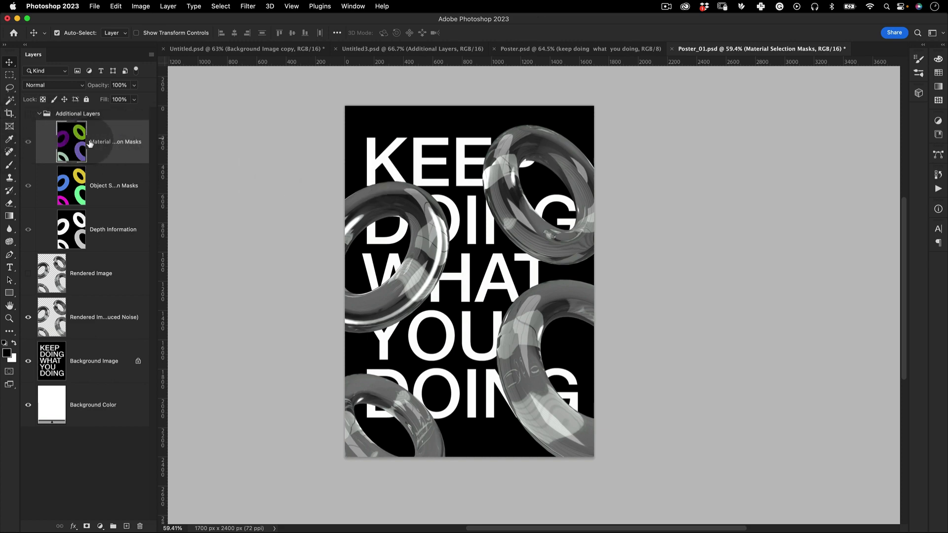
drag(160, 126, 229, 126)
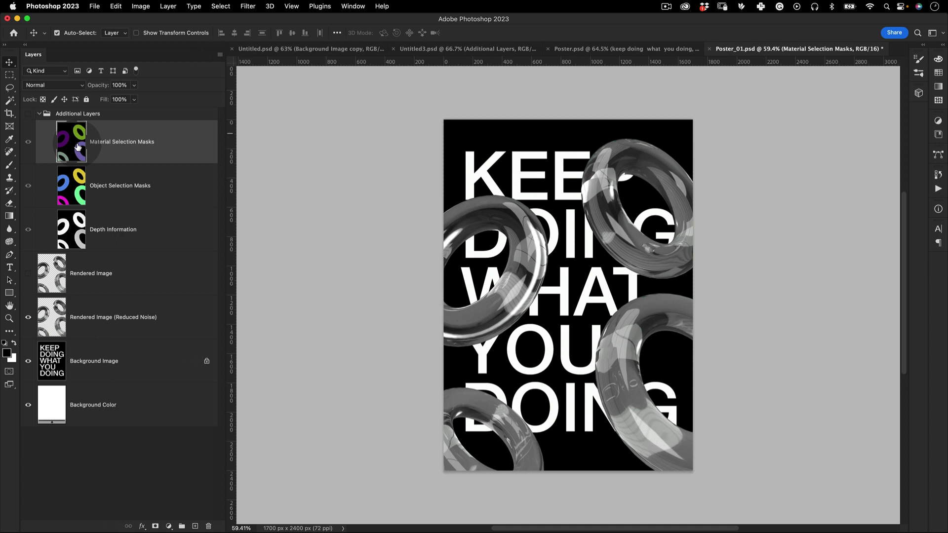
key(space)
drag(494, 247, 443, 228)
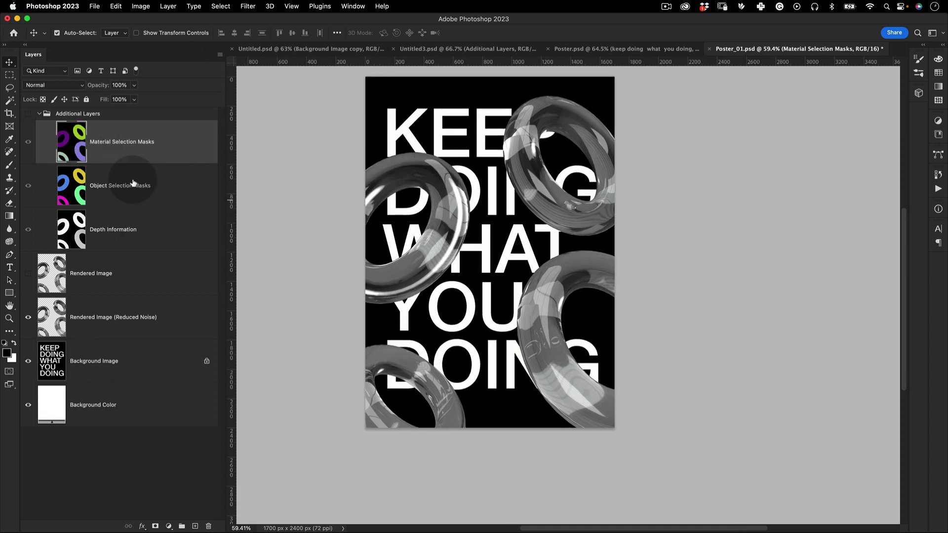
key(shift+w)
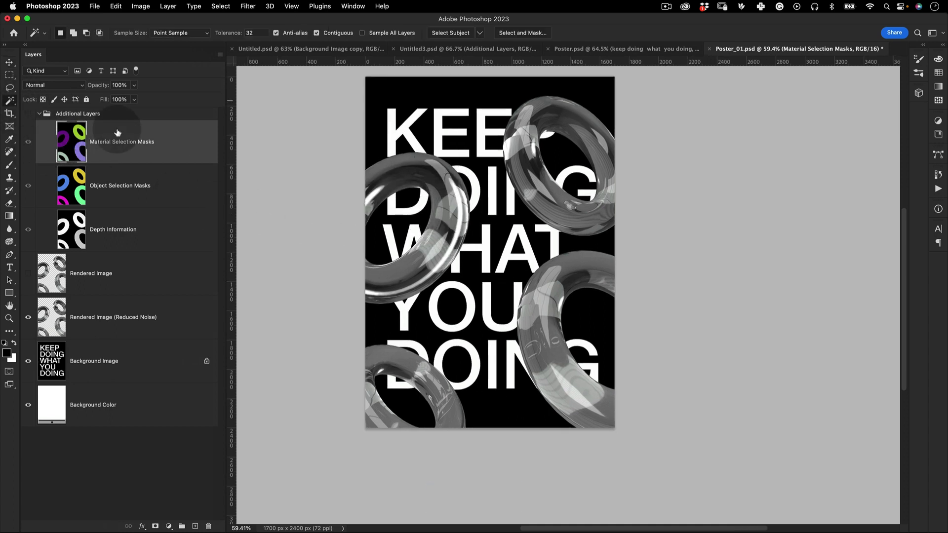
click(416, 180)
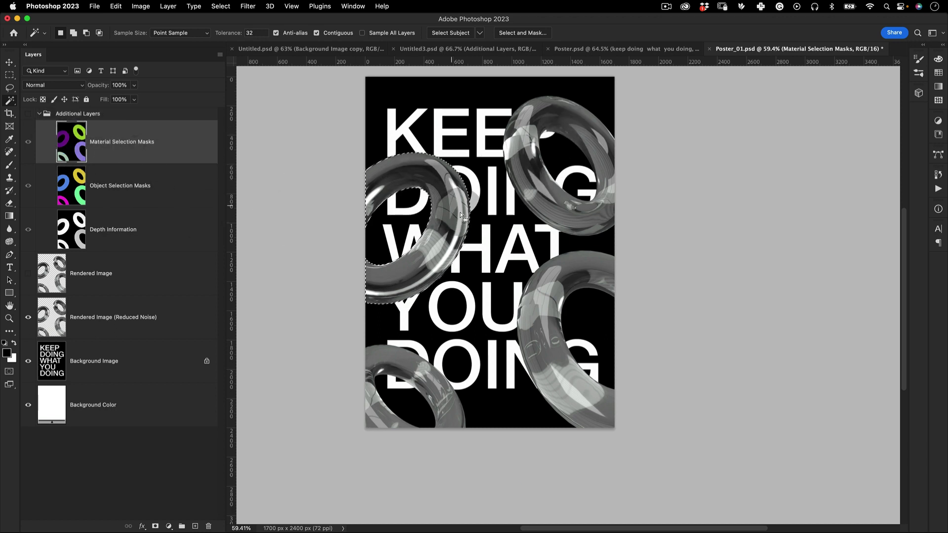
drag(461, 212, 424, 202)
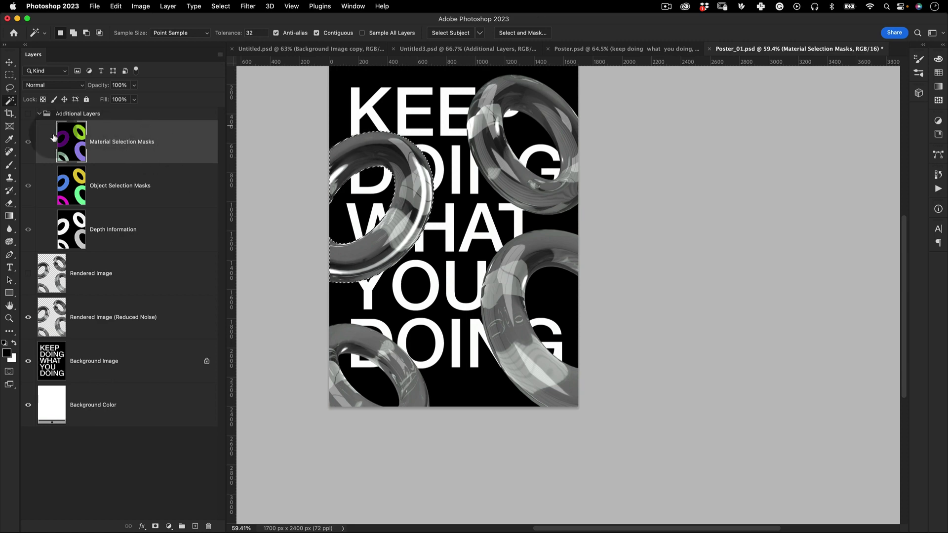
Solo Rendered Image, deselect, select the Reduced Noise render, and collapse Additional Layers.
click(39, 276)
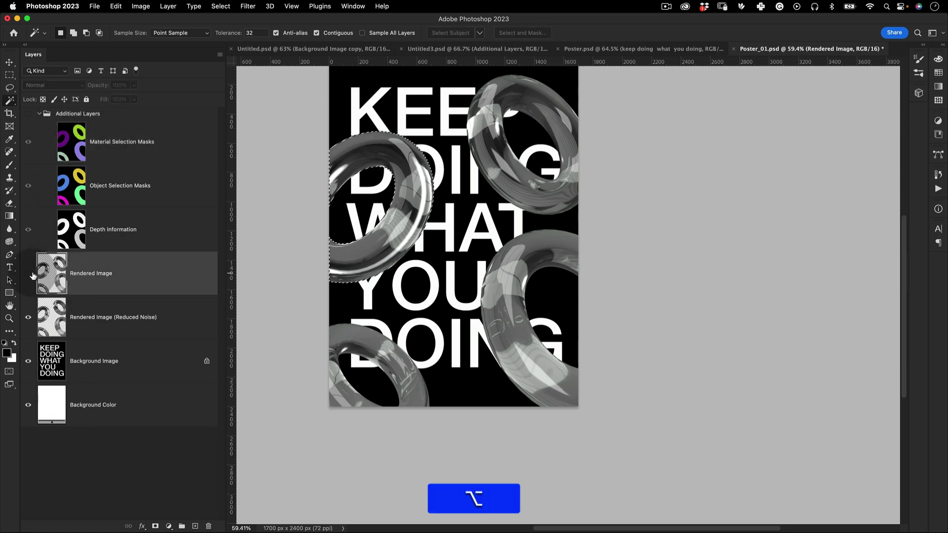
alt+click(34, 272)
key(super+d)
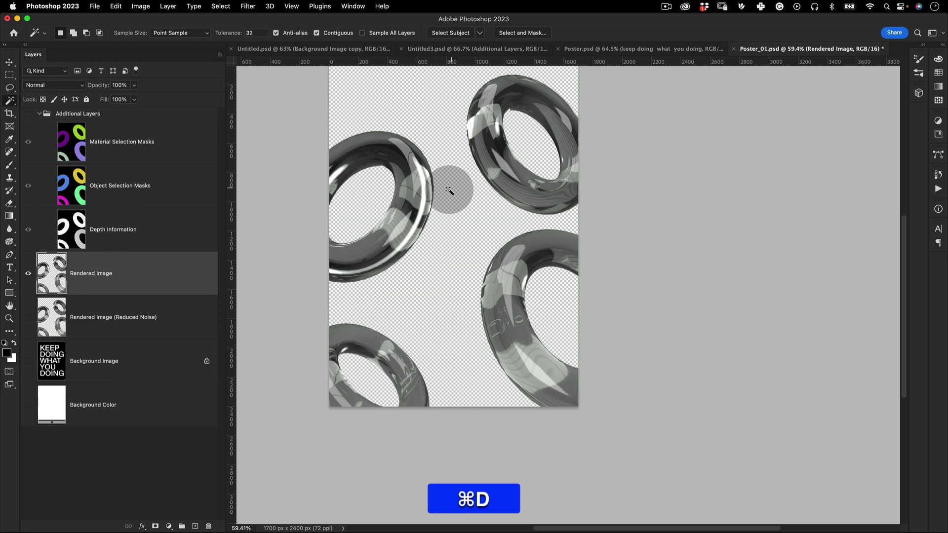
alt+click(28, 273)
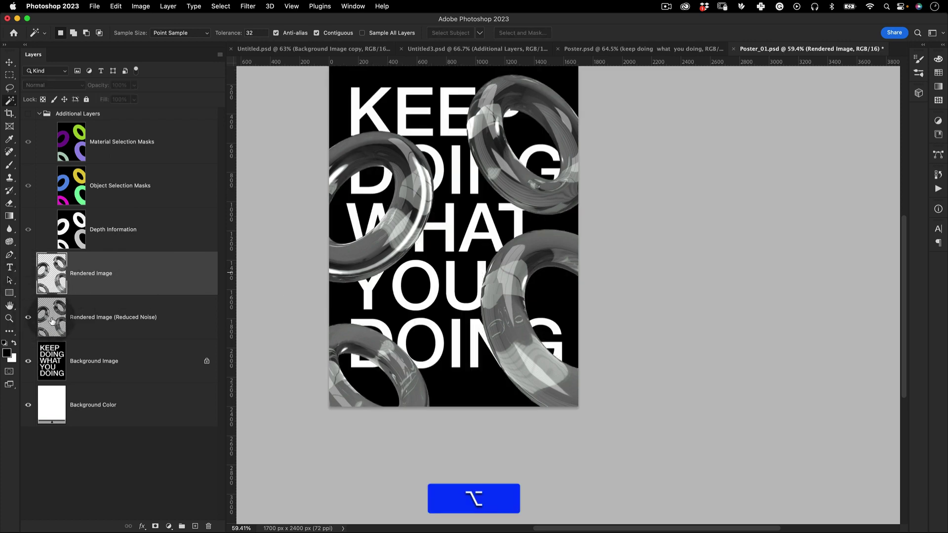
click(131, 319)
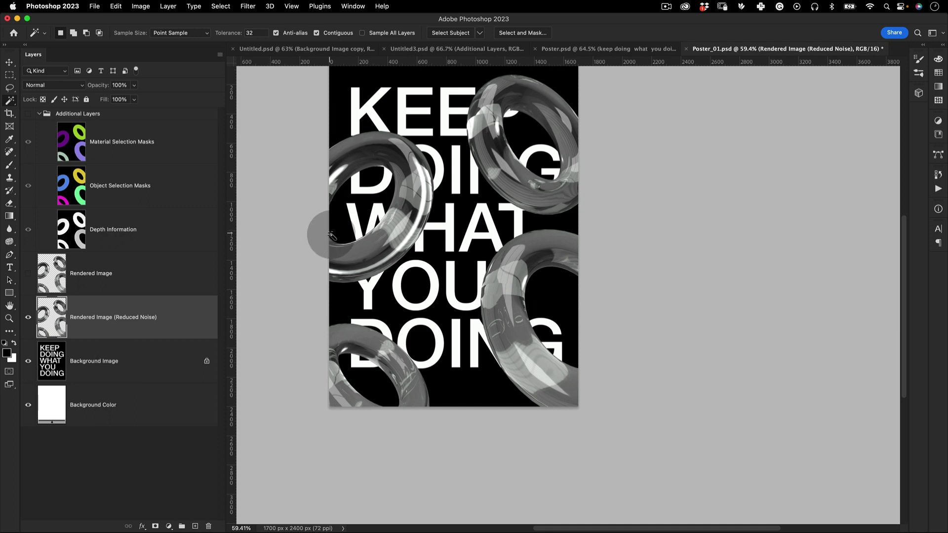
key(space)
drag(489, 167, 480, 203)
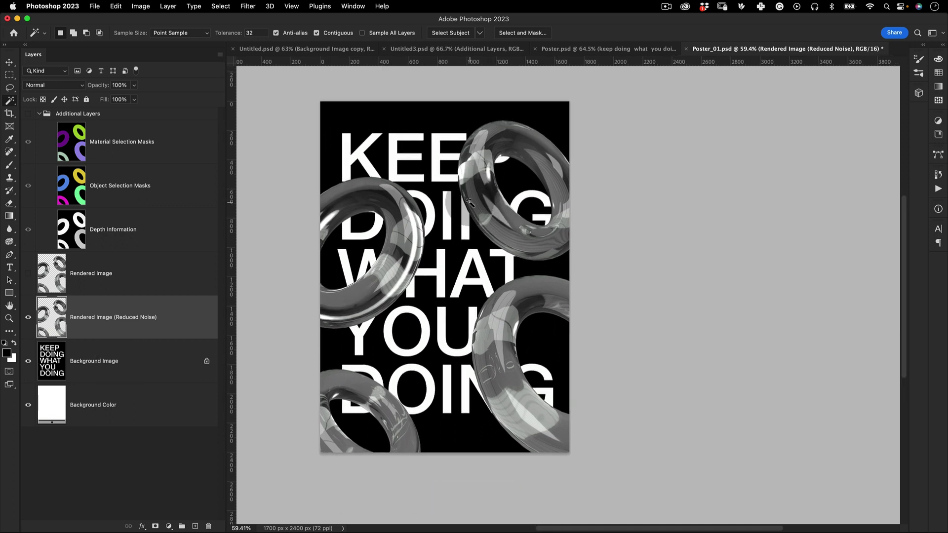
click(42, 114)
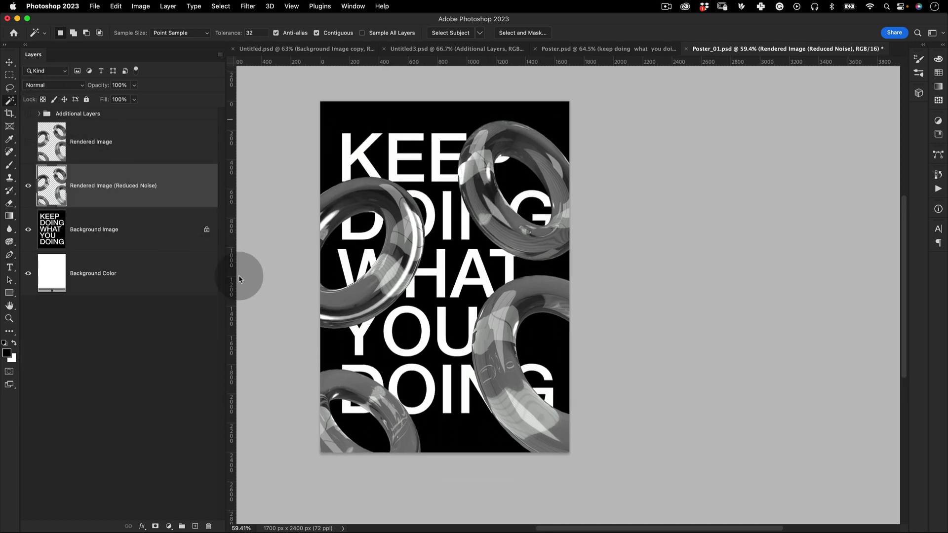
click(169, 527)
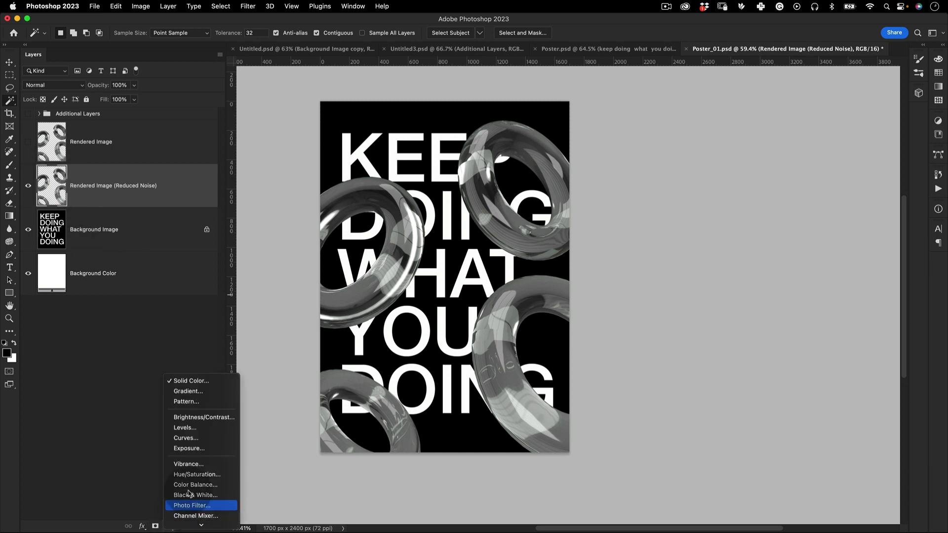
click(213, 438)
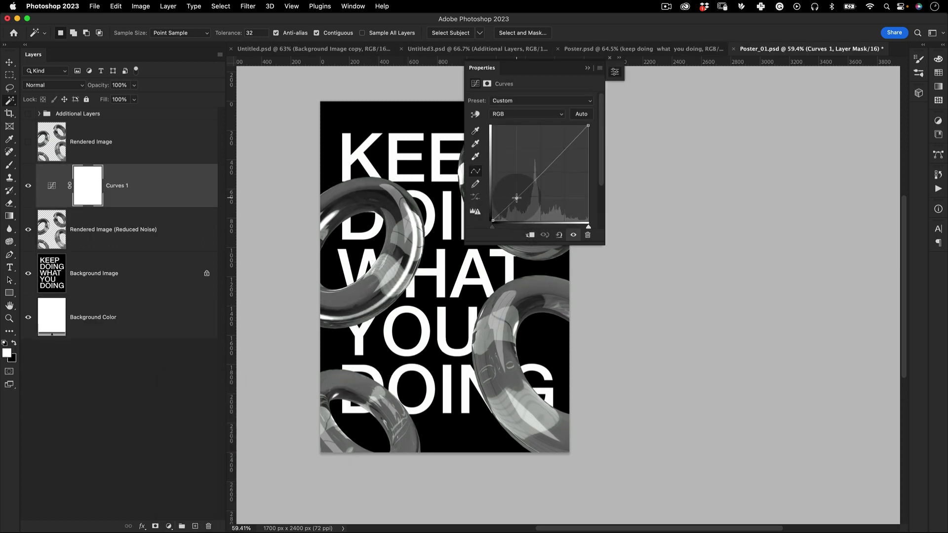
drag(516, 198, 522, 206)
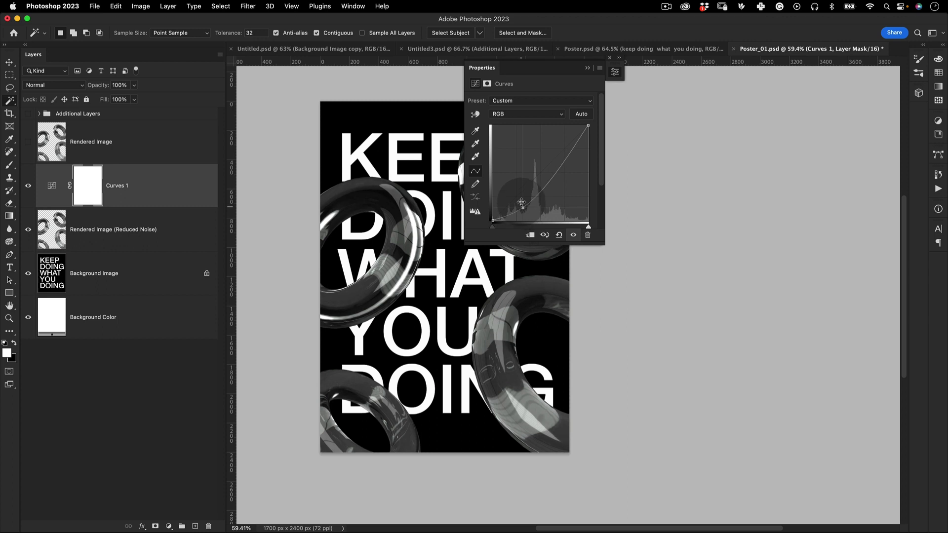
drag(571, 148, 565, 143)
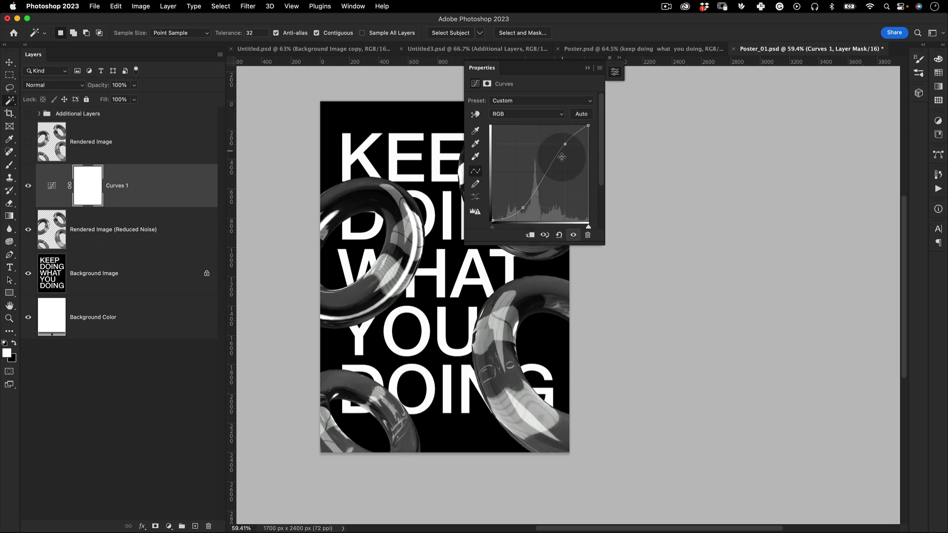
drag(528, 210, 530, 212)
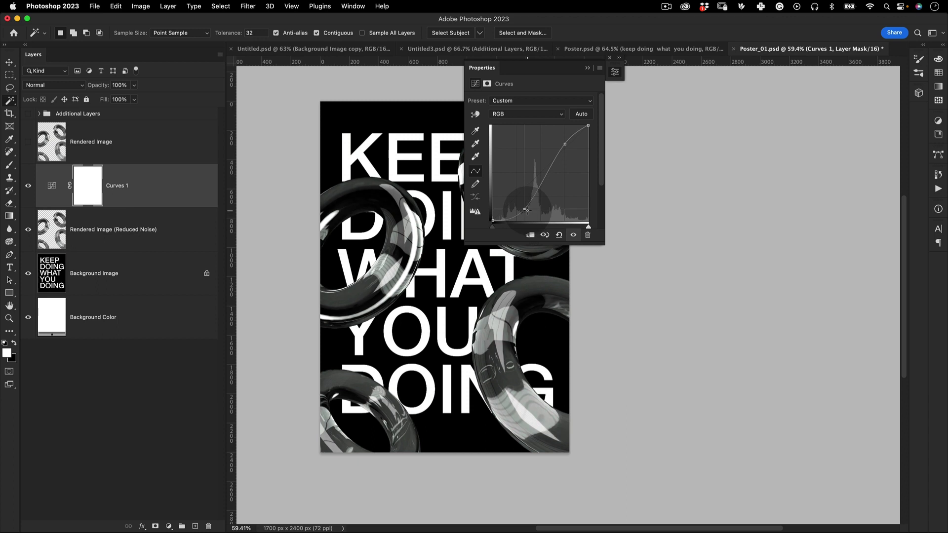
drag(564, 145, 565, 149)
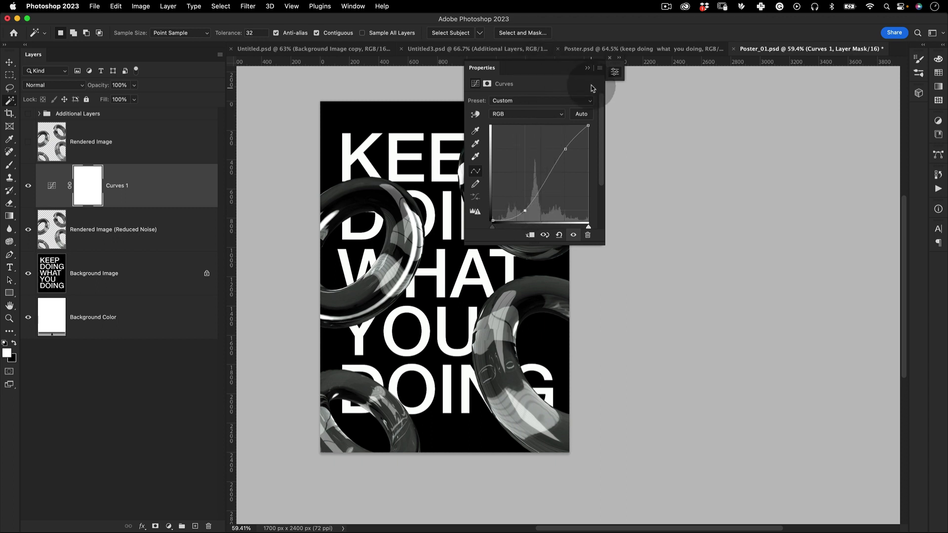
click(614, 72)
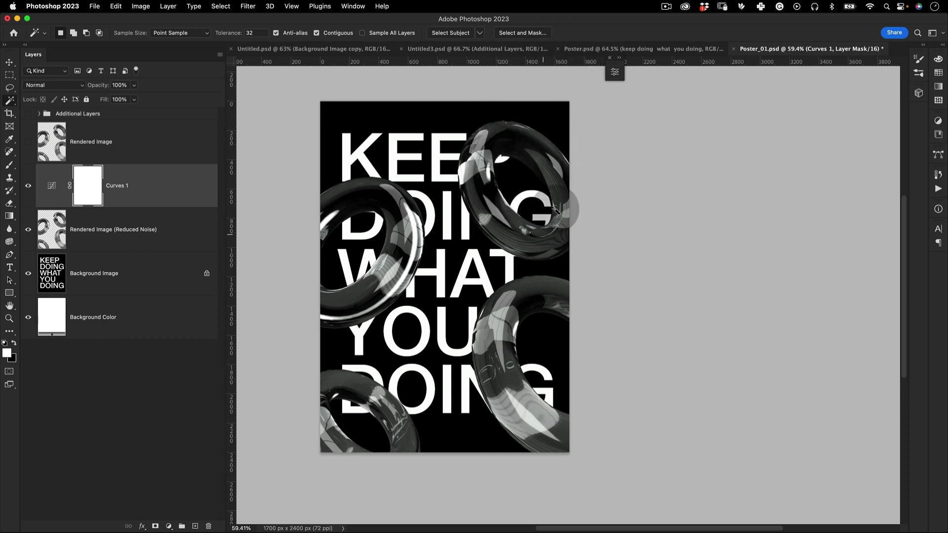
drag(48, 187, 35, 125)
click(28, 132)
click(28, 132)
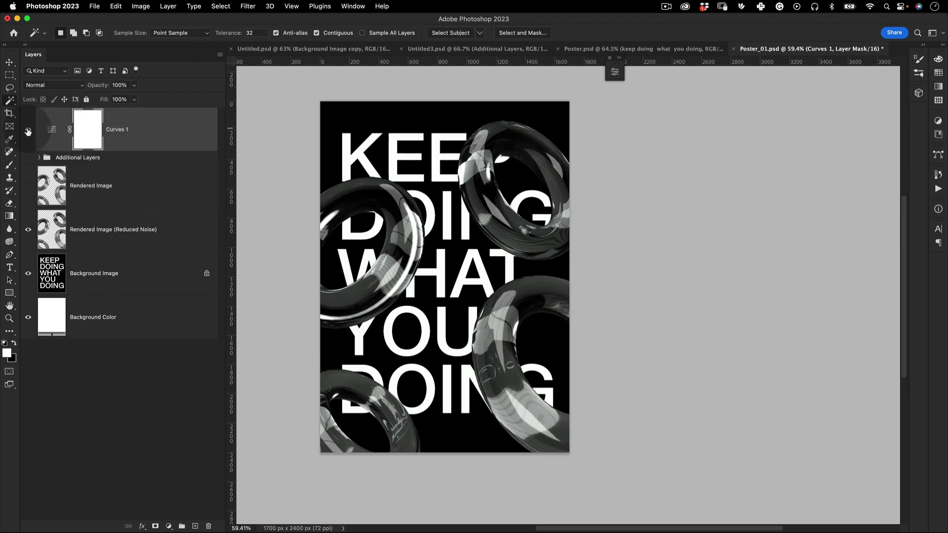
click(28, 133)
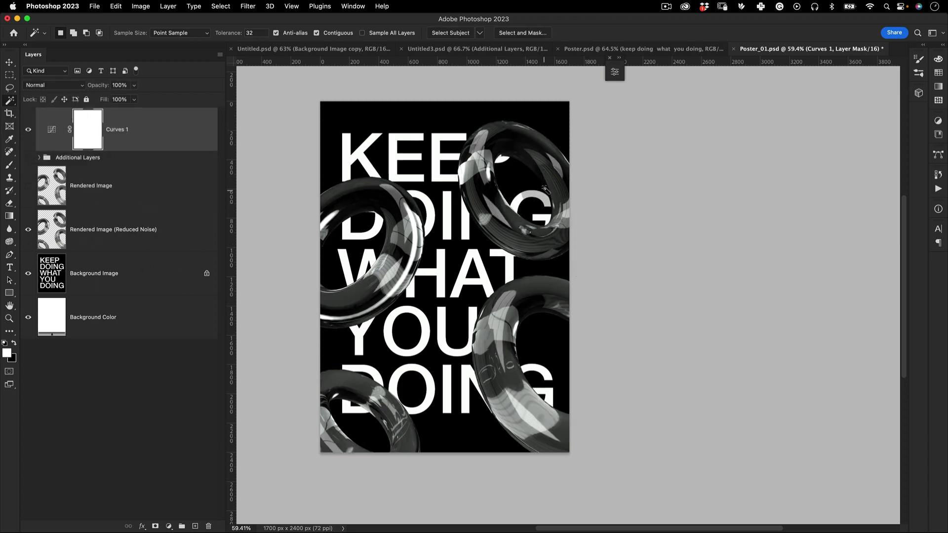
click(29, 131)
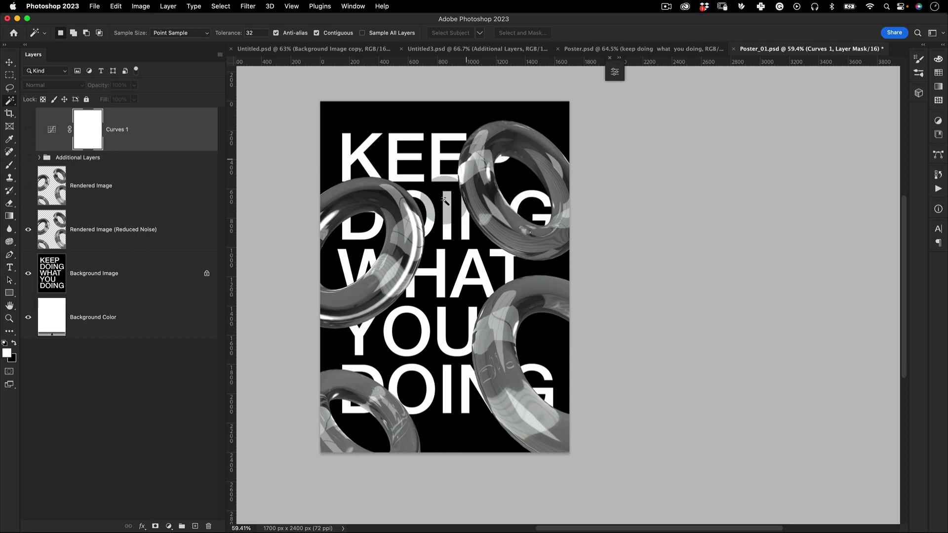
click(29, 131)
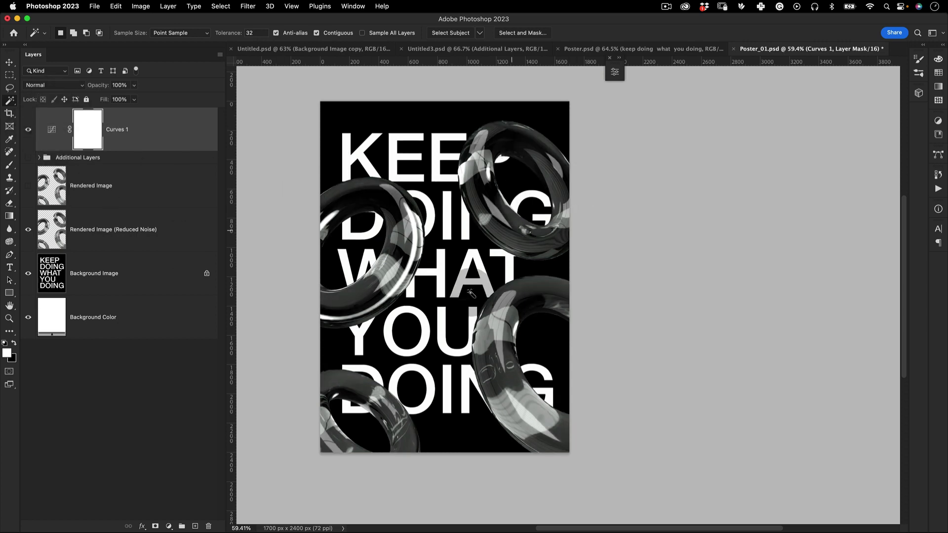
key(z)
mouse_move(494, 228)
mouse_down()
mouse_move(444, 227)
mouse_move(486, 226)
mouse_move(473, 225)
mouse_move(482, 234)
mouse_up()
key(space)
key(z)
click(494, 203)
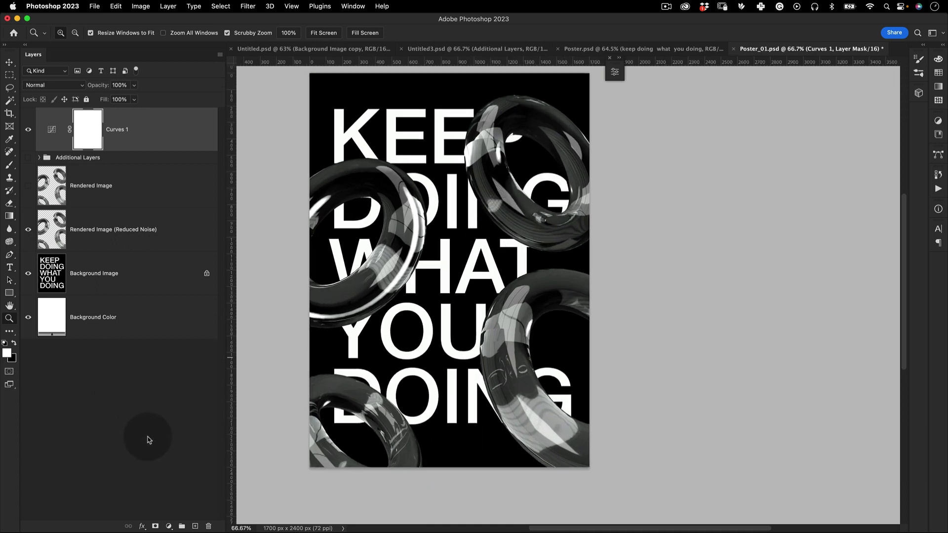
Add a new Layer 1 above Curves 1 and fill it with black.
click(195, 527)
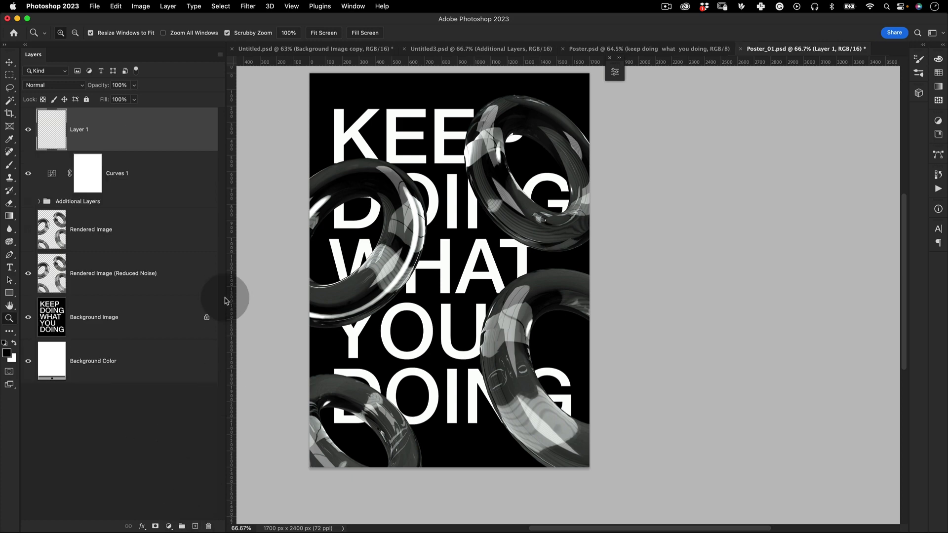
key(alt)
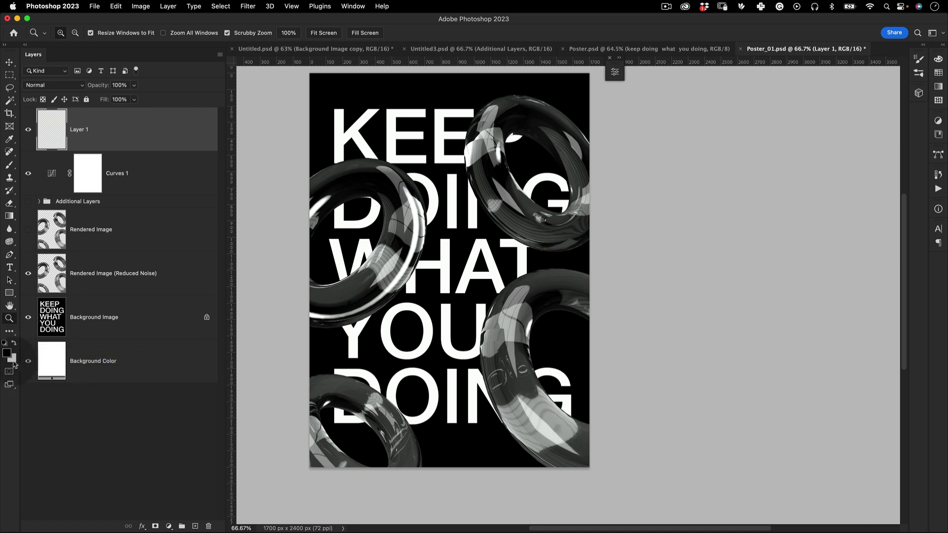
key(alt+BackSpace)
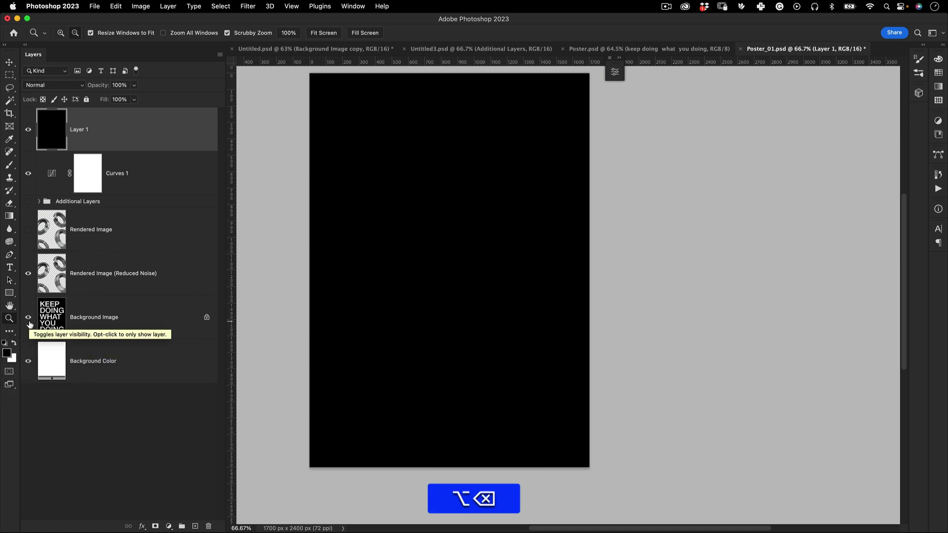
Apply Add Noise at 50%, Uniform, Monochromatic to the black layer.
click(248, 6)
mouse_move(360, 160)
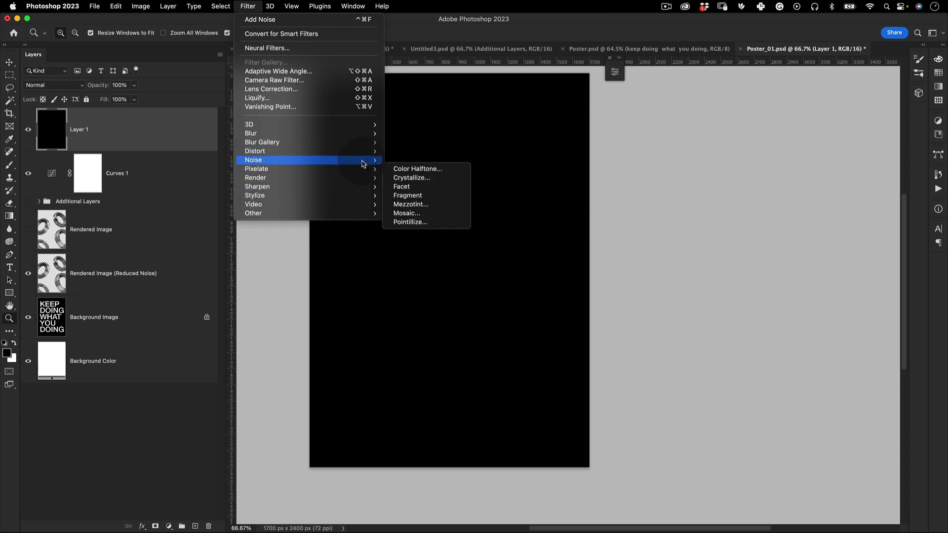
click(437, 159)
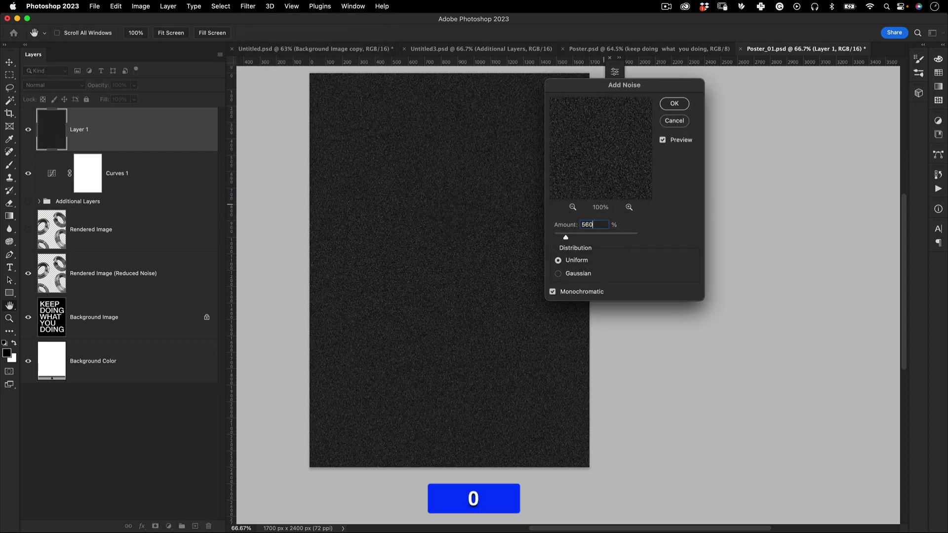
text(50)
key(Tab)
click(674, 105)
Set Layer 1's blend mode to Overlay and zoom in to inspect the grain.
click(52, 85)
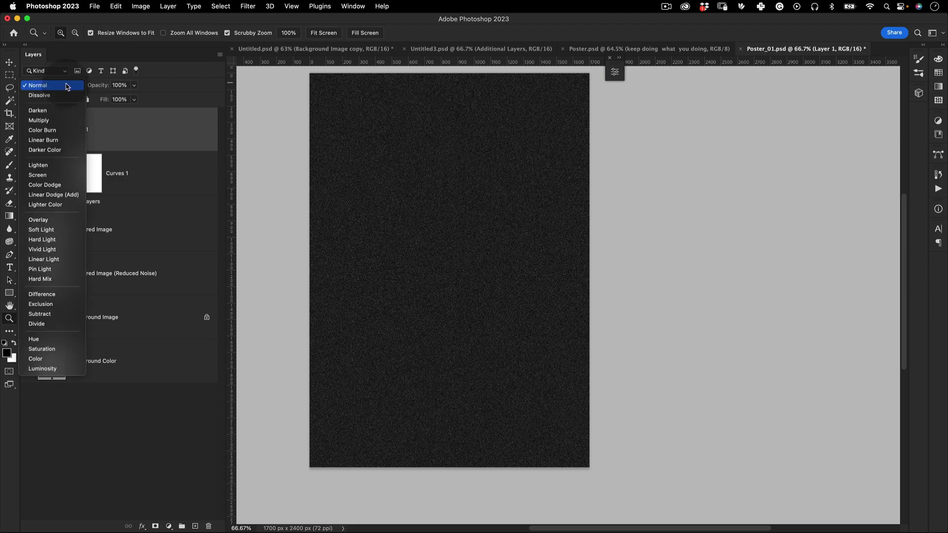
click(68, 222)
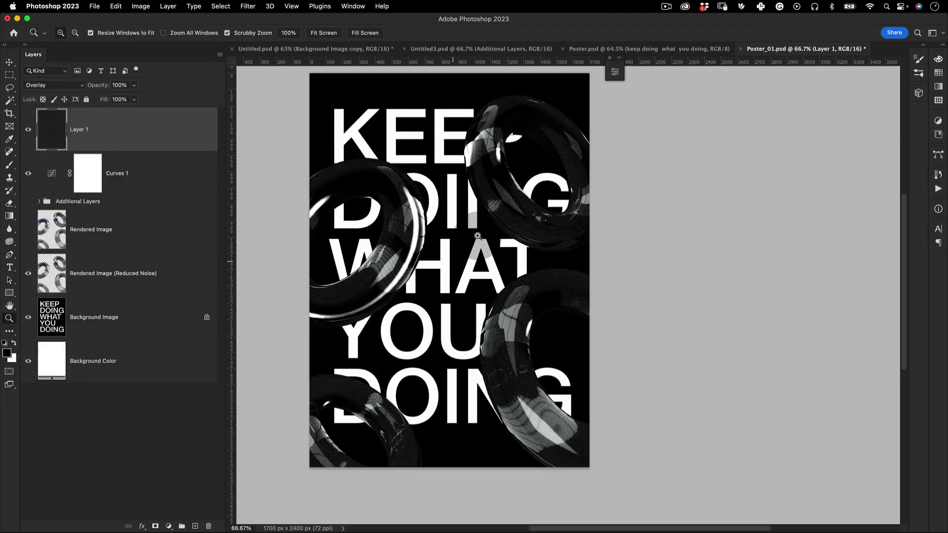
key(z)
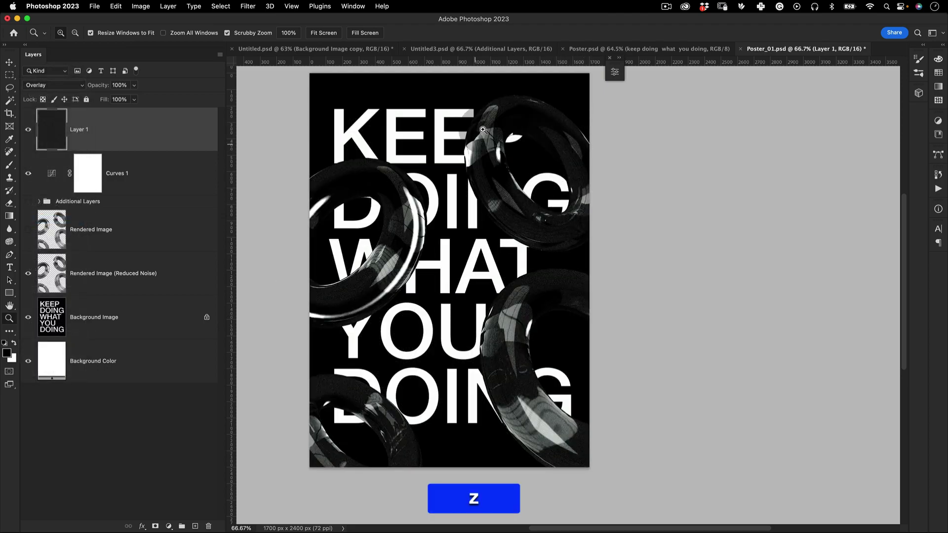
drag(467, 151, 528, 109)
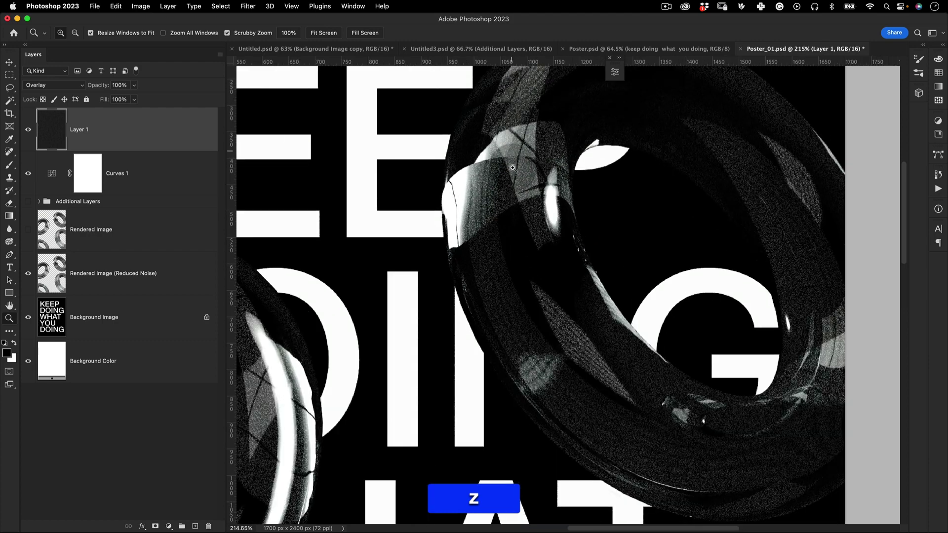
drag(494, 183, 474, 185)
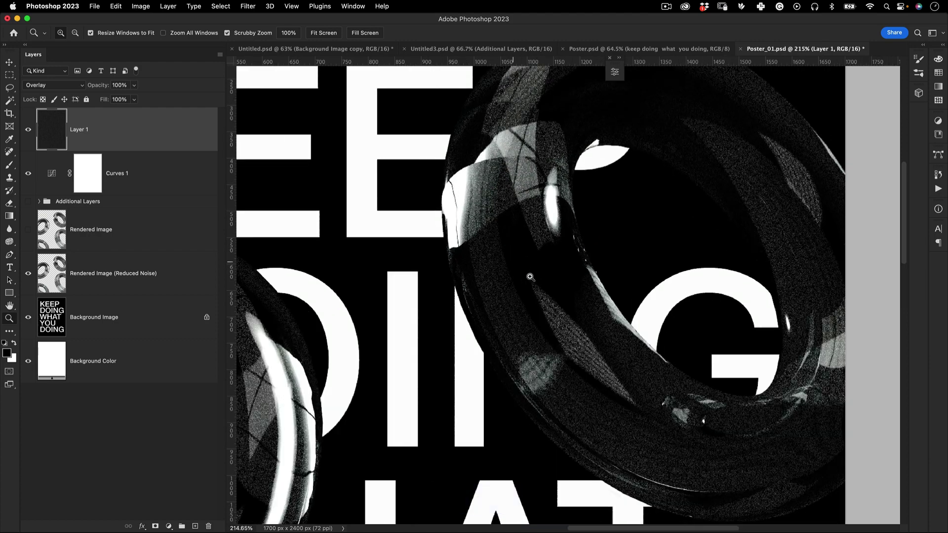
key(z)
key(space)
drag(529, 318, 499, 208)
key(z)
key(space)
Duplicate the noise layer and set the copy to Screen at 28% opacity.
key(super)
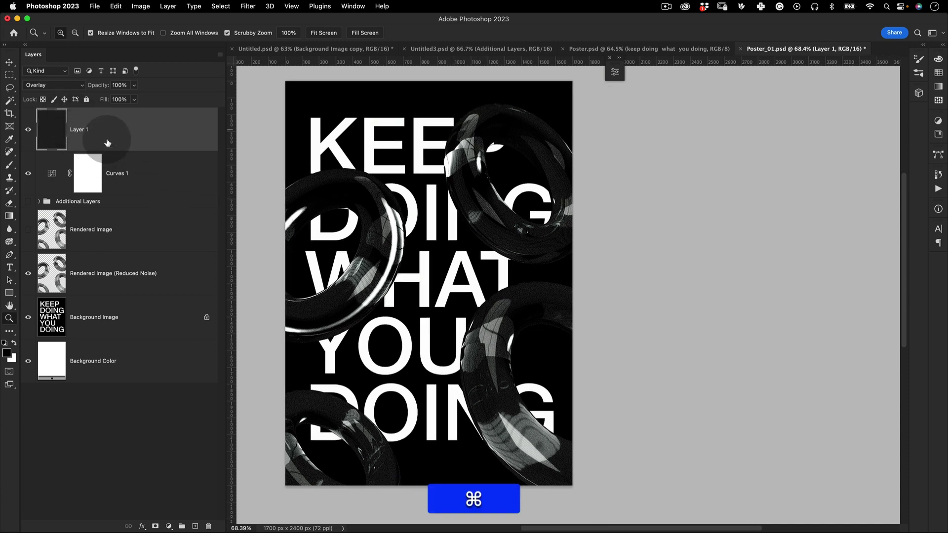
key(super+j)
click(59, 84)
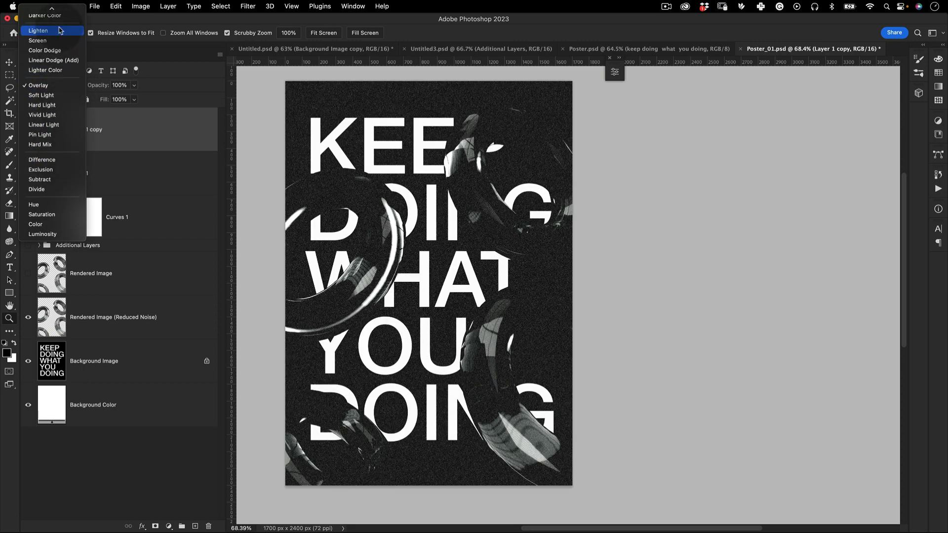
click(57, 42)
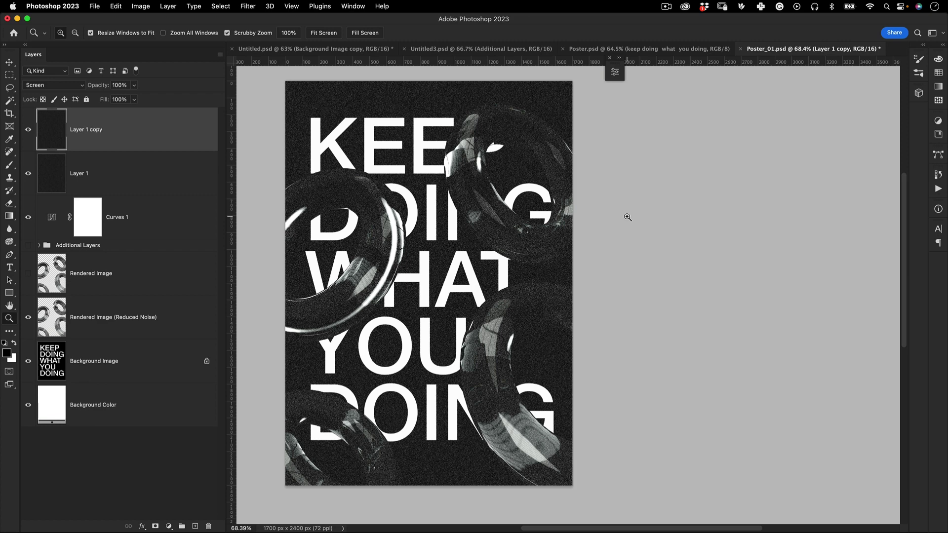
click(134, 99)
drag(132, 100, 104, 99)
key(z)
mouse_move(513, 129)
mouse_down()
mouse_move(554, 129)
mouse_move(513, 129)
mouse_up()
View Poster.psd, Untitled3.psd and Untitled.psd, then show Poster_01.psd in full-screen mode.
click(662, 50)
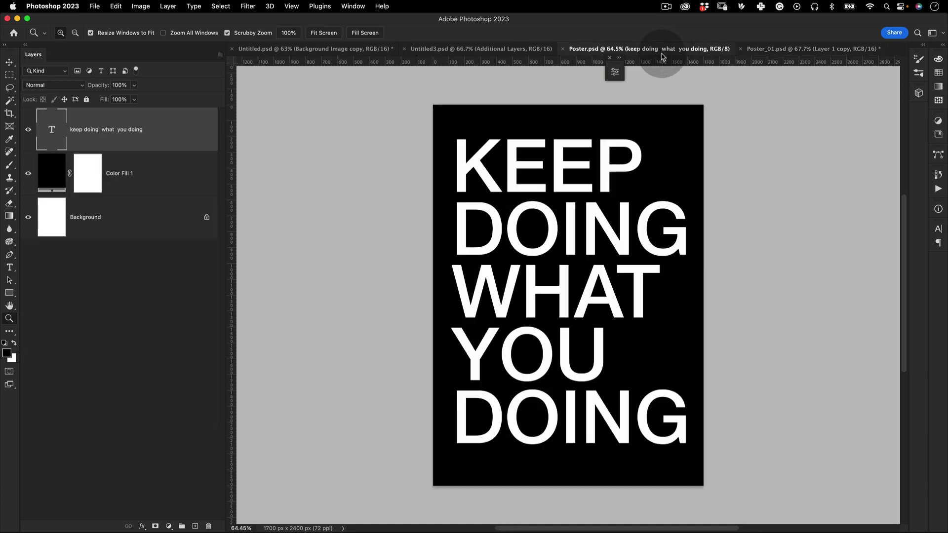
click(498, 50)
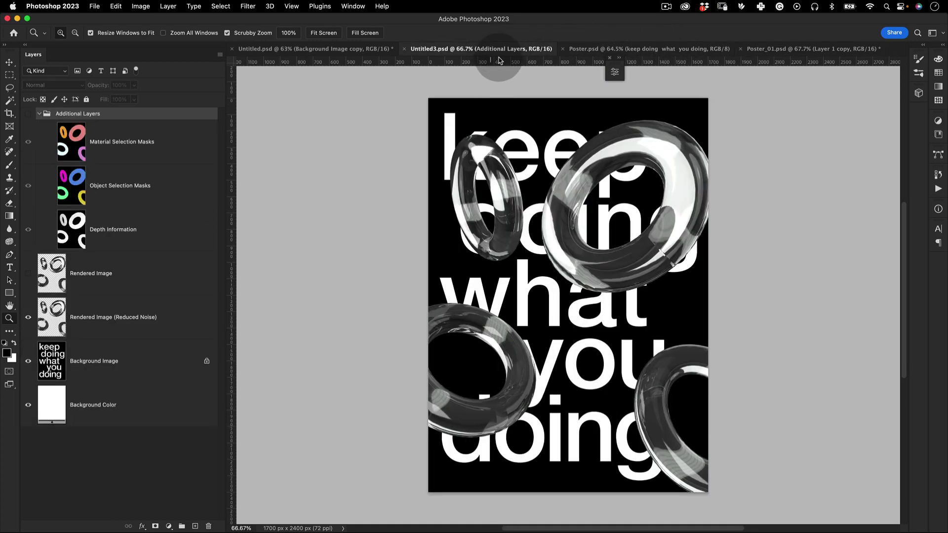
click(328, 49)
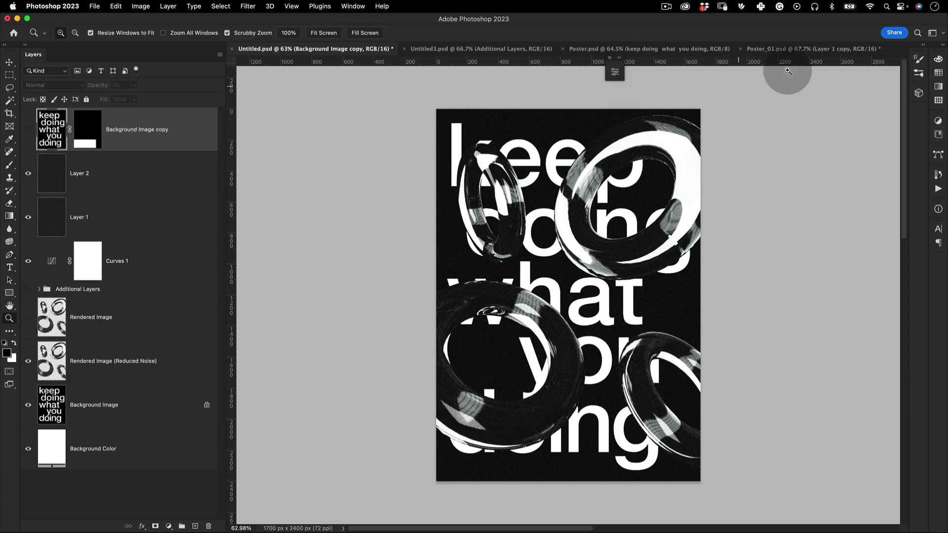
click(800, 49)
key(z)
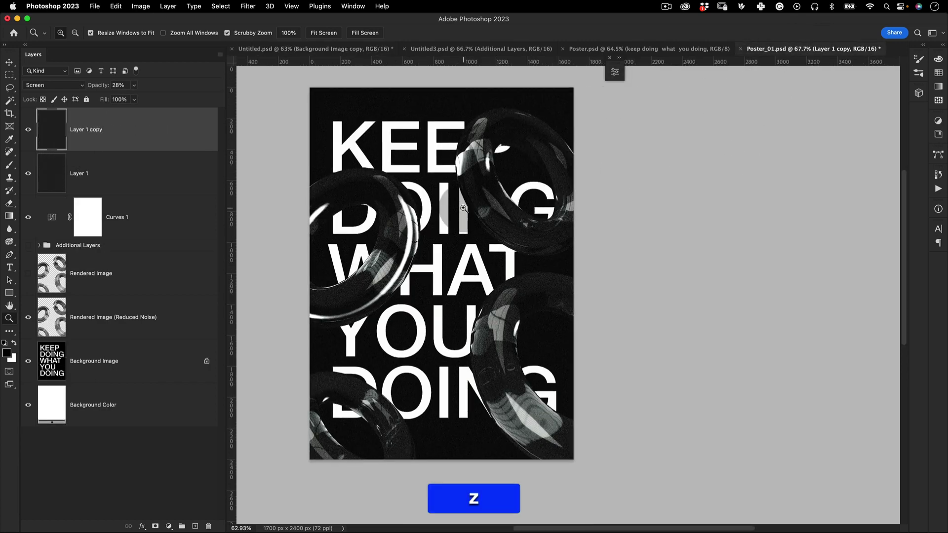
key(f)
key(f)
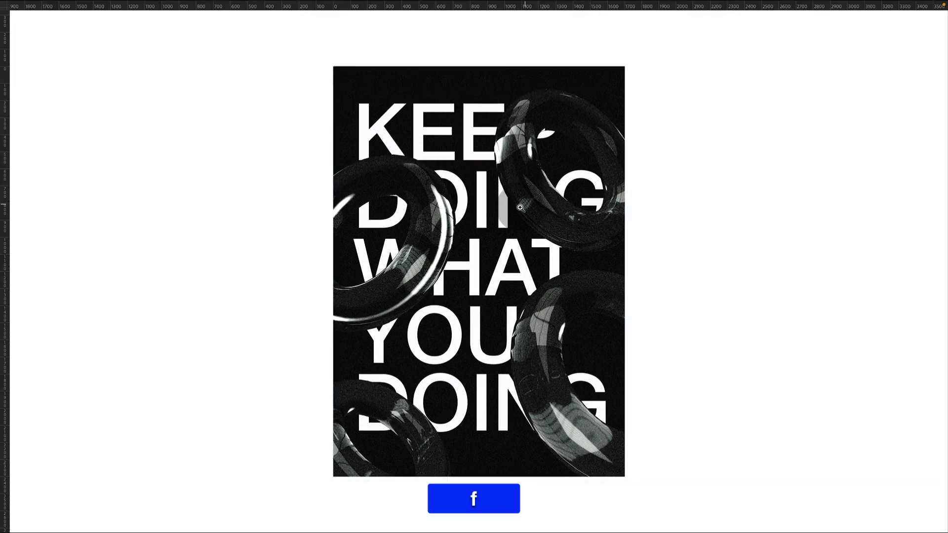